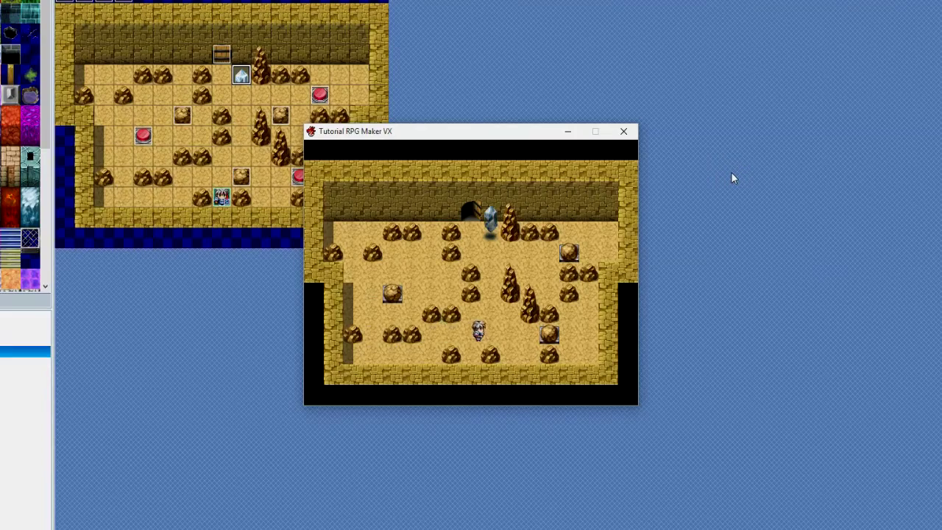
Step: Walk the character around the lower part of the finished rock puzzle in the playtest, and close the game window
key(Left)
key(Up)
key(Up)
key(Down)
key(Up)
key(Down)
key(Up)
key(Up)
key(Right)
key(Up)
key(Up)
key(Up)
key(Left)
key(Up)
key(Up)
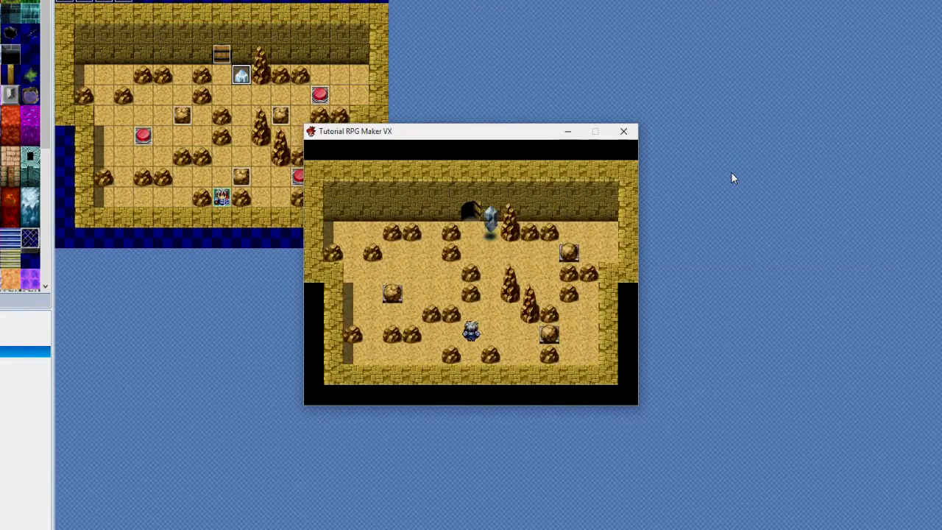
click(623, 131)
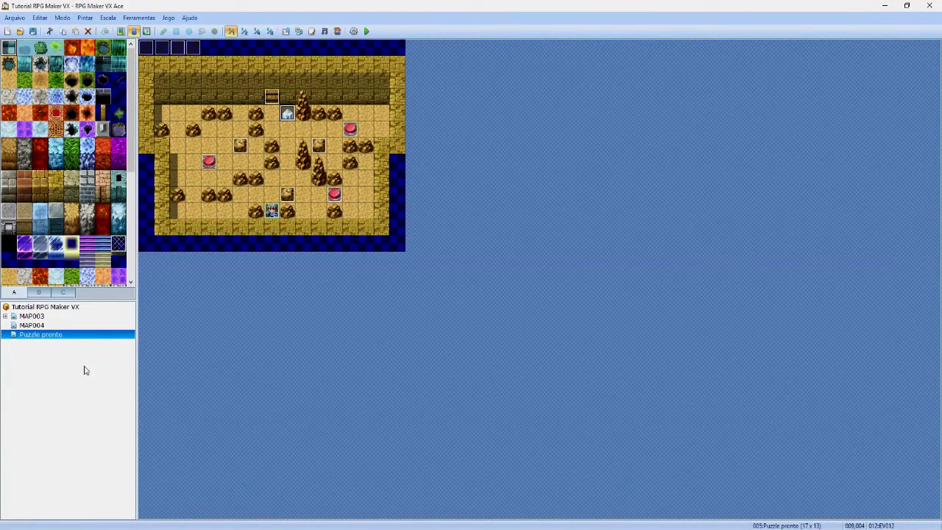
Step: Paste a copy of the map under Puzzle pronto and delete its stone, button, crystal and door events
key(ctrl+v)
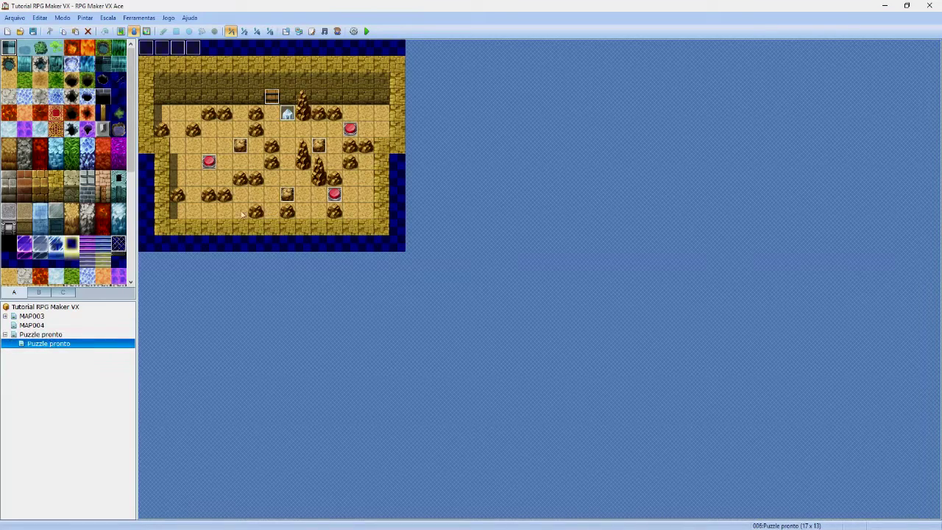
click(287, 194)
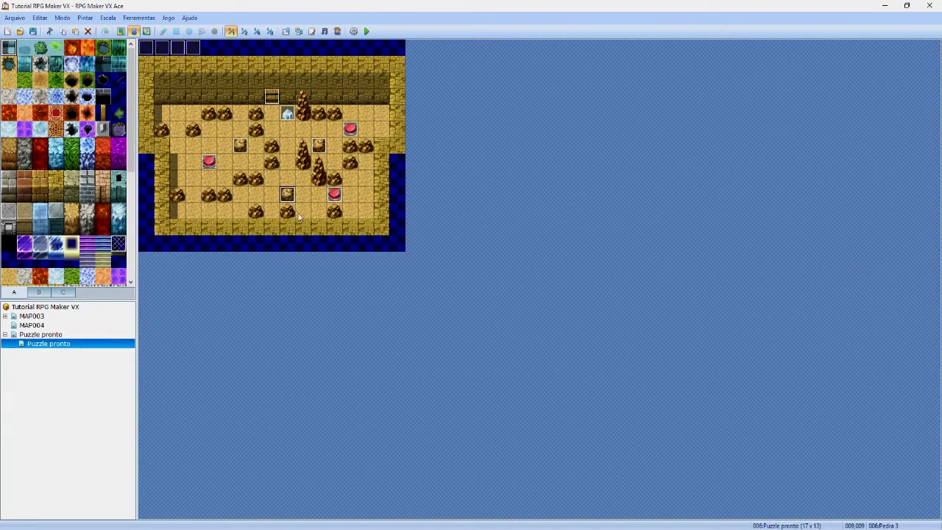
key(Delete)
click(334, 194)
key(Delete)
click(319, 145)
key(Delete)
click(352, 129)
key(Delete)
click(287, 113)
key(Delete)
click(240, 145)
key(Delete)
click(209, 161)
key(Delete)
click(271, 99)
key(Delete)
Step: Delete the remaining blank events along the top row of the copied map
click(193, 48)
key(Delete)
click(177, 48)
key(Delete)
click(162, 48)
key(Delete)
click(145, 48)
mouse_move(162, 48)
mouse_down()
mouse_move(191, 51)
mouse_move(147, 50)
mouse_move(193, 50)
mouse_move(145, 50)
mouse_up()
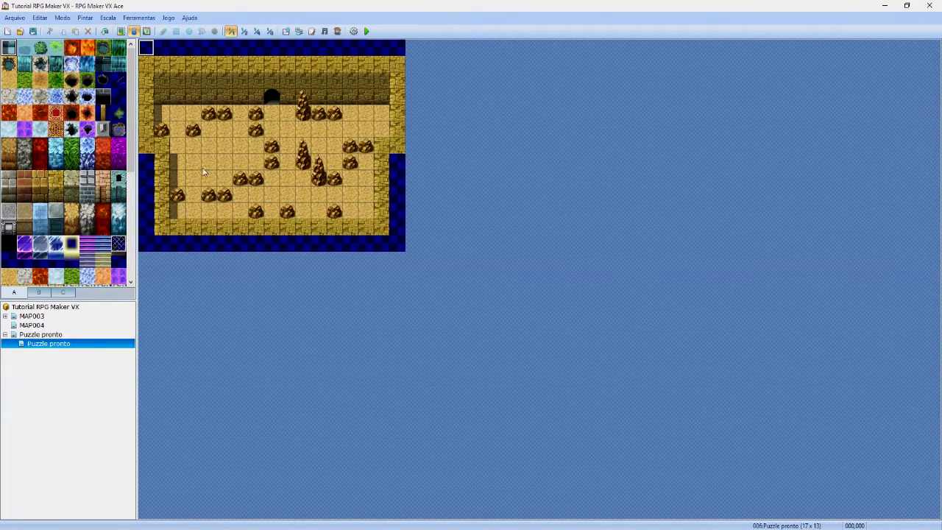
Step: Switch to map editing mode and back to event editing mode
click(287, 194)
click(288, 116)
click(271, 98)
click(120, 31)
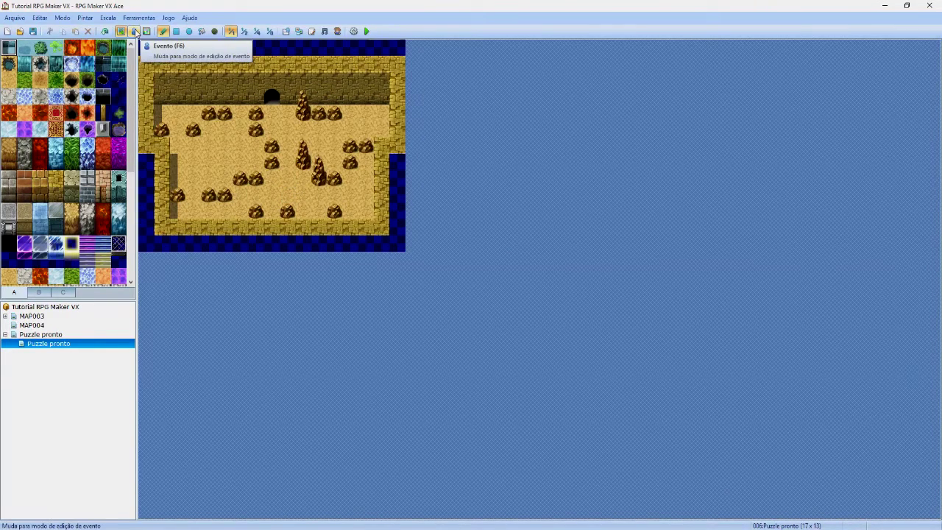
click(135, 31)
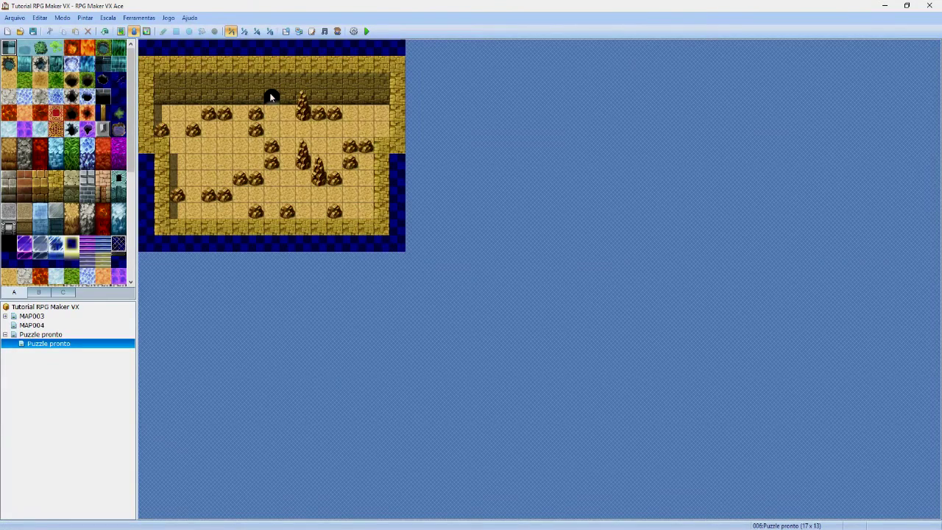
Step: Create a new event on the cave doorway and give it the grey stone door graphic from !Door1
double_click(271, 98)
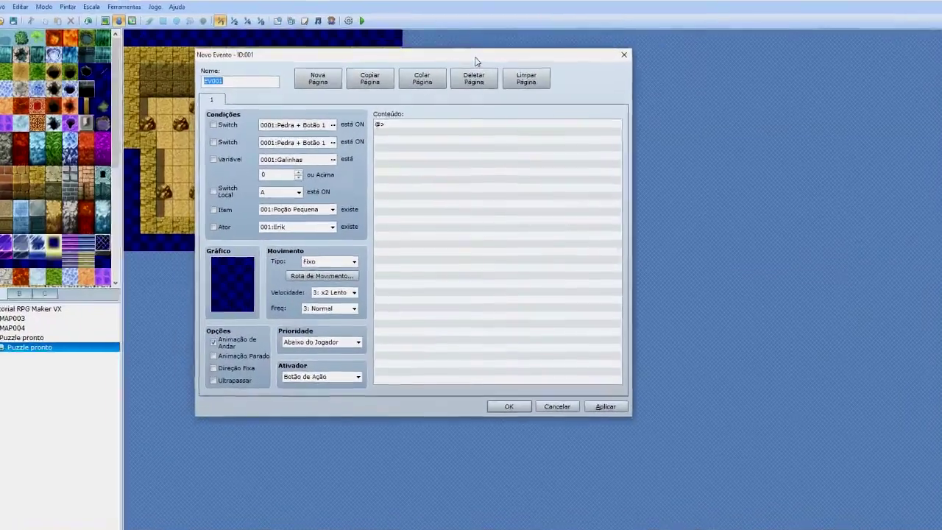
double_click(241, 272)
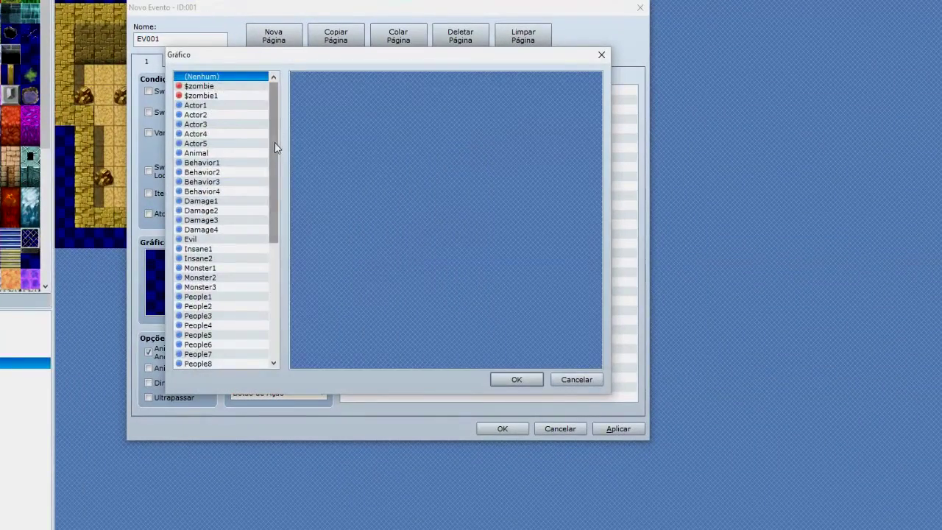
drag(275, 147, 270, 296)
click(220, 259)
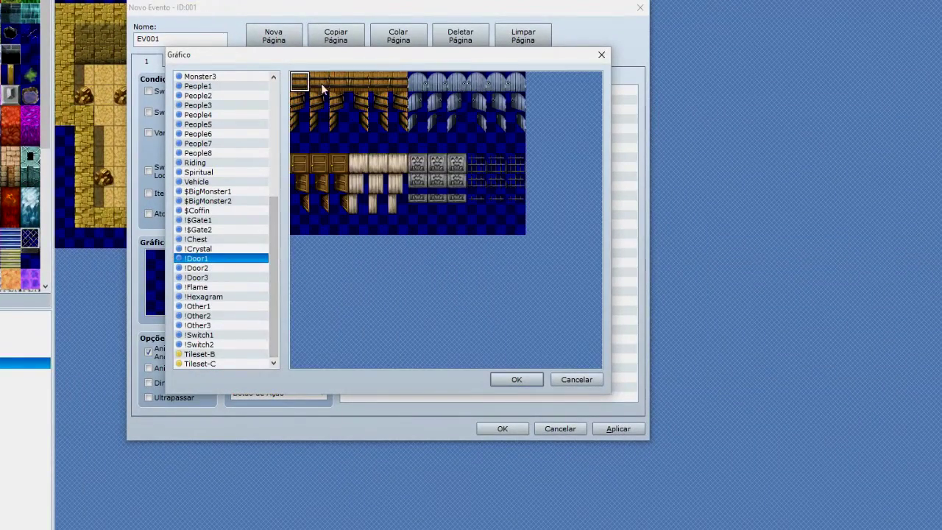
click(419, 168)
click(516, 380)
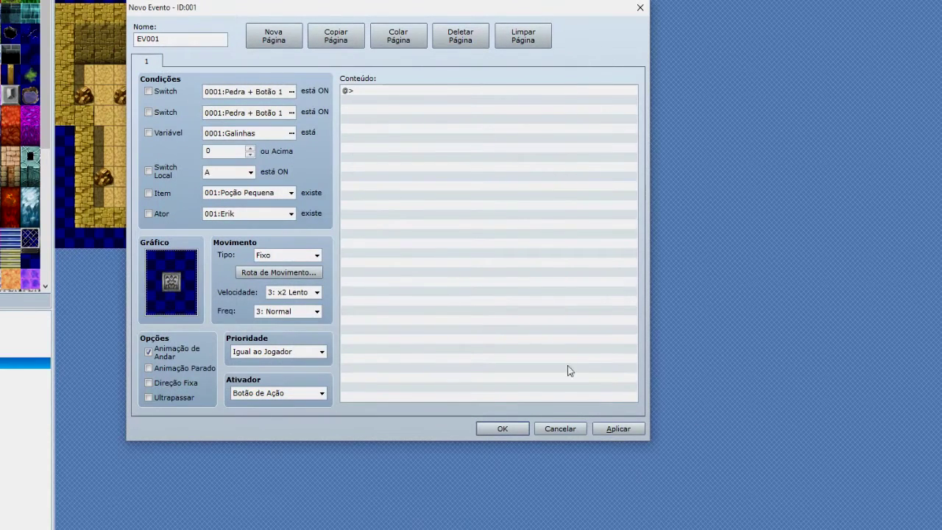
Step: Name the door event Porta and save it
double_click(179, 39)
text(Porta)
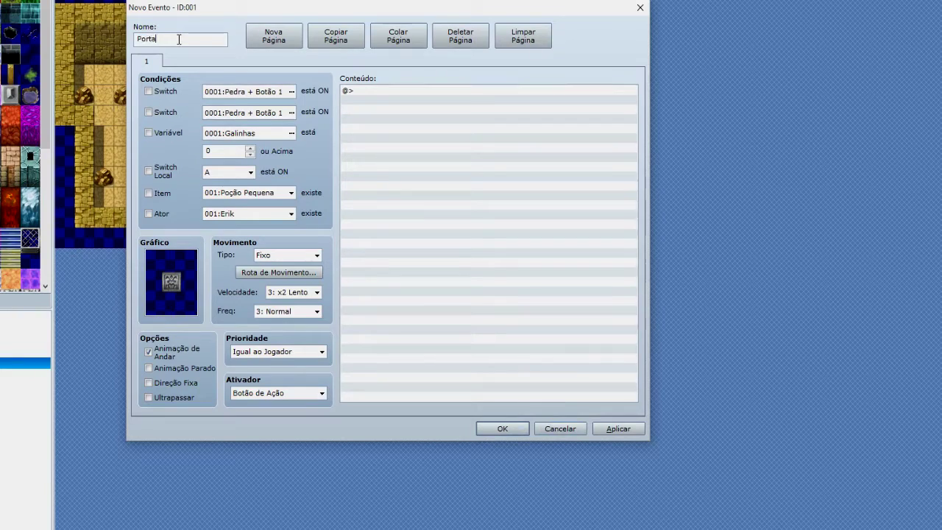
click(619, 430)
click(485, 428)
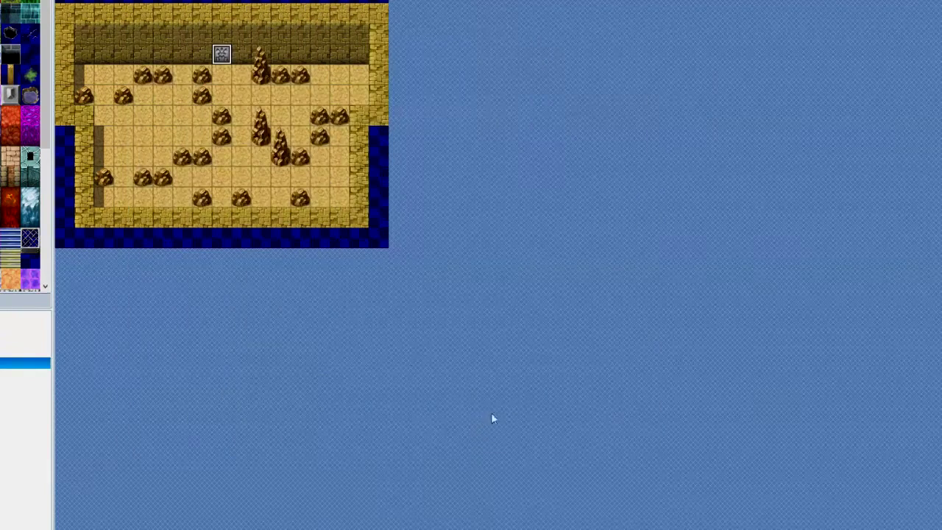
Step: Create an event in the western part of the room with the red button graphic from !Switch1, named Botão 1
click(242, 114)
key(Return)
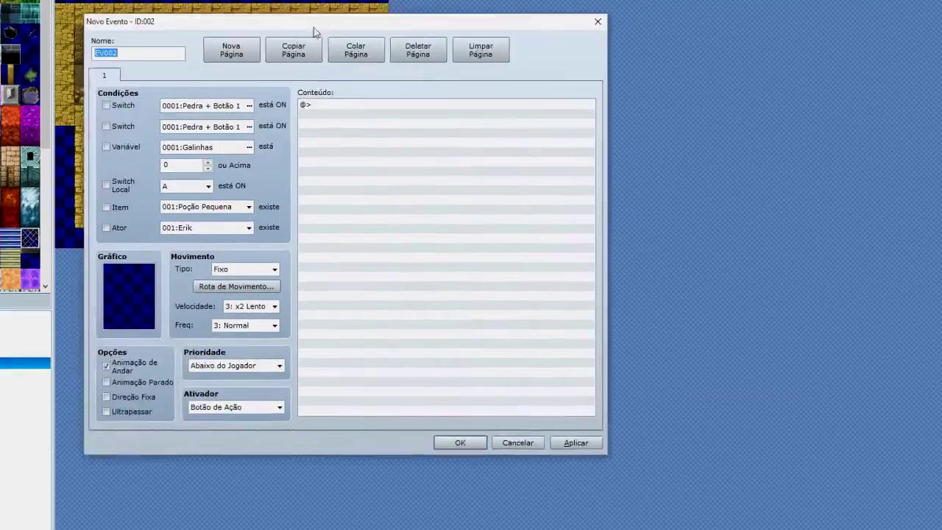
drag(313, 27, 377, 1)
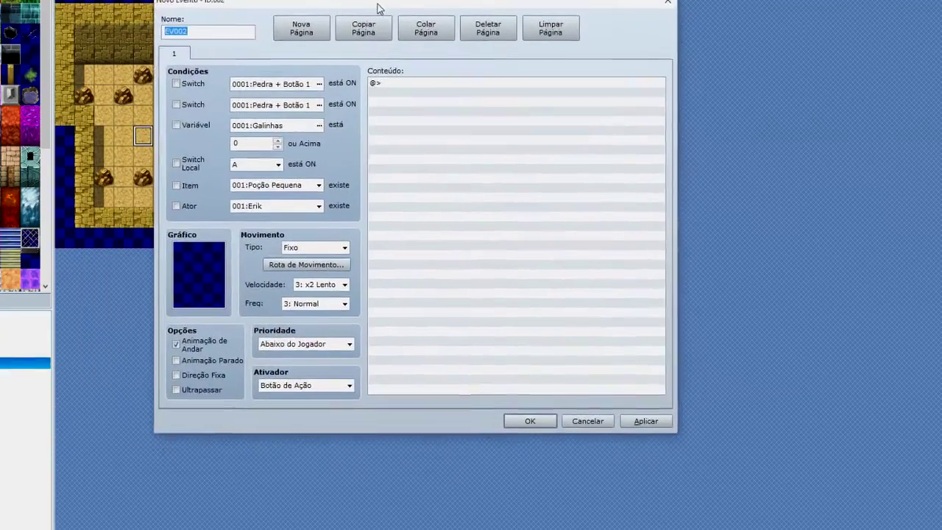
double_click(195, 252)
drag(297, 121, 251, 204)
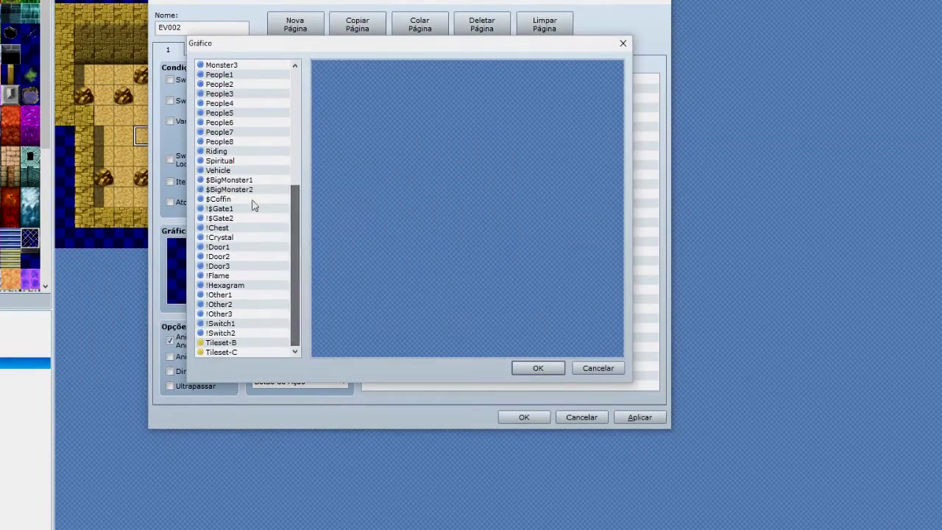
click(228, 324)
click(324, 152)
click(521, 366)
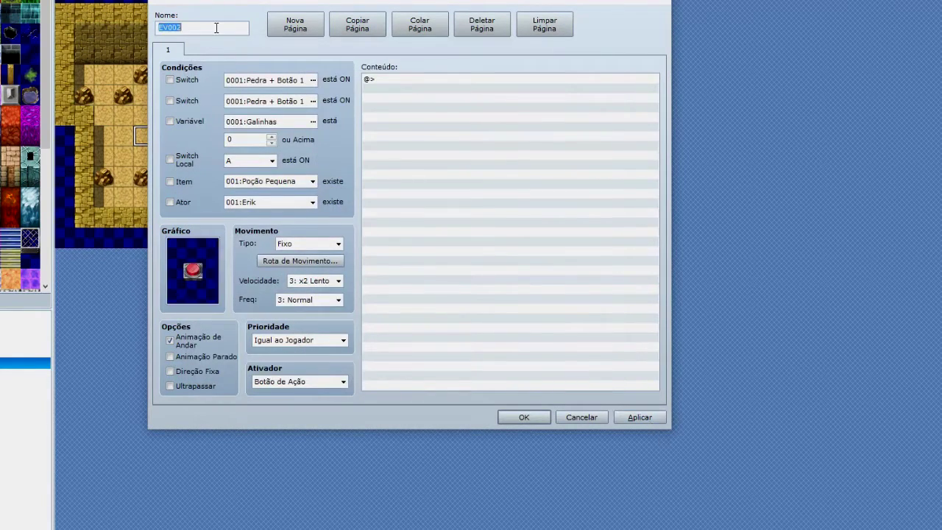
text(Botão 1)
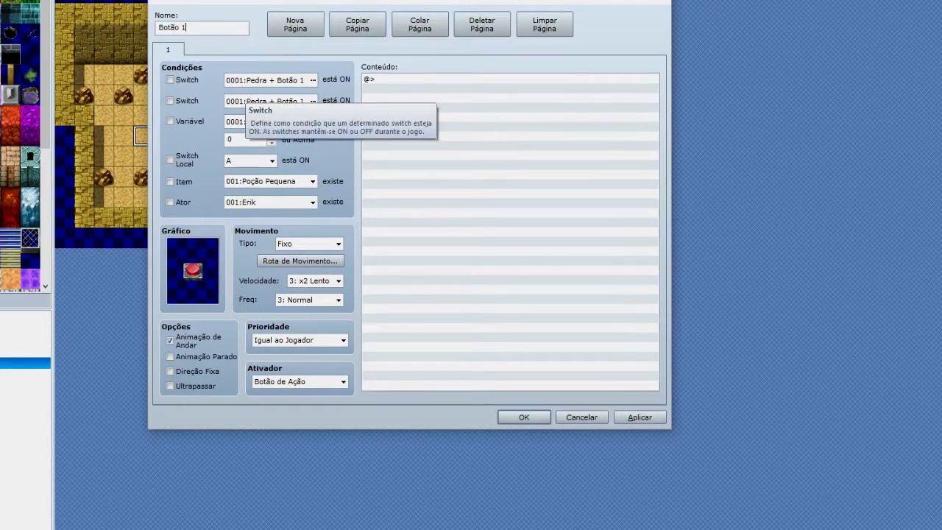
click(539, 417)
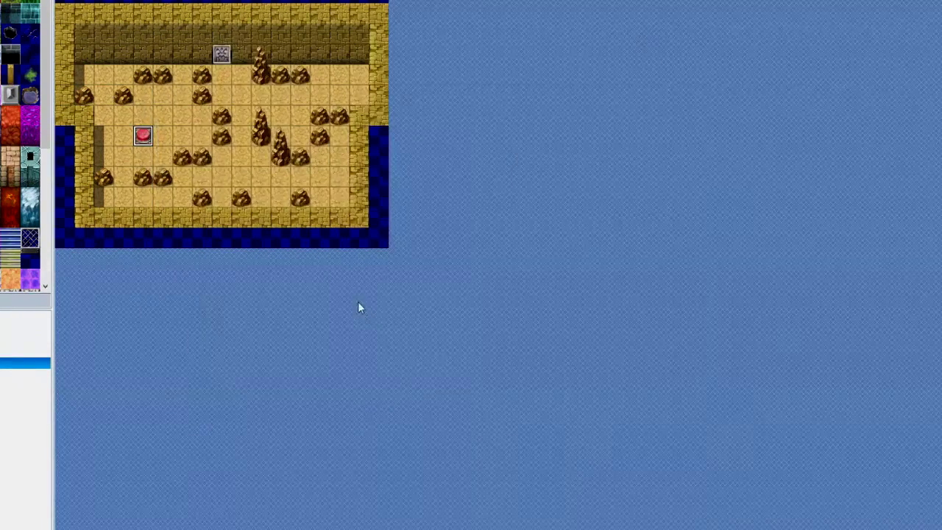
Step: Duplicate the button event in the room's southeast corner as Botão 2, and place a third button copy in the northeast
double_click(321, 178)
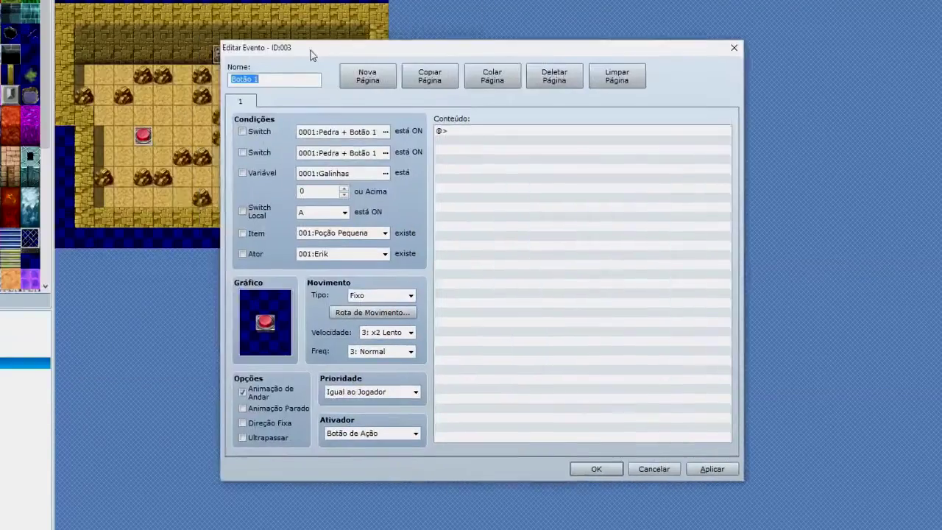
text(Botão 1)
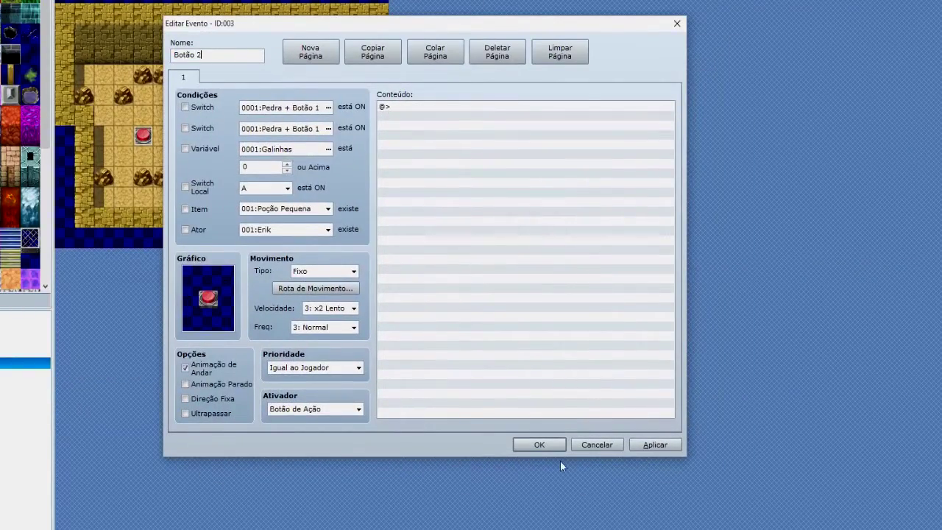
click(527, 445)
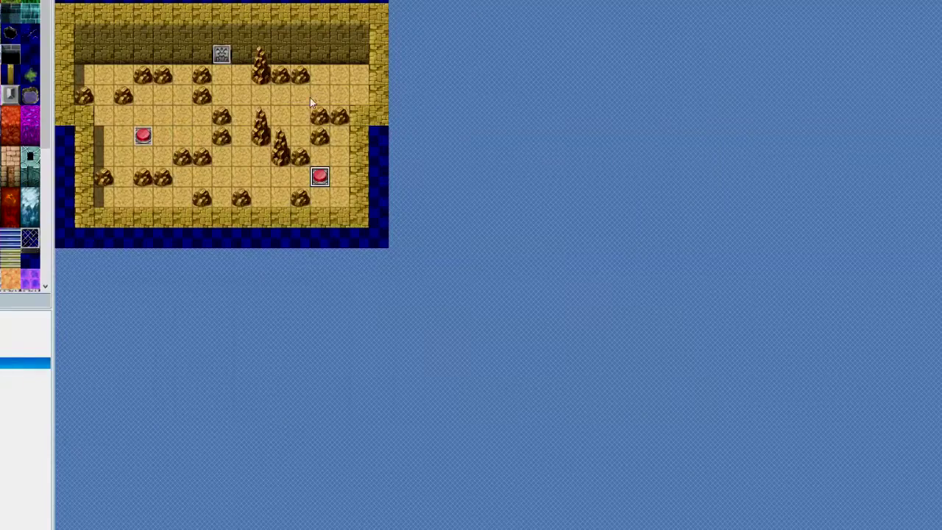
double_click(318, 95)
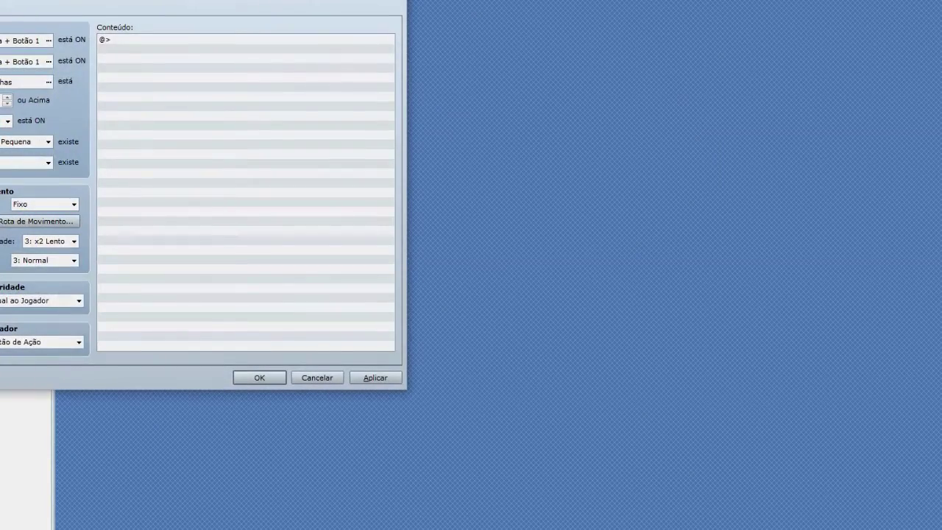
click(241, 382)
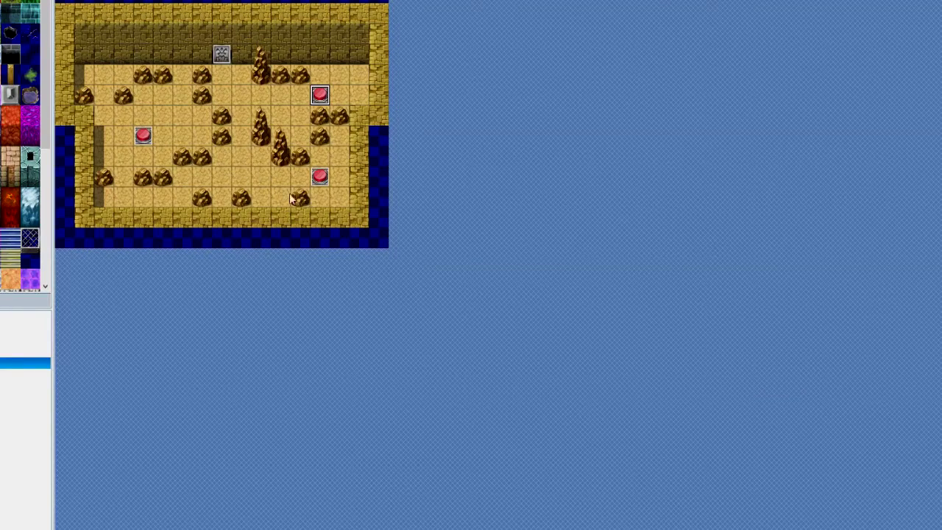
Step: Create a new event just northeast of the western button and give it the brown boulder graphic from !Other1
double_click(177, 116)
drag(177, 0, 429, 7)
double_click(181, 288)
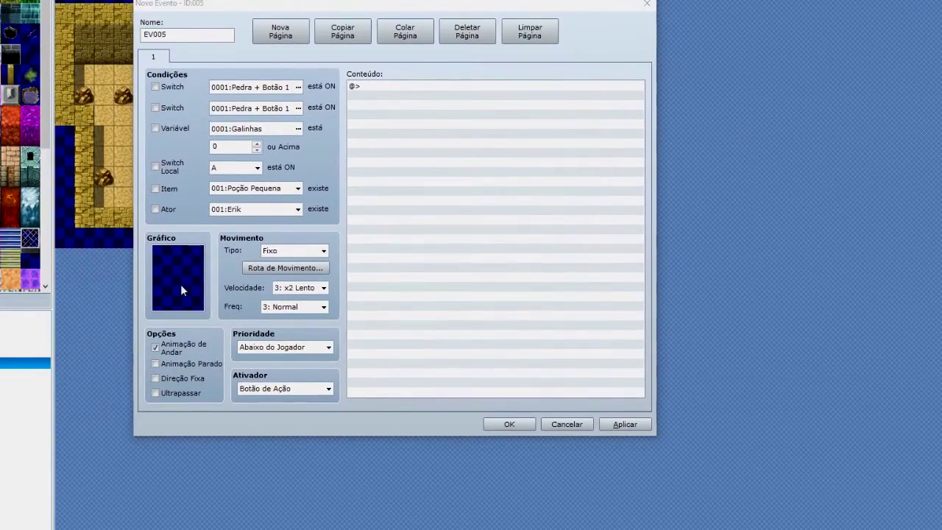
drag(282, 175, 276, 329)
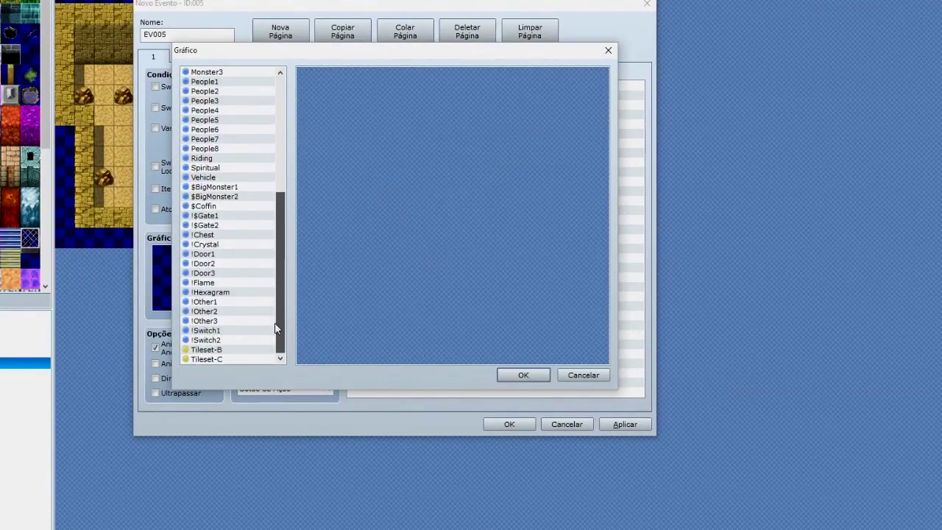
click(211, 303)
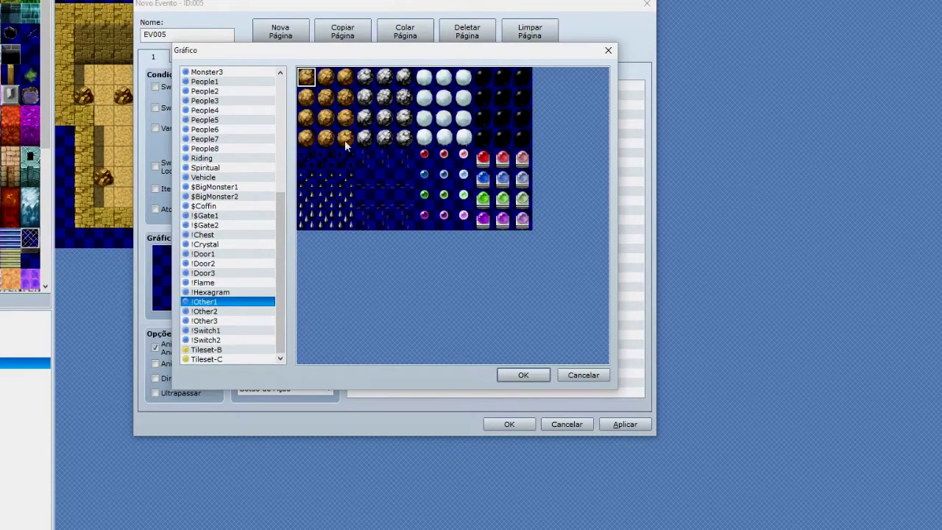
click(523, 374)
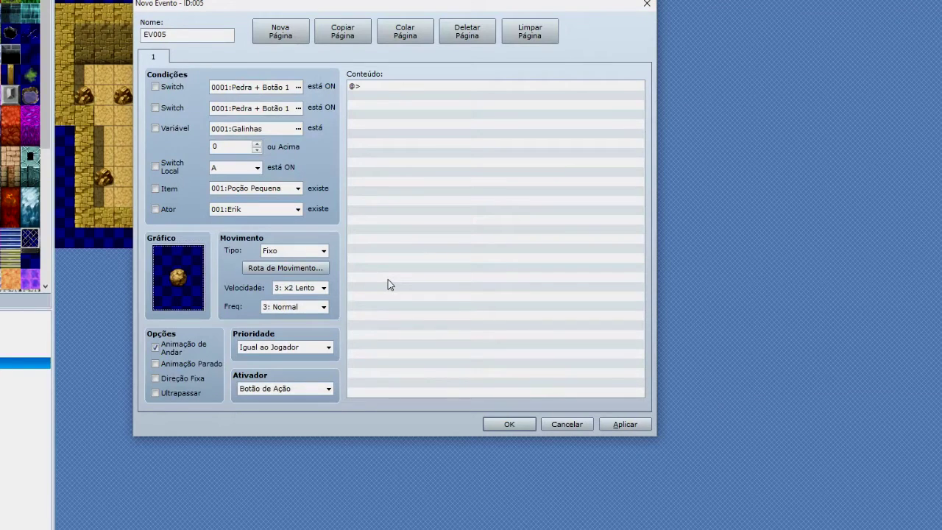
Step: Add a movement route moving this boulder away from the player, ignoring impossible moves and without waiting for completion, and save the event
double_click(468, 87)
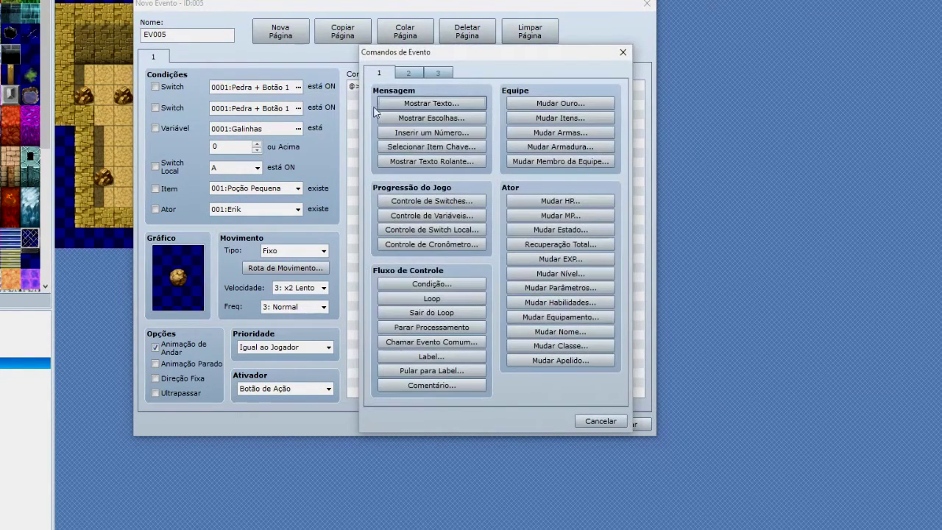
mouse_move(443, 53)
mouse_down()
mouse_move(517, 66)
mouse_move(440, 42)
mouse_up()
click(371, 55)
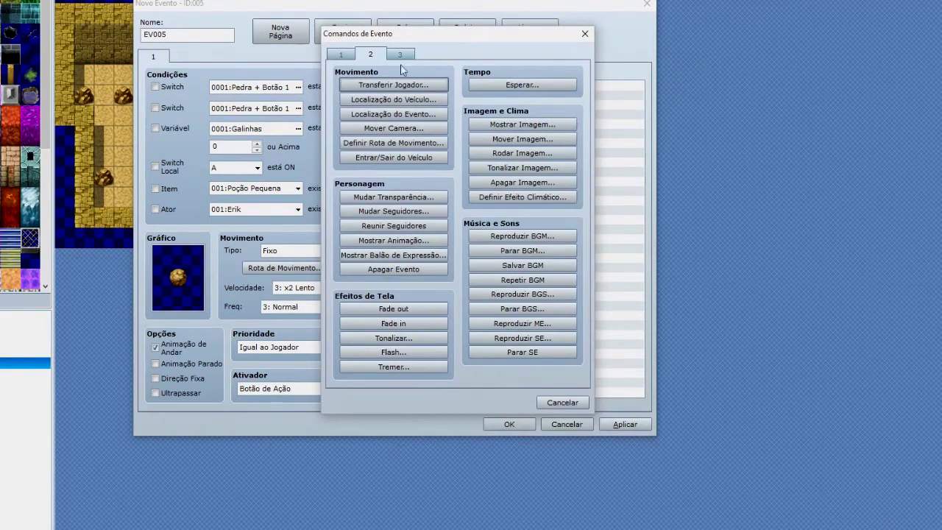
click(428, 145)
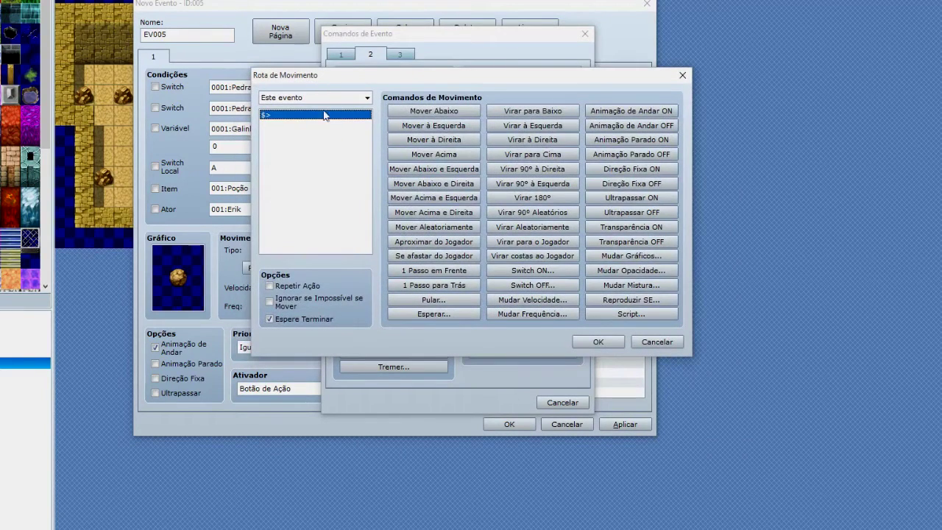
click(433, 259)
click(299, 318)
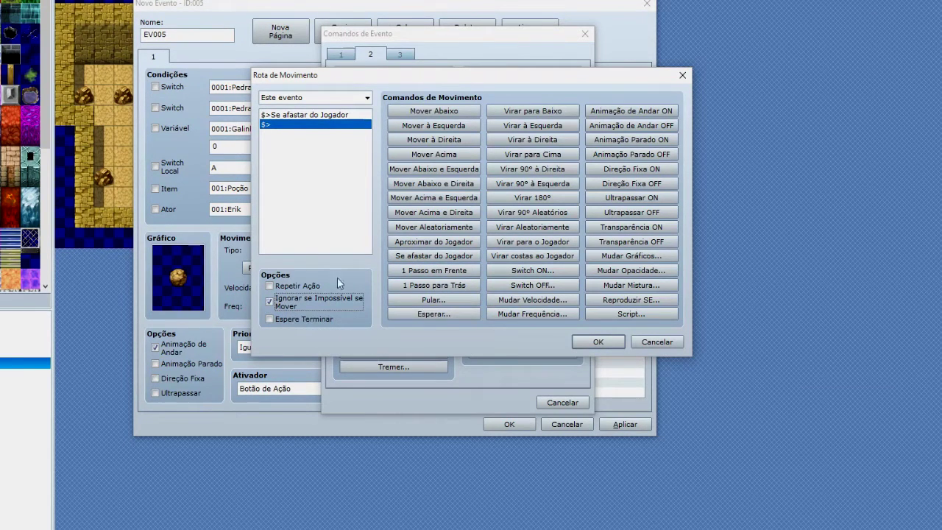
click(596, 342)
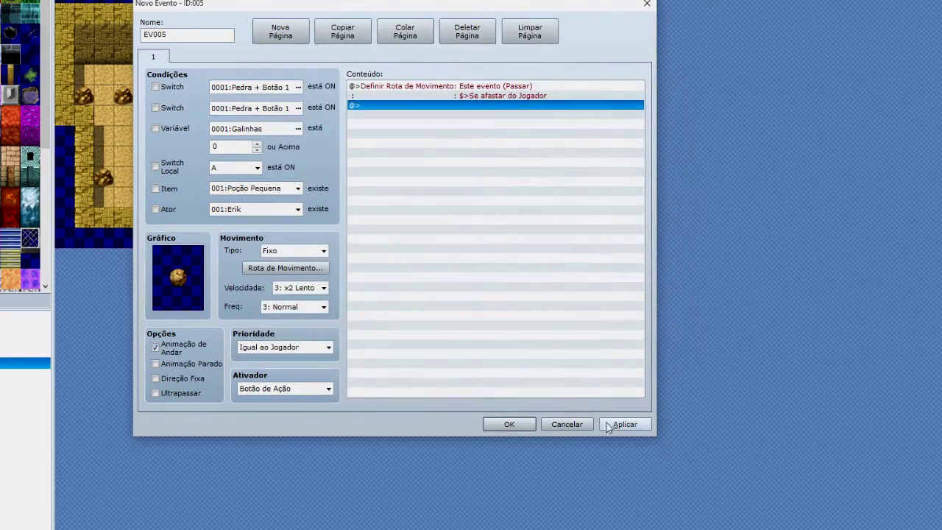
click(622, 425)
click(498, 421)
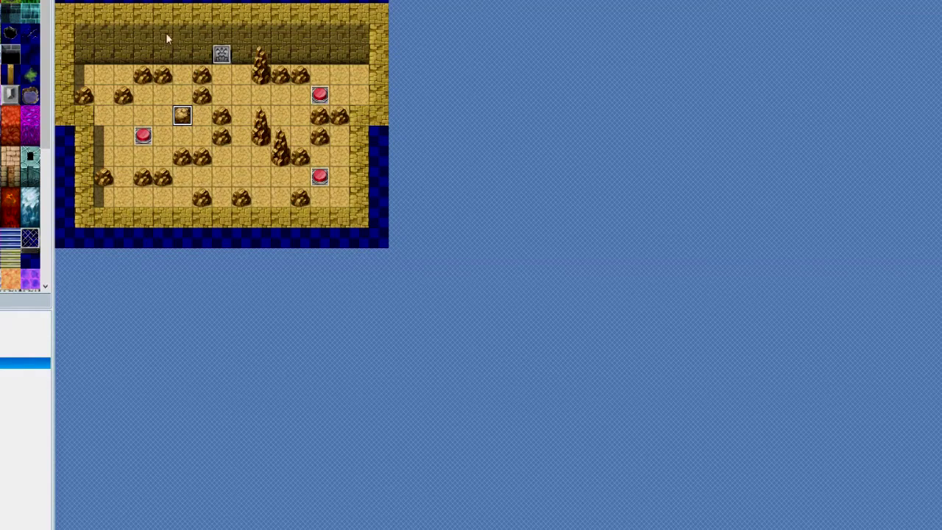
Step: Add the Earth8 sound effect before the move-away-from-player command in the boulder's movement route, and apply the change
double_click(182, 116)
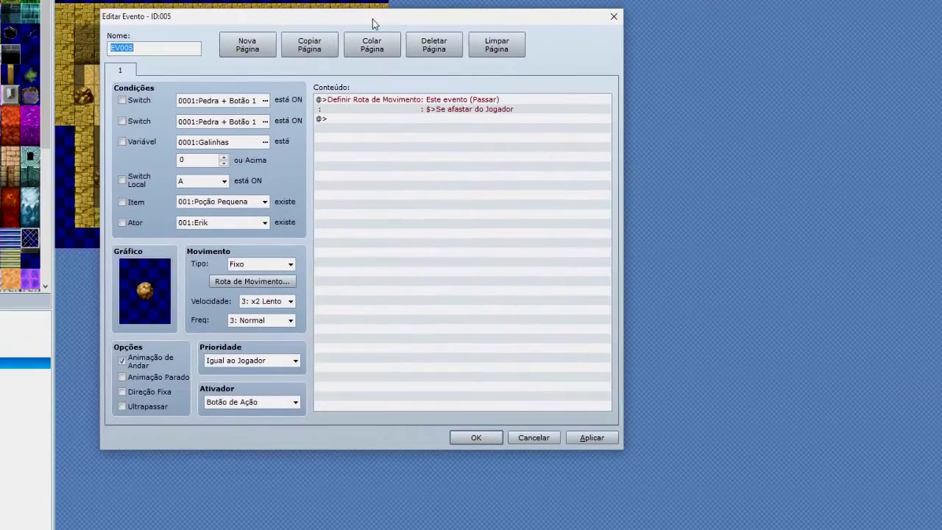
double_click(372, 98)
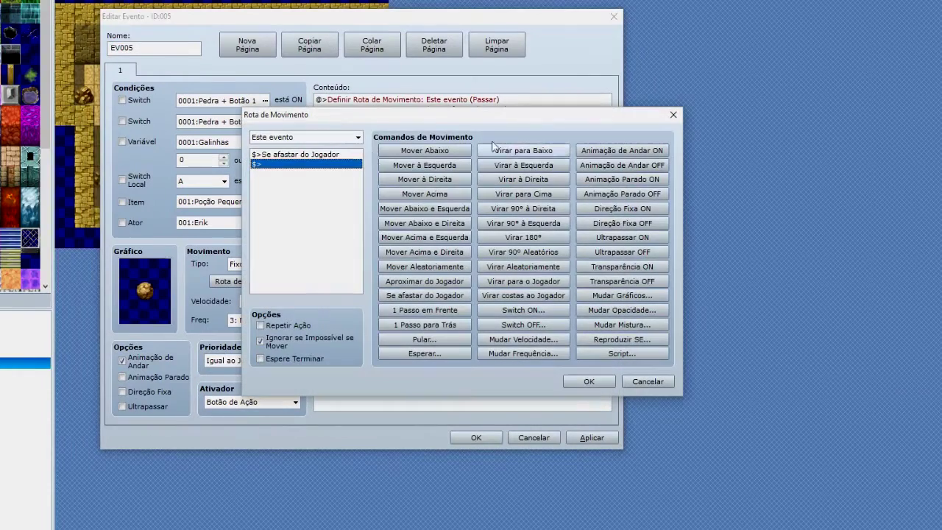
click(298, 154)
click(604, 339)
drag(505, 159, 515, 229)
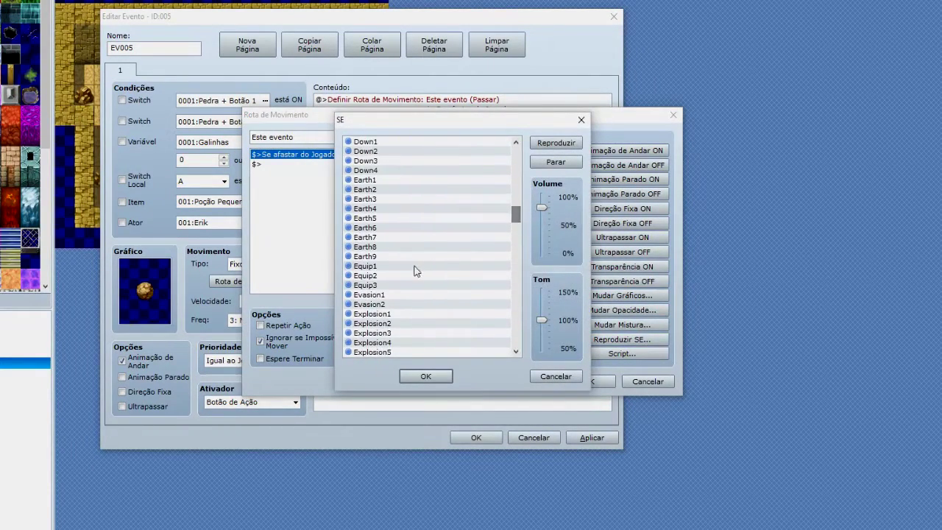
click(402, 246)
click(554, 144)
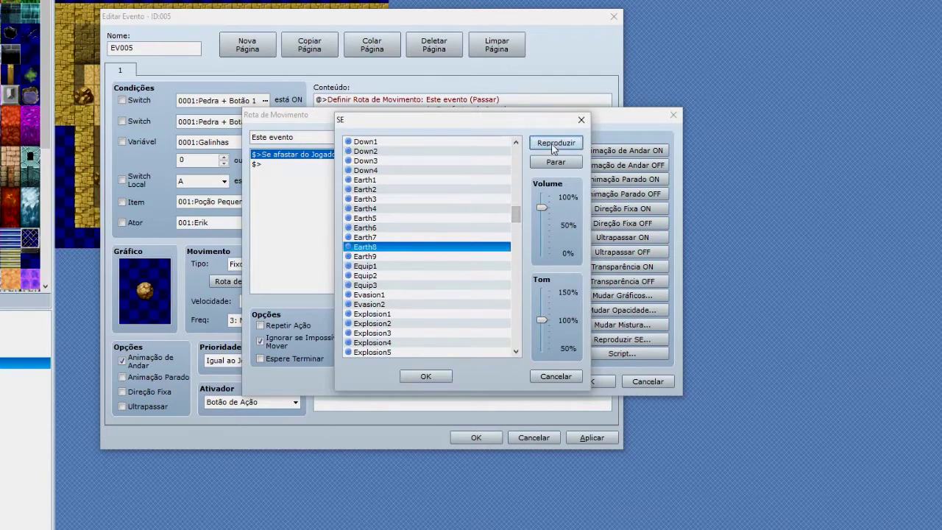
click(425, 376)
click(600, 379)
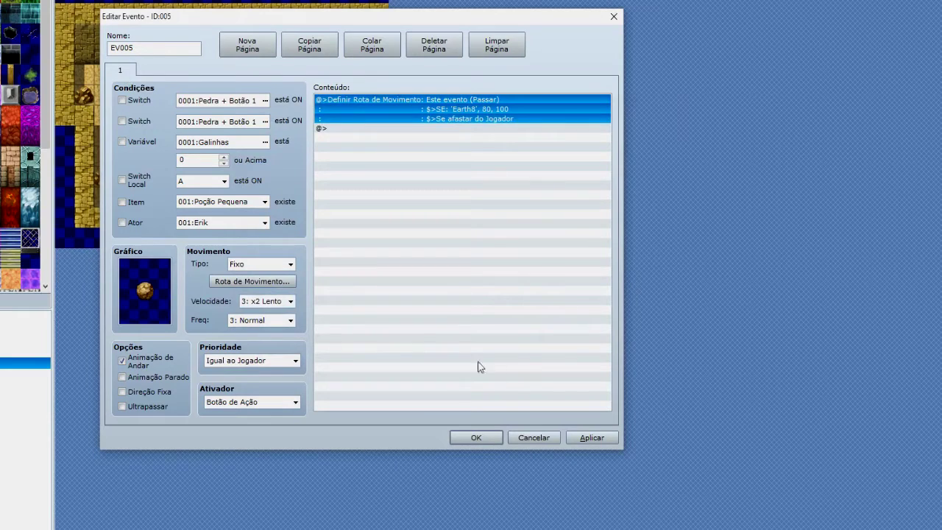
click(582, 438)
Step: Rename the boulder event as Pedra 1 and save it
double_click(172, 49)
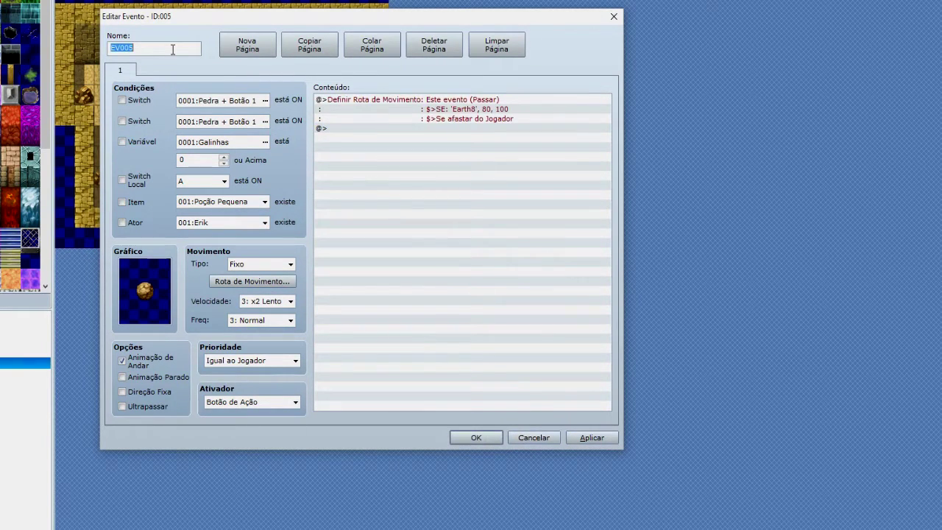
text(Pedra 1)
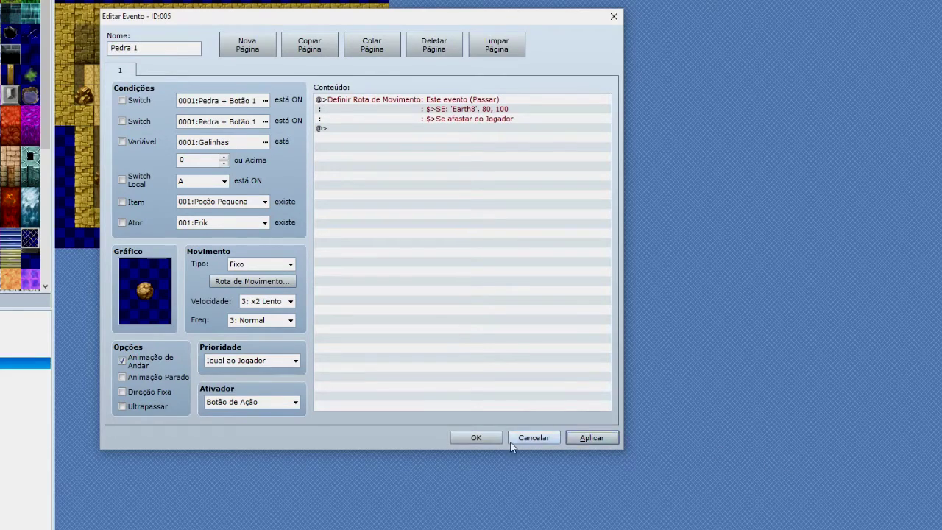
click(487, 437)
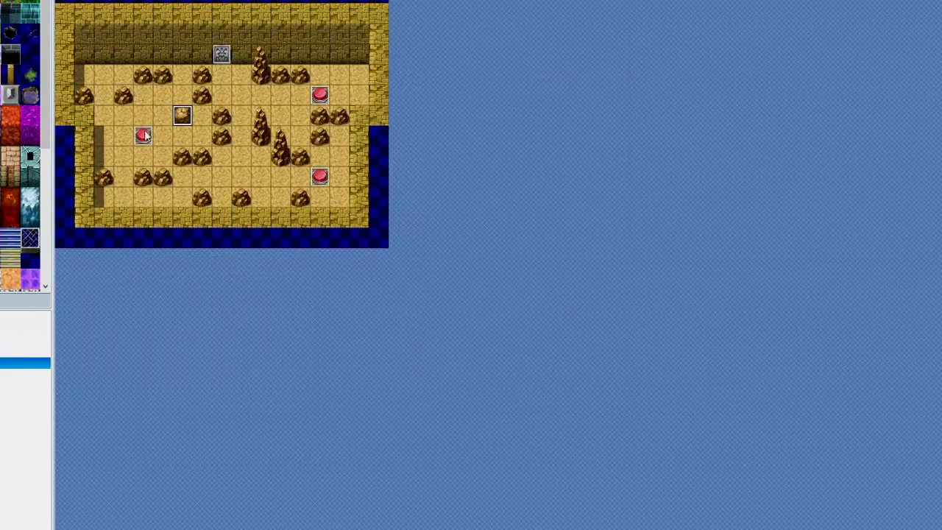
Step: Duplicate the boulder event three tiles west of the southeast button and name the copy Pedra 2
double_click(182, 116)
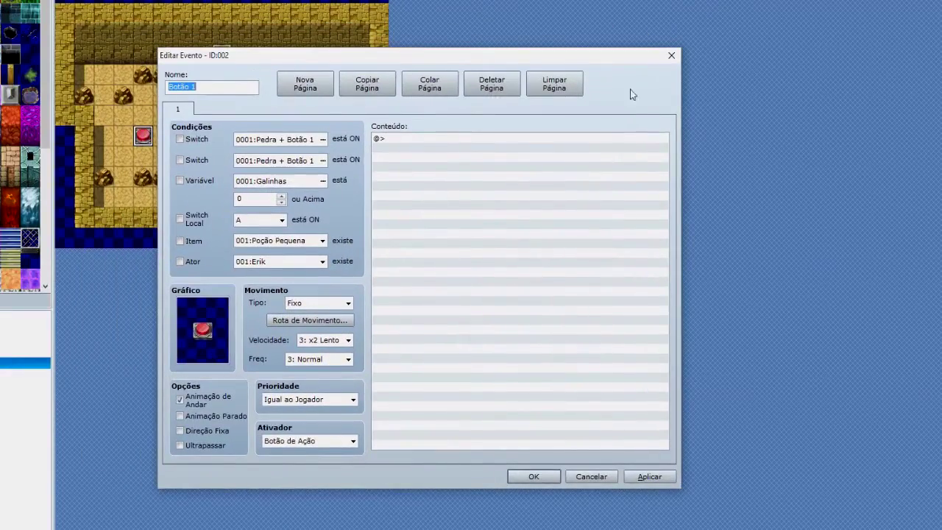
click(668, 59)
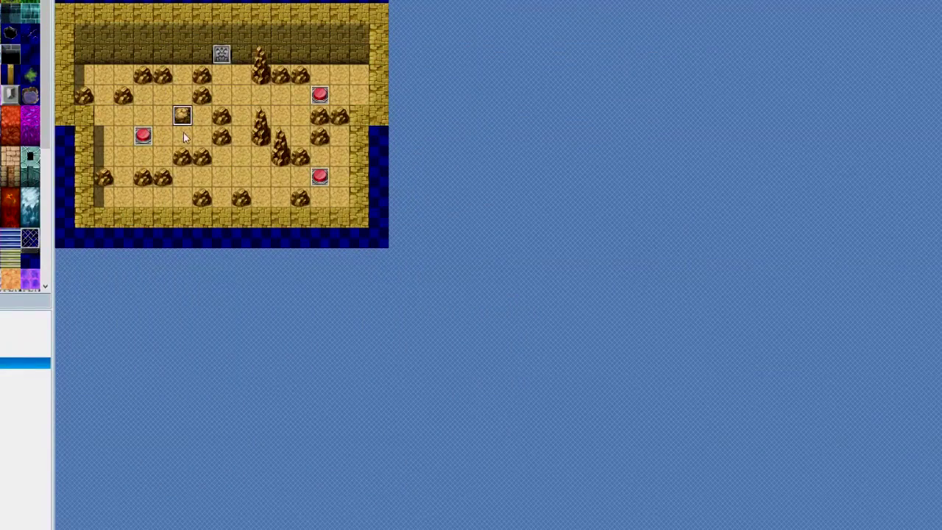
click(280, 177)
click(259, 180)
key(ctrl+v)
double_click(266, 184)
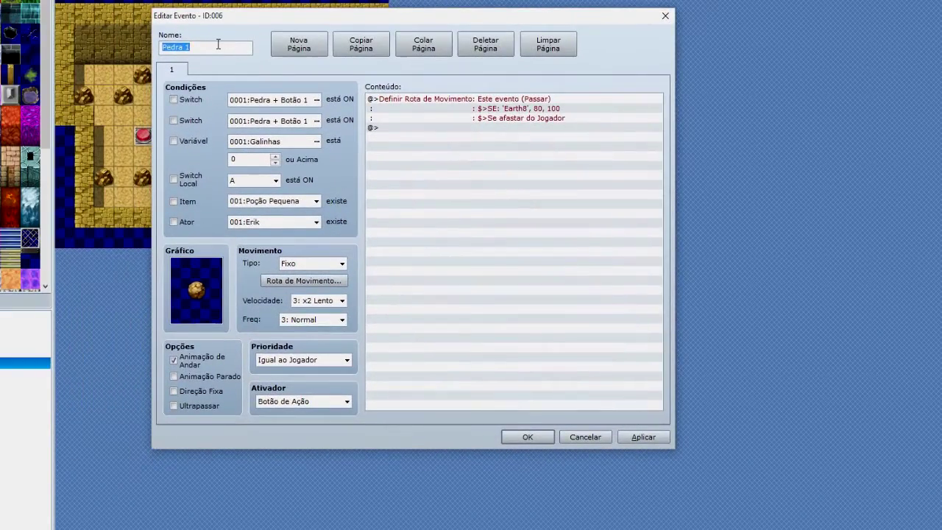
click(218, 44)
text(2)
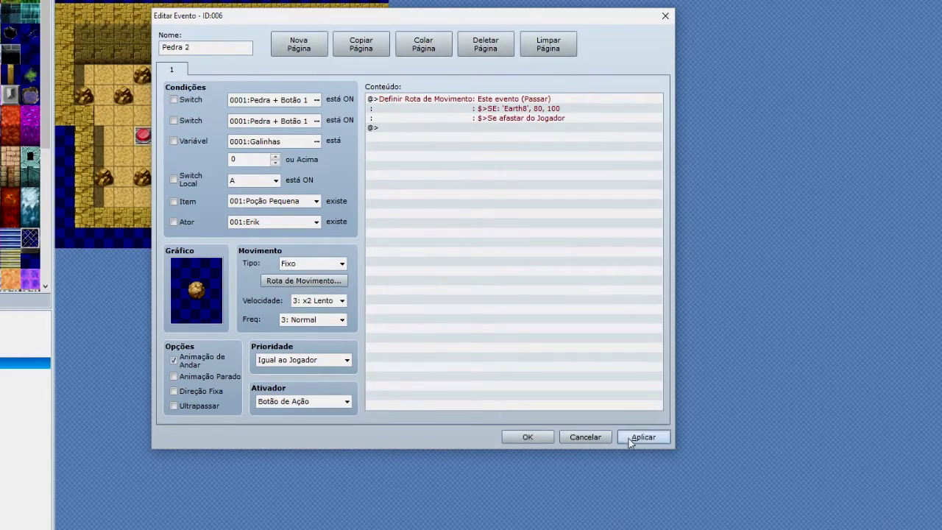
click(506, 440)
Step: Place another boulder copy just southwest of the northeast button and name it Pedra 3
click(280, 117)
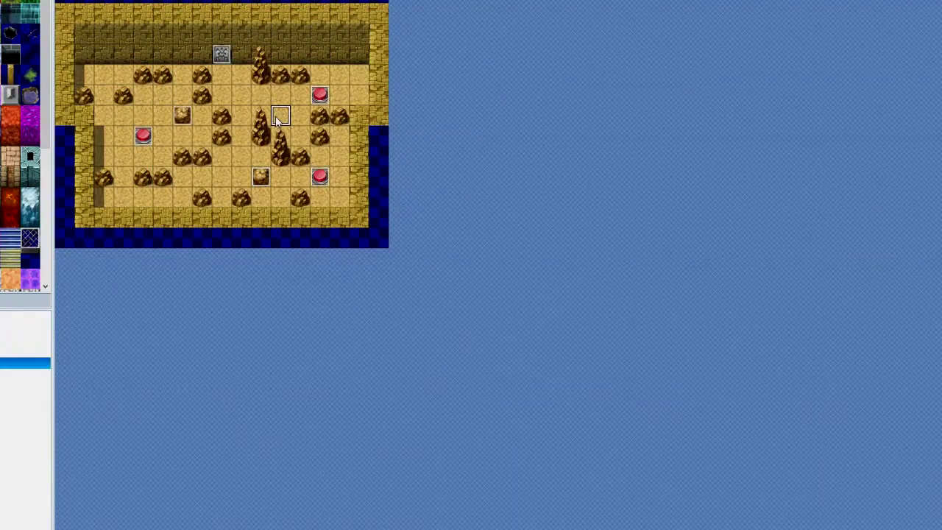
key(ctrl+v)
double_click(280, 116)
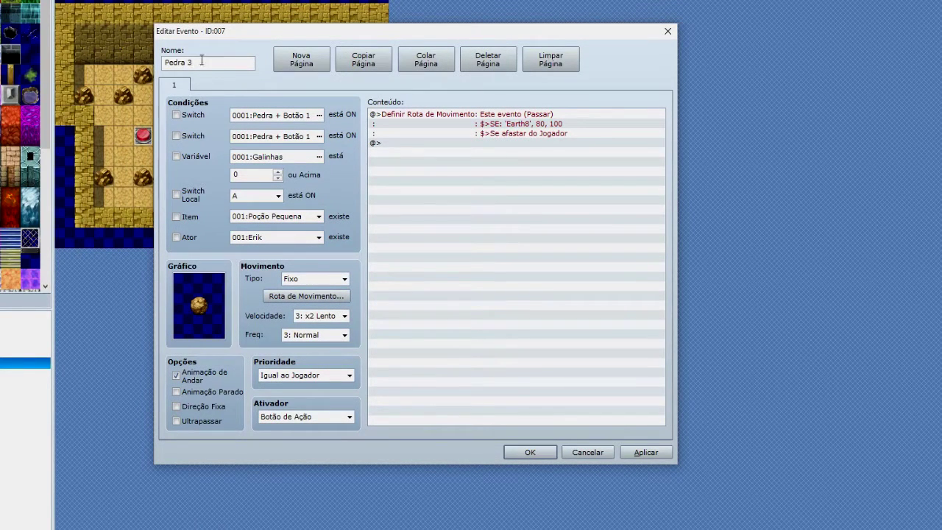
click(512, 453)
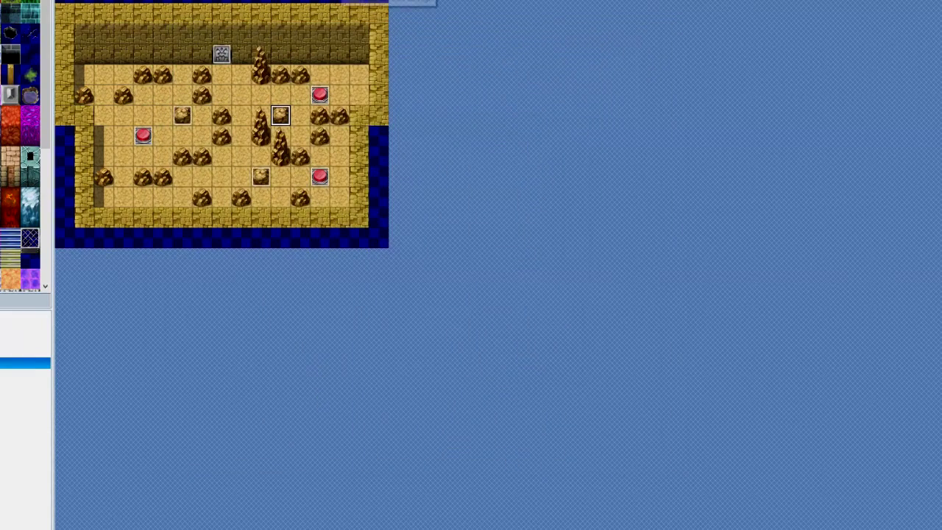
Step: Enable the Ultrapassar option on all three button events, Botão 2, Botão 3 and Botão 1
double_click(326, 175)
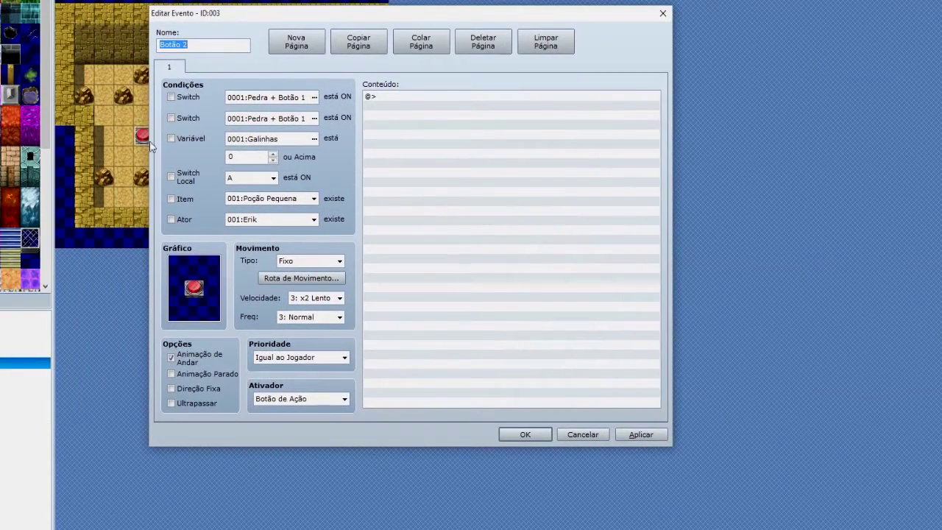
click(196, 403)
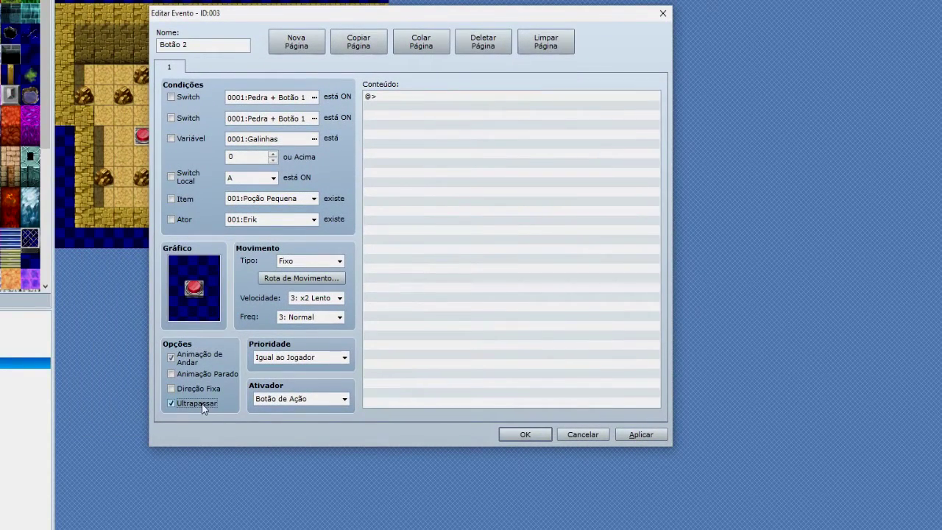
click(526, 434)
double_click(327, 91)
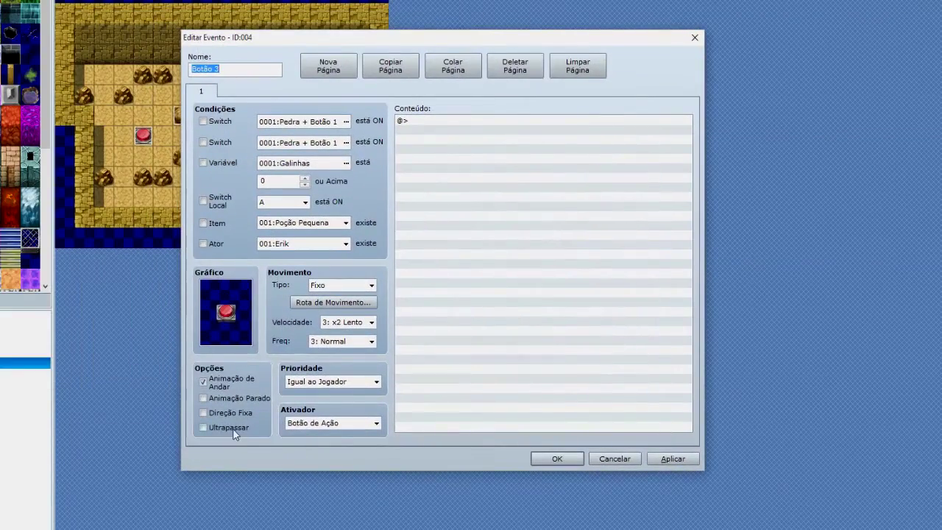
click(233, 431)
click(544, 460)
double_click(143, 136)
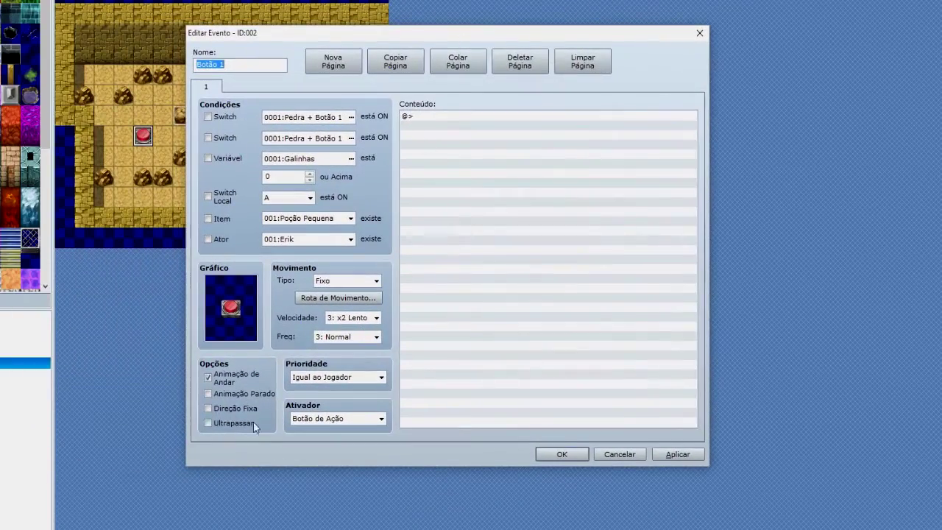
click(242, 424)
click(561, 454)
Step: Save the project, run a playtest to view the puzzle room, and close the game
key(alt+F4)
click(422, 297)
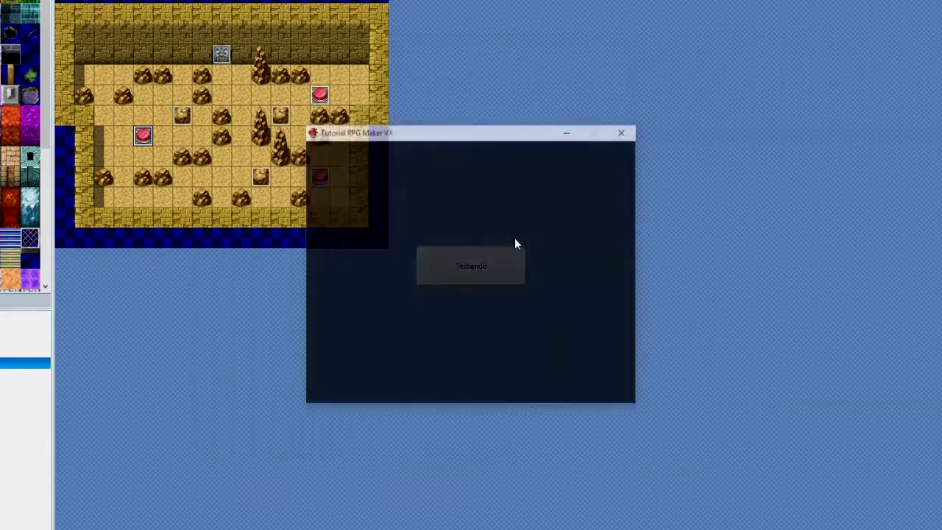
key(Return)
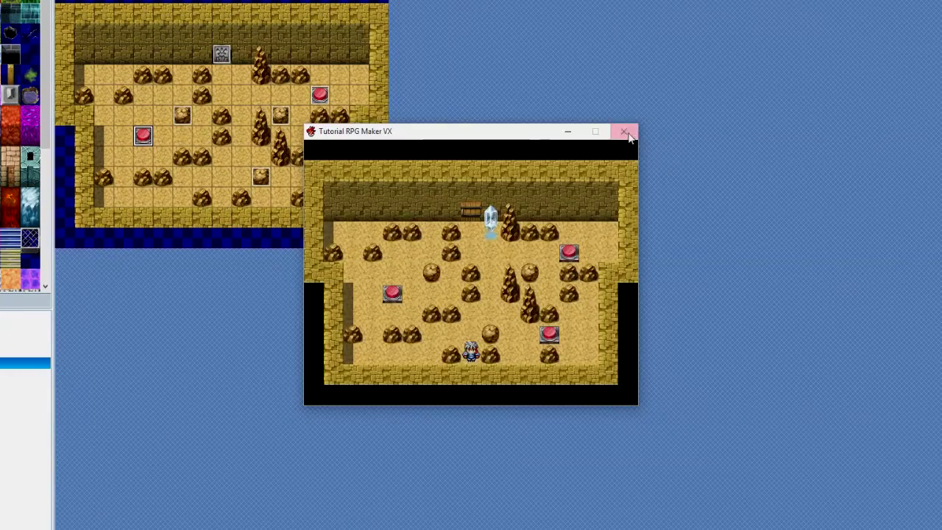
click(624, 131)
Step: Set the player's starting position between the two rocks in the room's southernmost row
right_click(222, 199)
mouse_move(271, 316)
click(373, 321)
Step: Save and playtest the map, pushing the southern boulder east onto Botão 2 and walking around there, then close the game
key(F12)
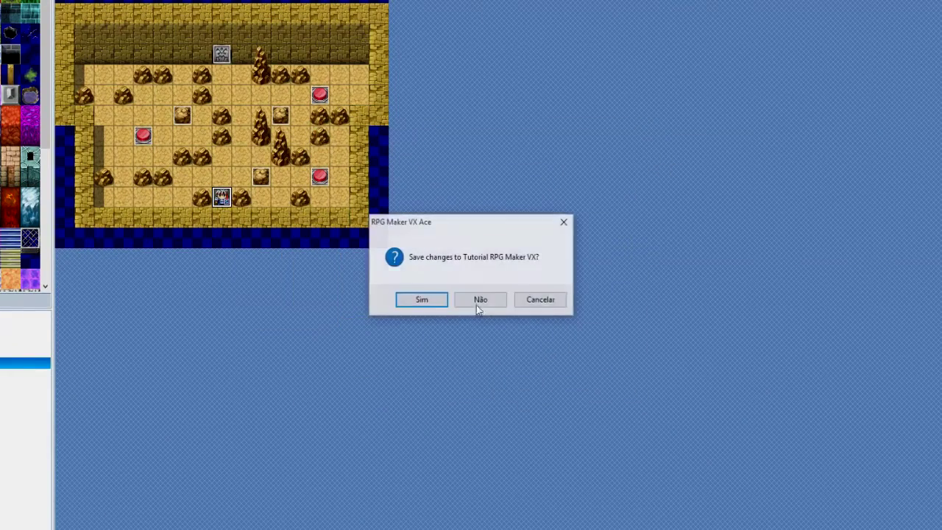
click(422, 300)
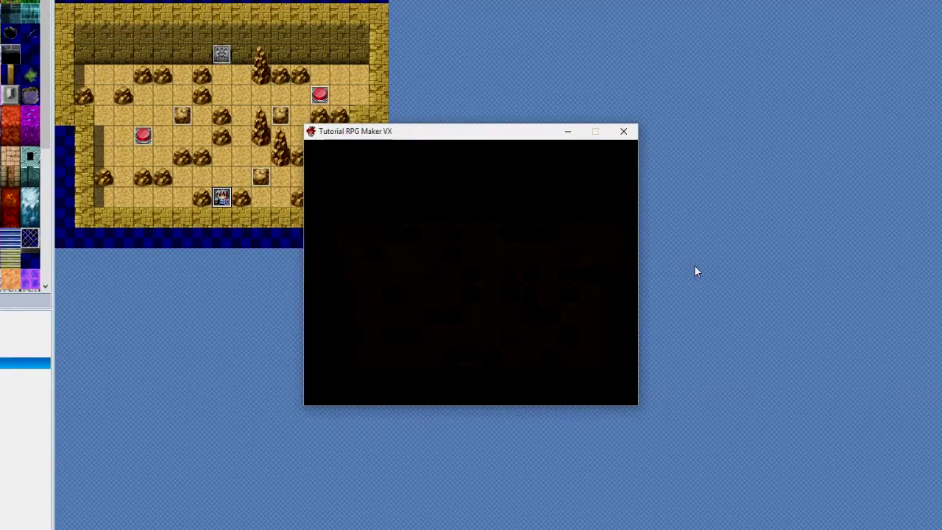
key(Up)
key(Right)
key(Right)
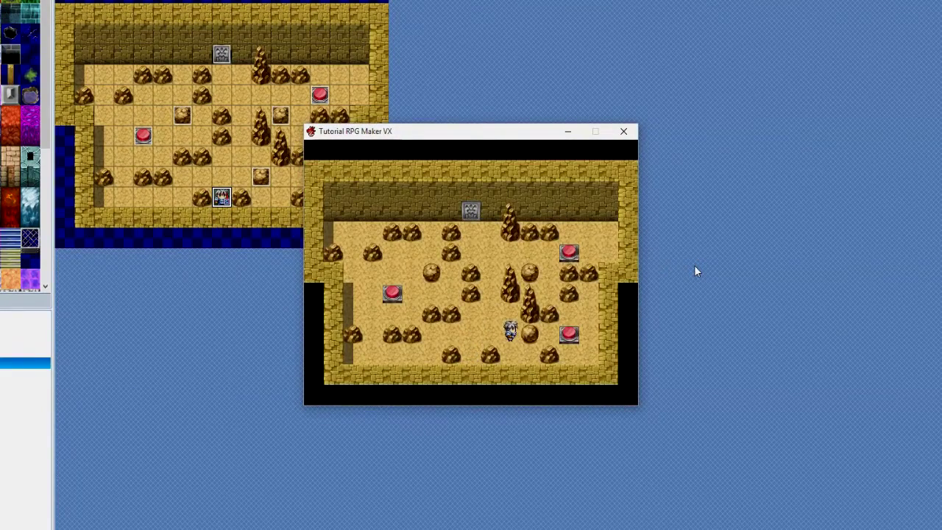
key(Right)
key(Right)
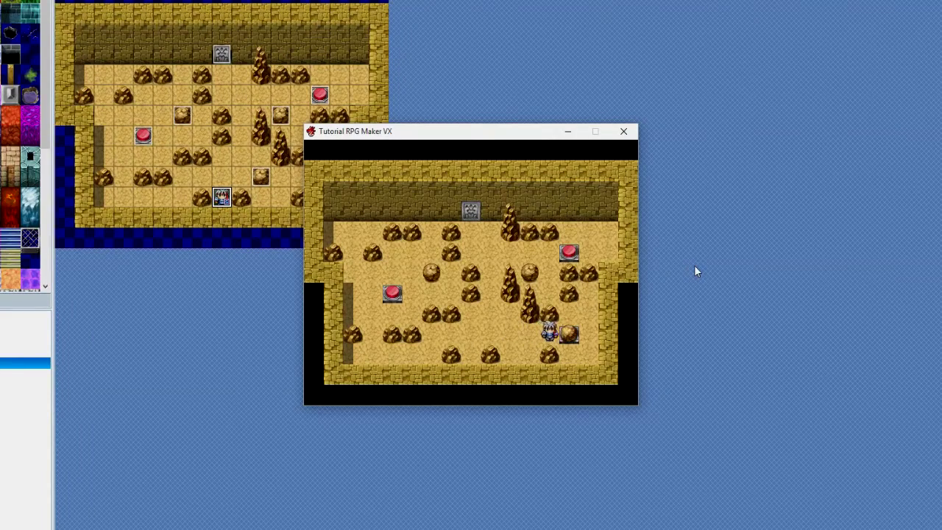
key(Left)
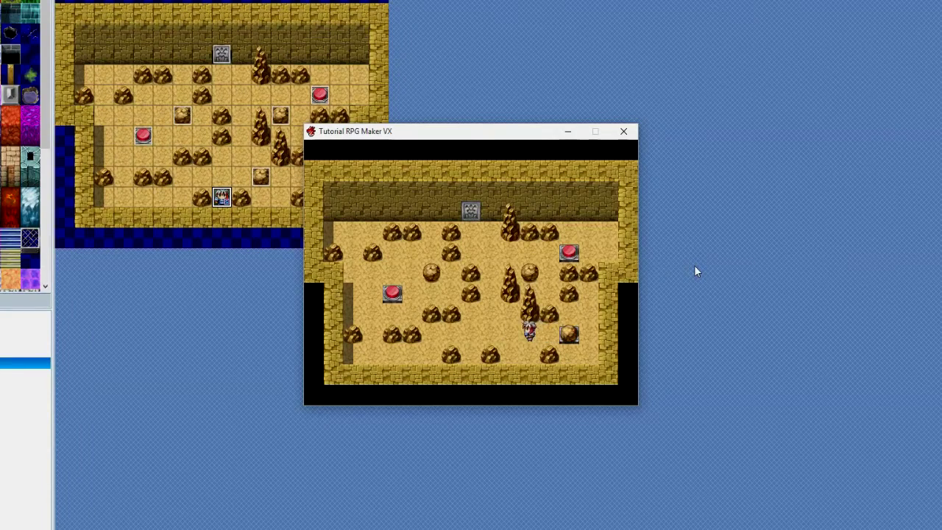
key(Right)
key(Right)
key(Down)
key(Up)
key(Up)
key(Left)
key(Down)
key(Left)
click(624, 134)
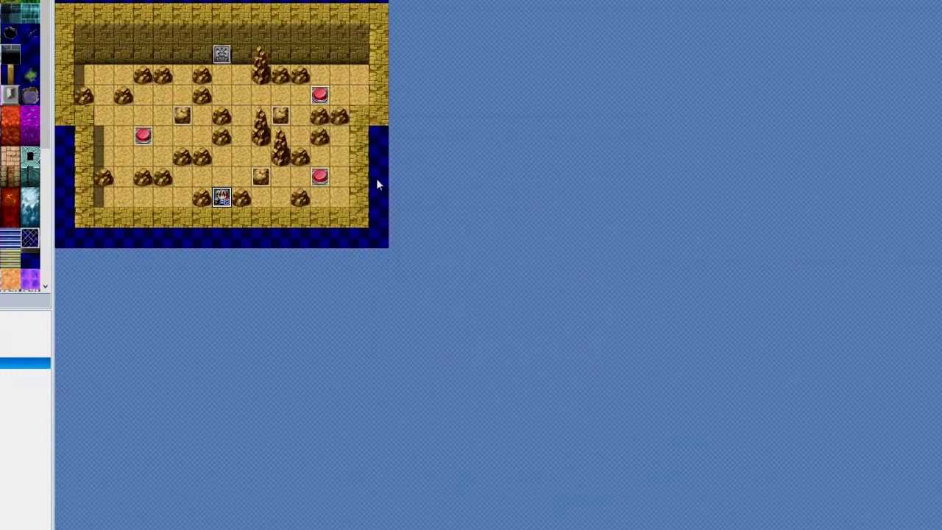
Step: Set the priority of the southeast button, Botão 2, to Abaixo do Jogador and save the event
double_click(324, 173)
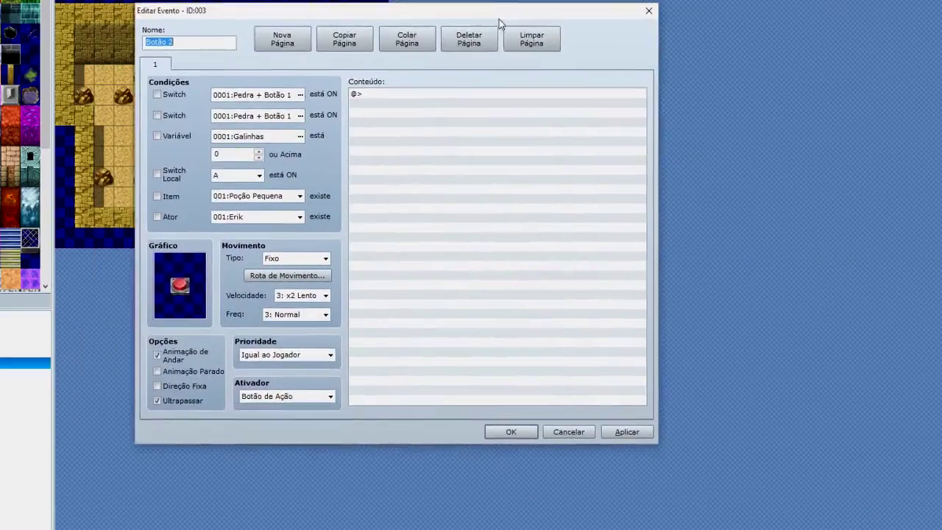
click(305, 358)
click(294, 370)
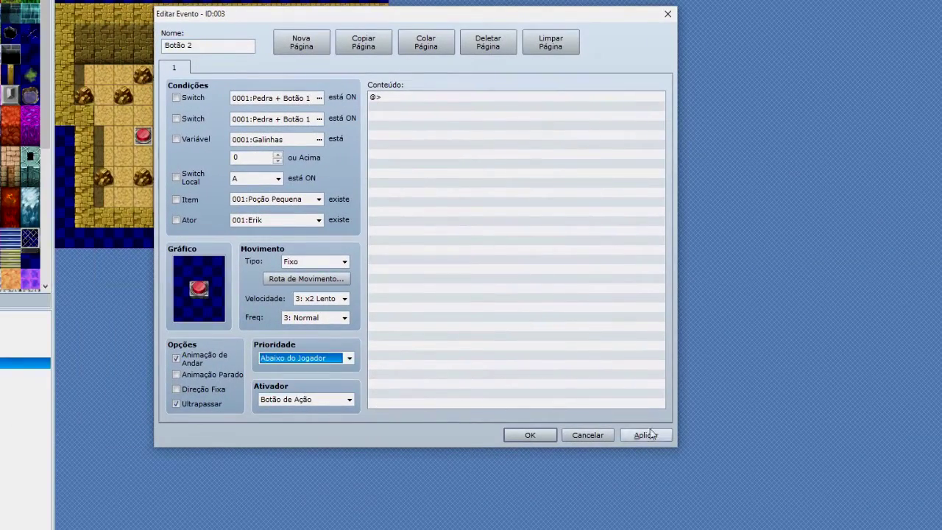
click(646, 435)
click(548, 435)
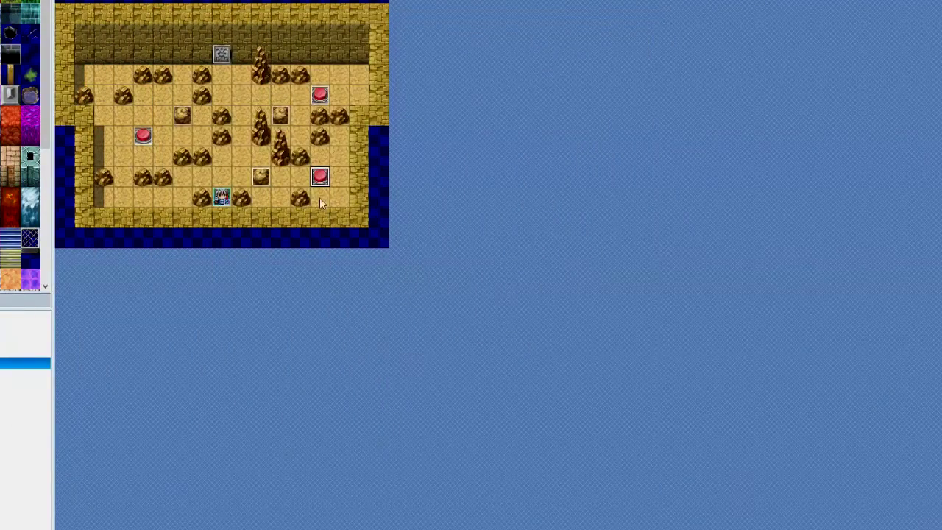
Step: Set the priority of the northeast button, Botão 3, to Abaixo do Jogador and save the event
click(319, 95)
double_click(320, 98)
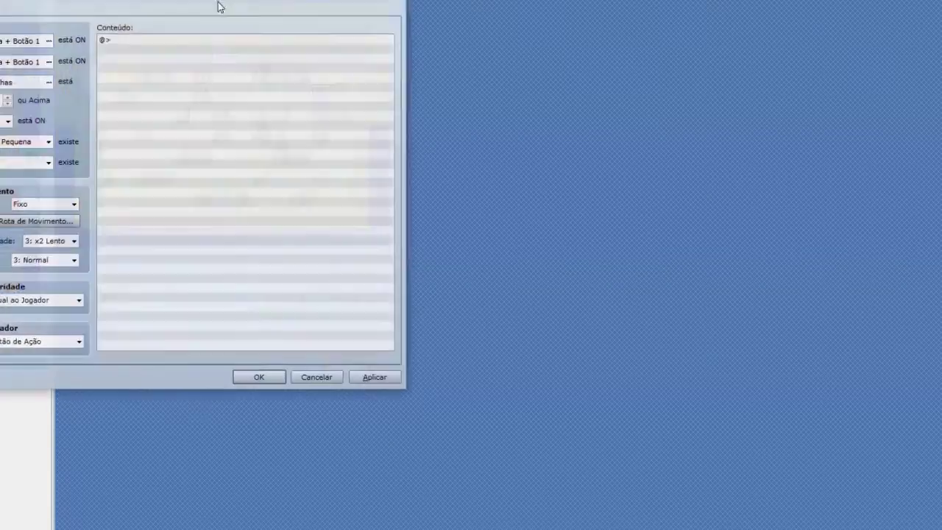
click(298, 347)
click(279, 360)
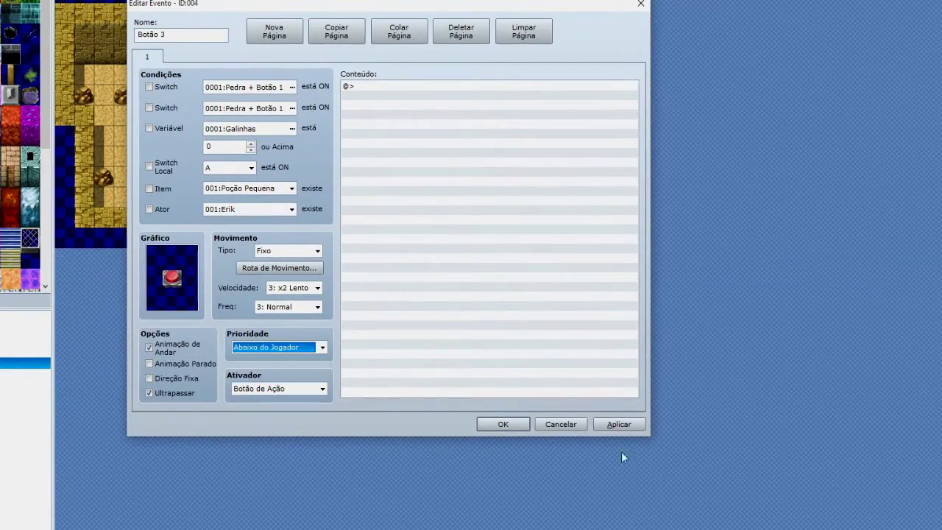
click(503, 424)
Step: Set the priority of the western button, Botão 1, to Abaixo do Jogador and save the event
double_click(147, 136)
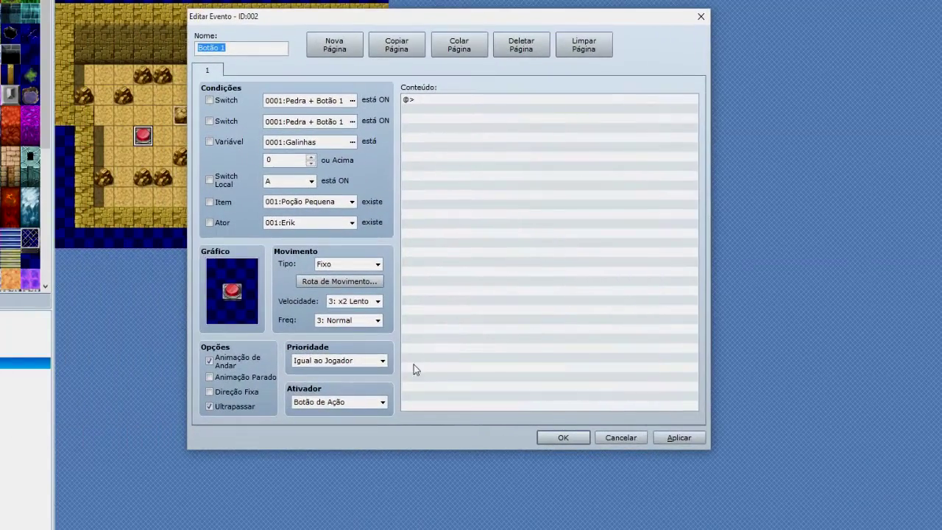
click(338, 360)
click(324, 370)
click(679, 437)
click(564, 437)
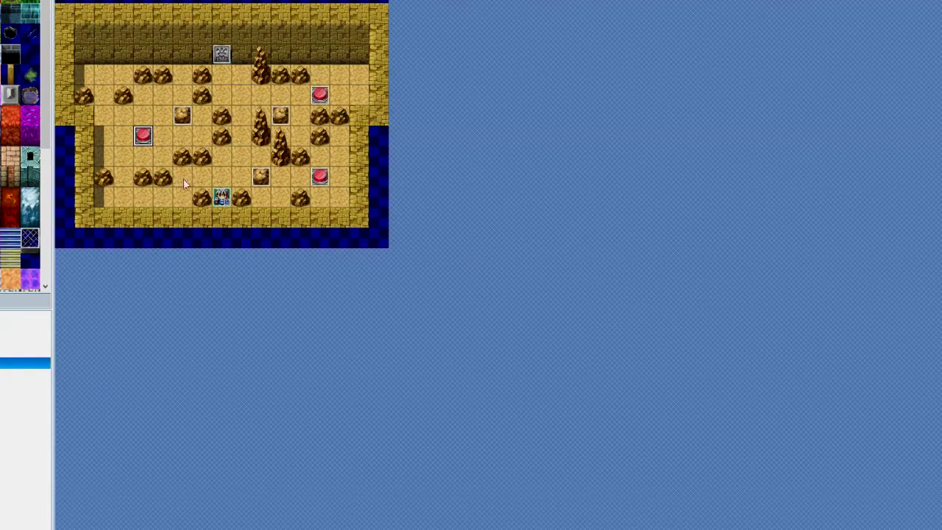
Step: Create a new event on the empty tile in the map's top-left corner and set its trigger to Processo Paralelo
double_click(143, 134)
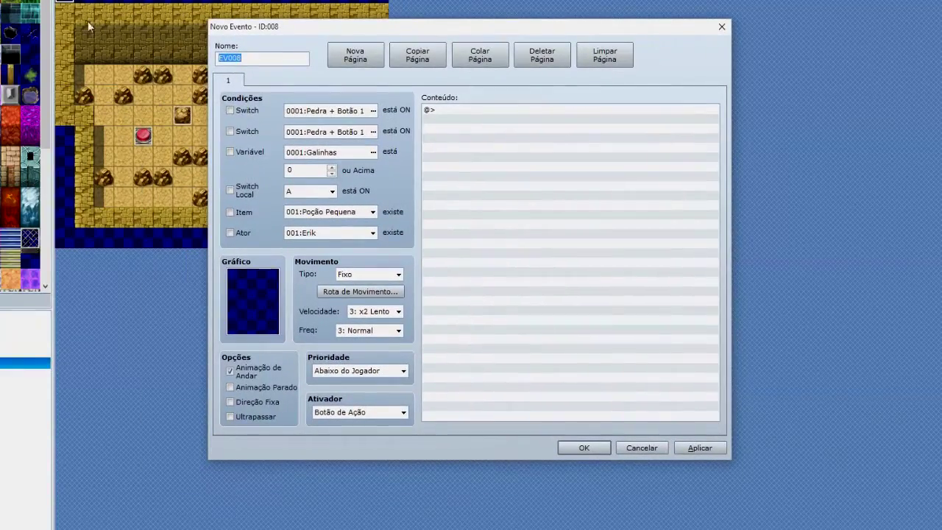
drag(386, 30, 324, 5)
click(317, 388)
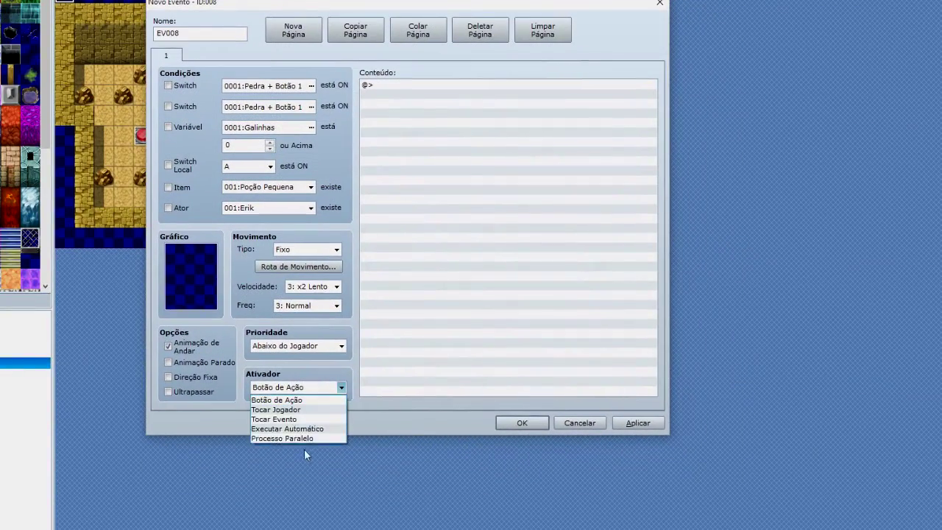
click(309, 440)
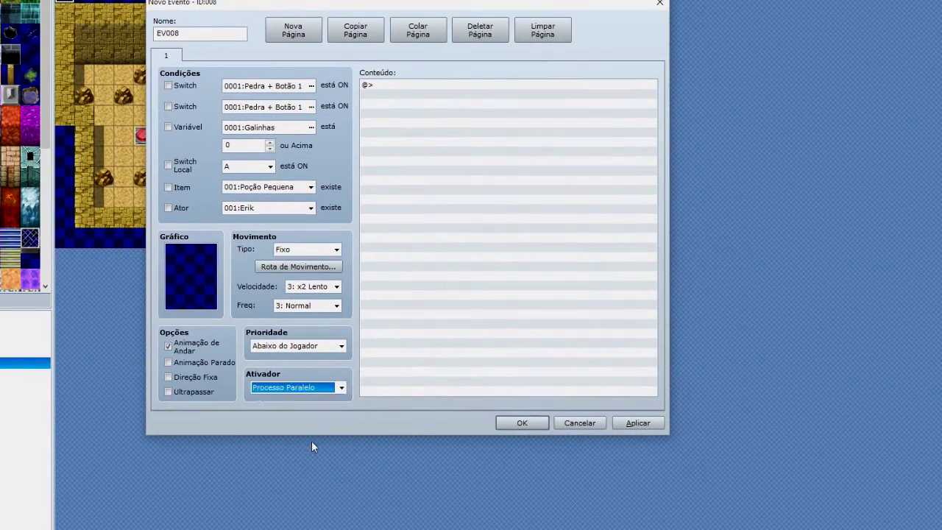
click(513, 86)
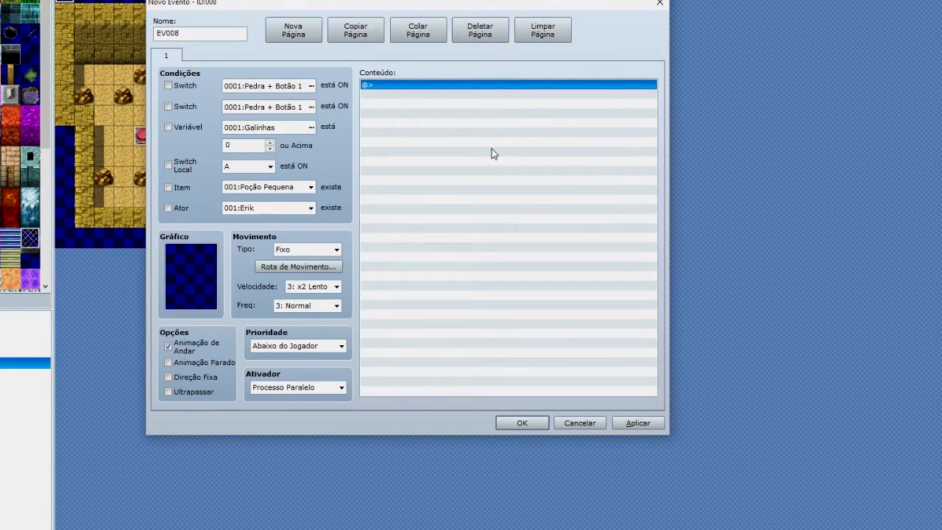
drag(406, 9, 640, 28)
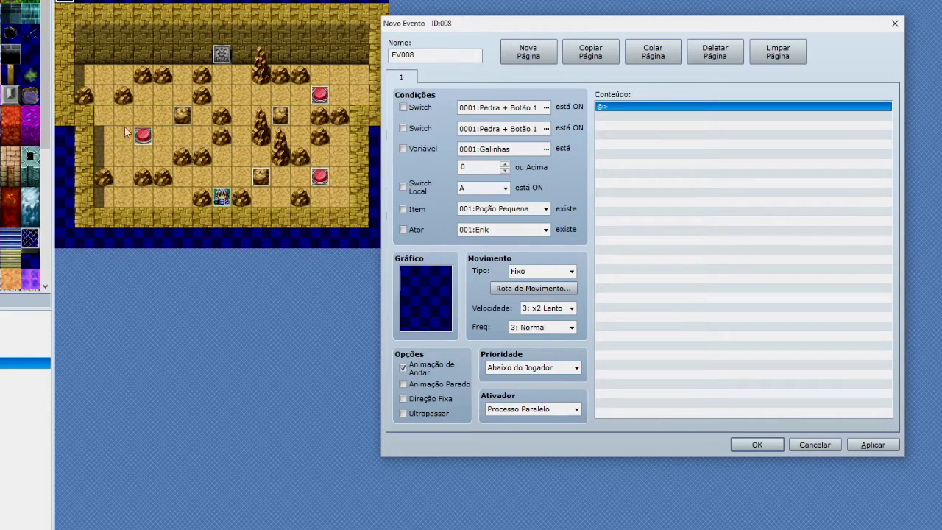
drag(582, 24, 397, 18)
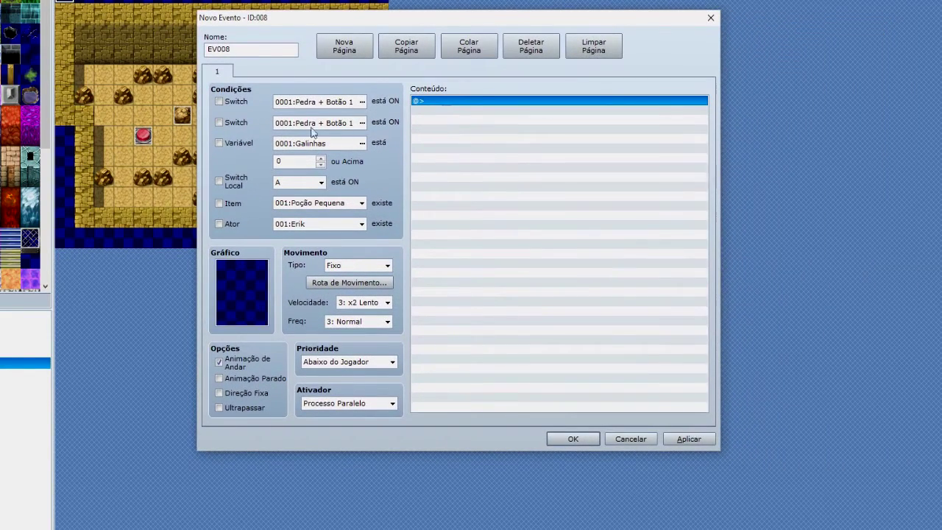
drag(439, 20, 411, 9)
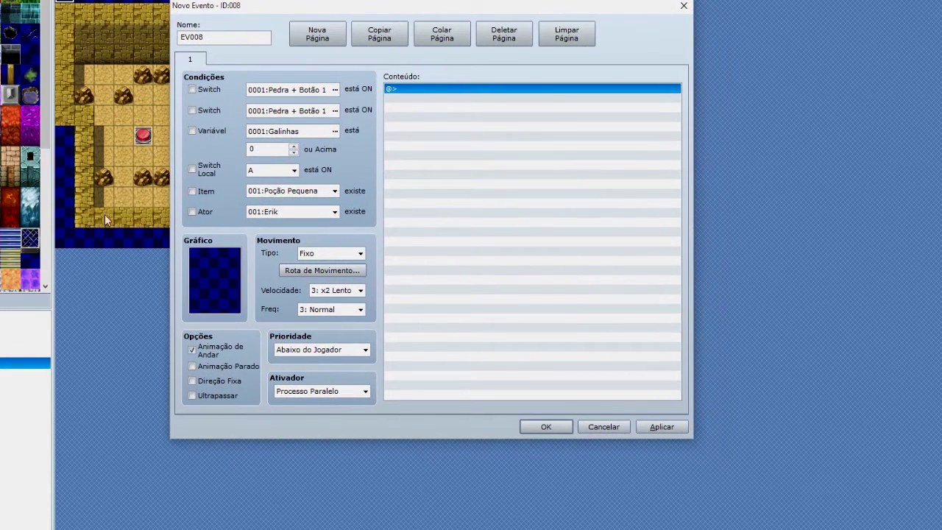
drag(243, 5, 373, 22)
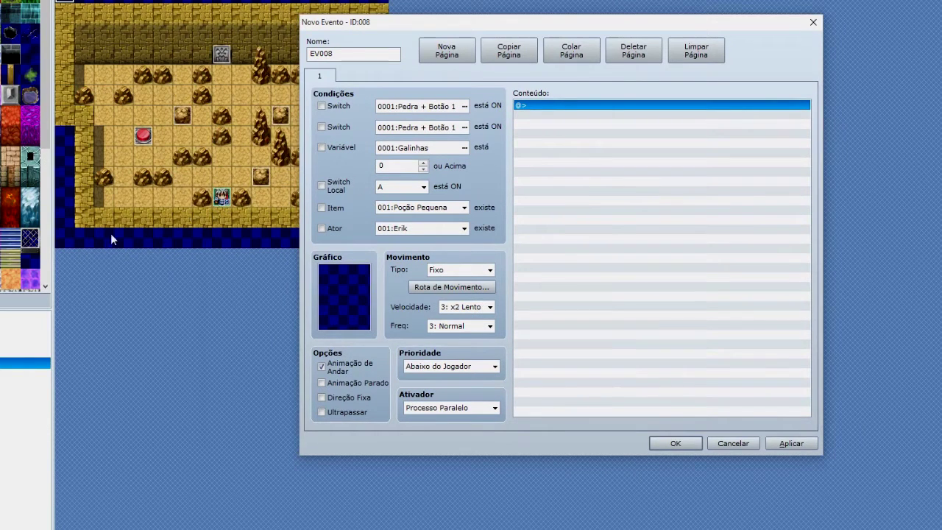
drag(385, 27, 258, 11)
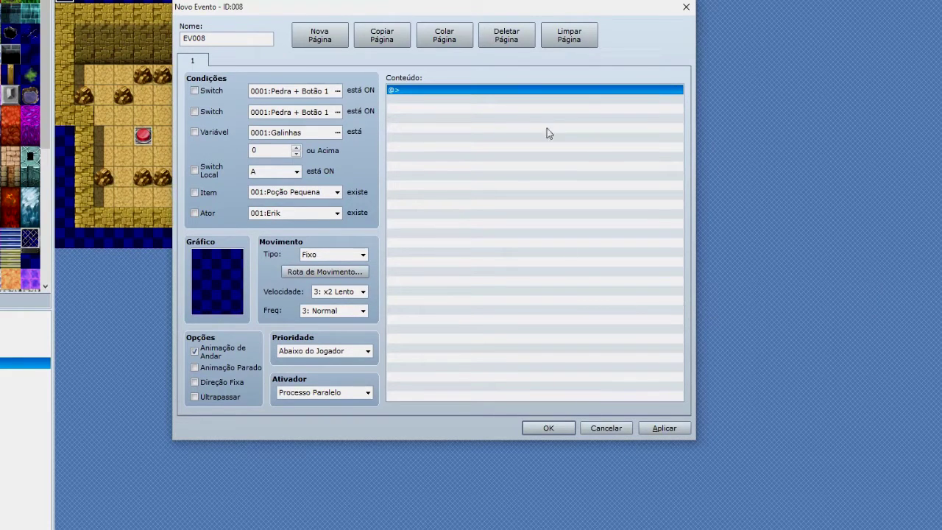
mouse_move(524, 9)
mouse_down()
mouse_move(502, 8)
mouse_move(513, 14)
mouse_up()
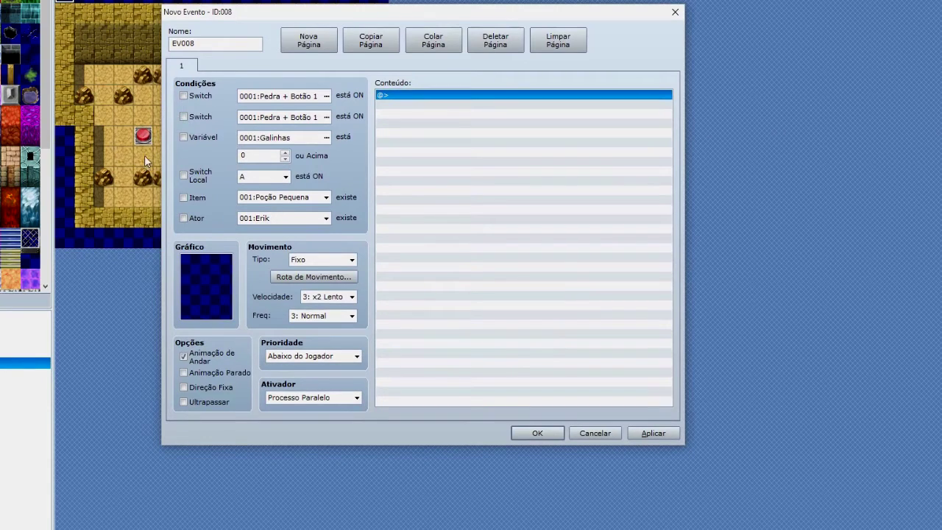
drag(443, 15, 435, 17)
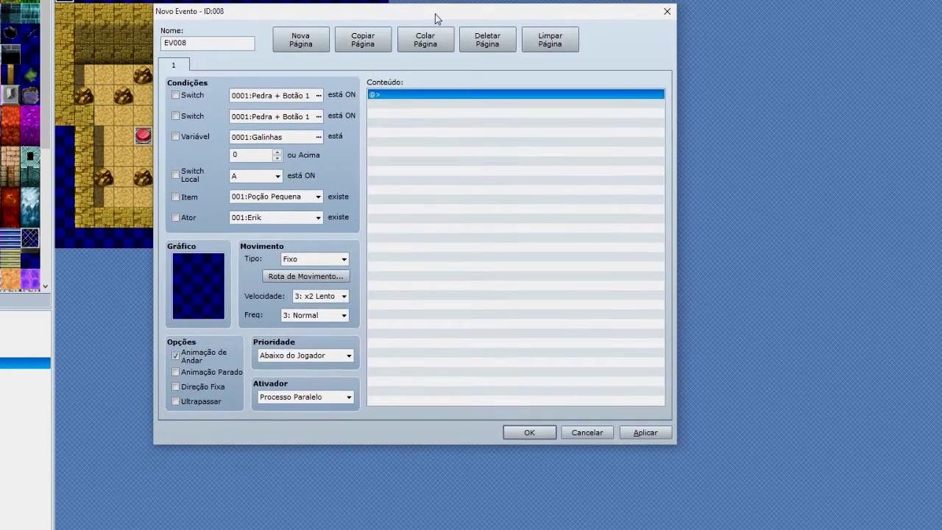
Step: Start a Controle de Variáveis command in the new event, targeting the variable 0021:Botão 1 X
double_click(383, 100)
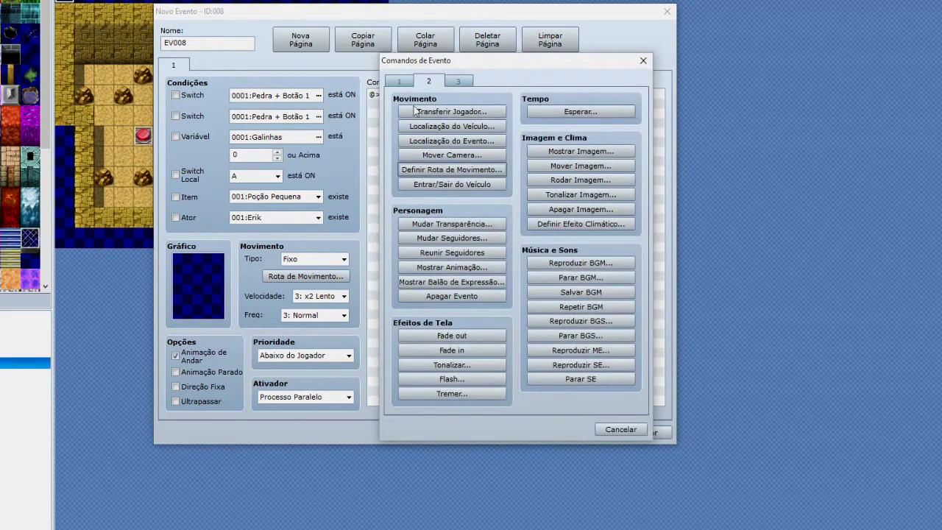
click(408, 82)
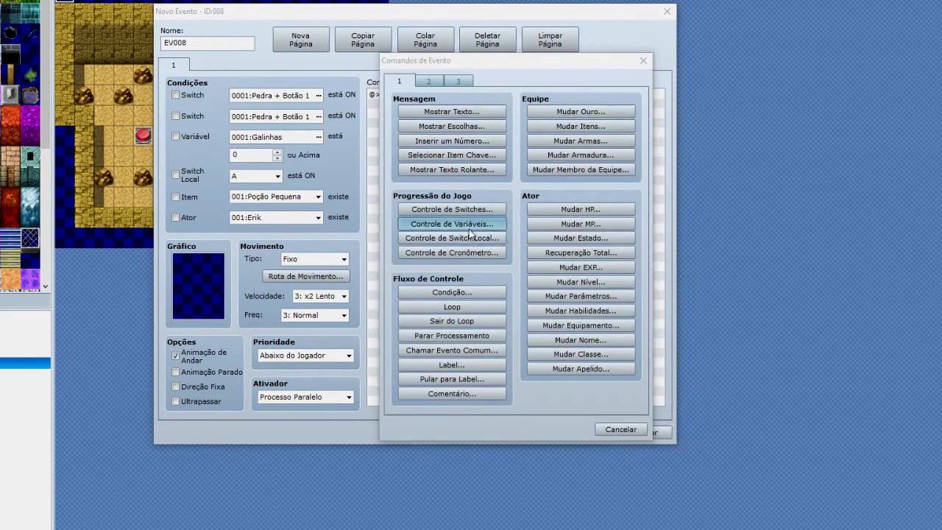
click(468, 222)
click(554, 159)
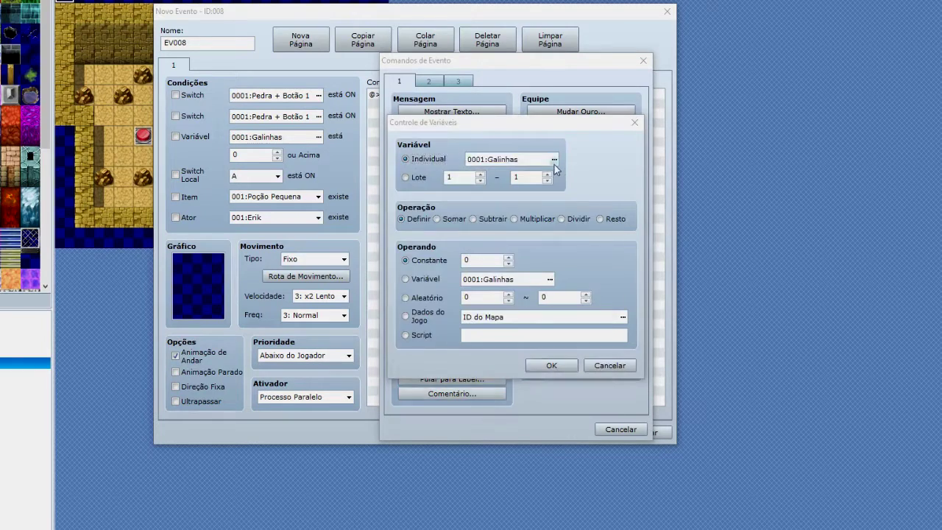
click(463, 202)
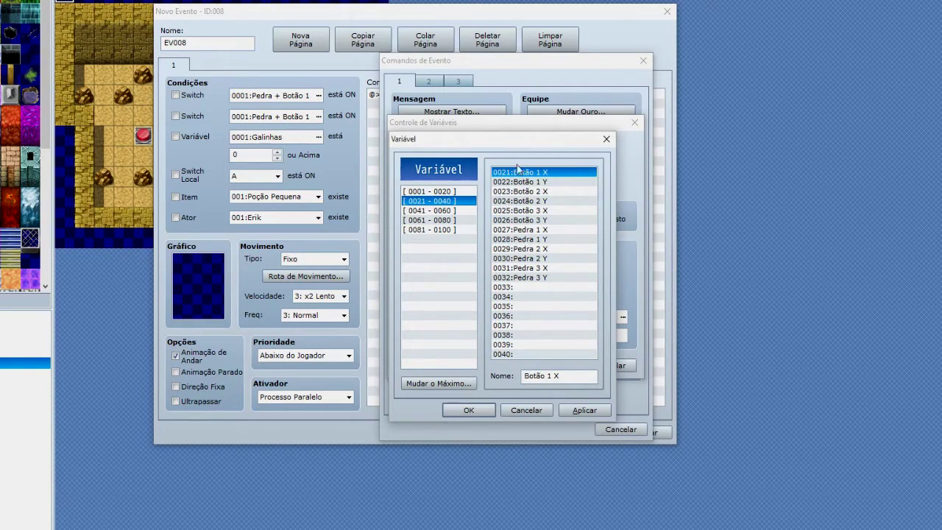
click(469, 410)
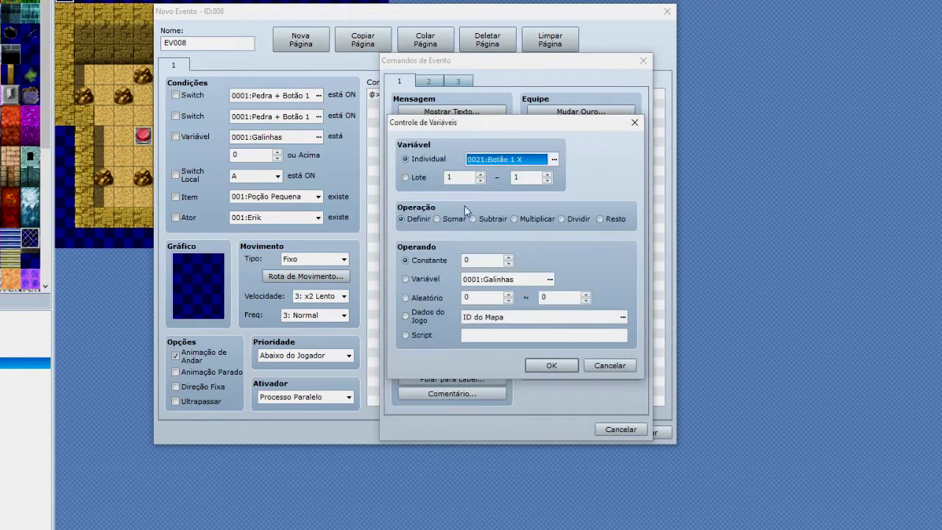
Step: Set the operand to the game data Mapa X of 002:Botão 1 and add the command to the event
click(422, 316)
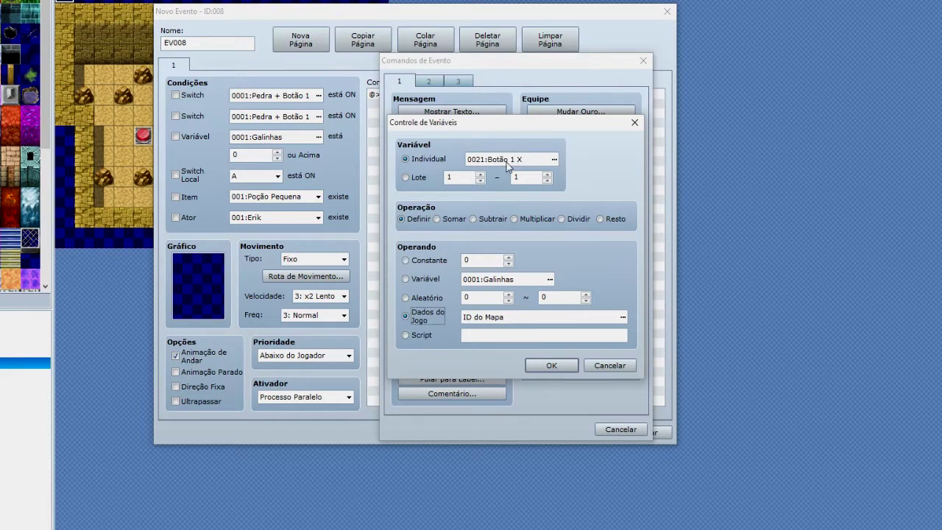
click(623, 316)
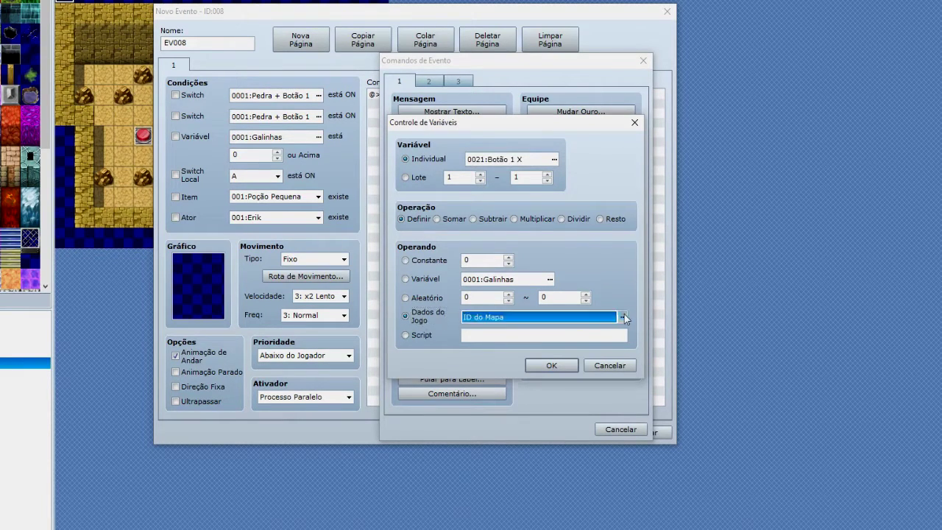
click(415, 257)
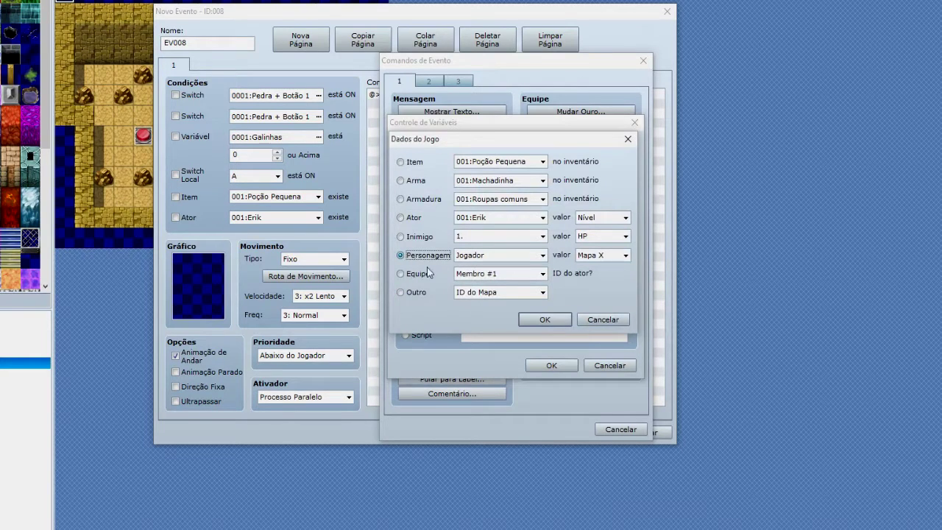
click(496, 256)
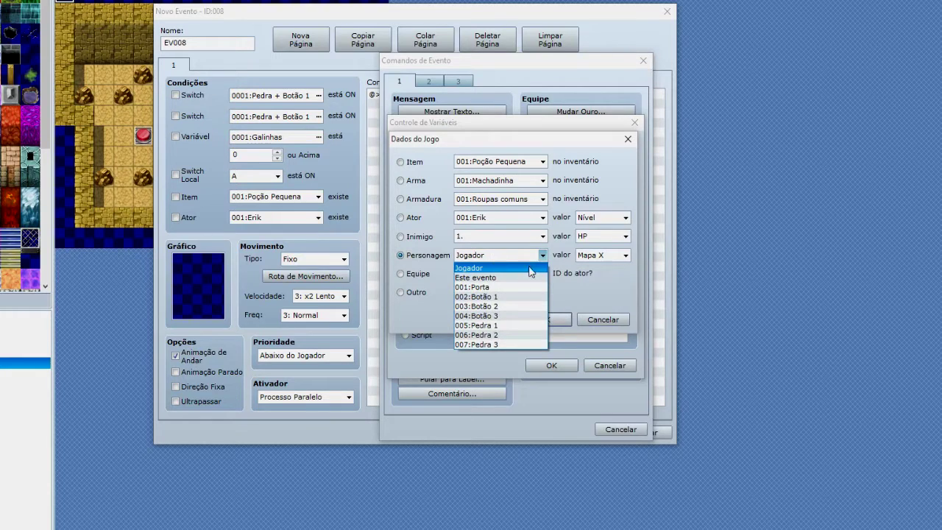
click(524, 297)
click(602, 254)
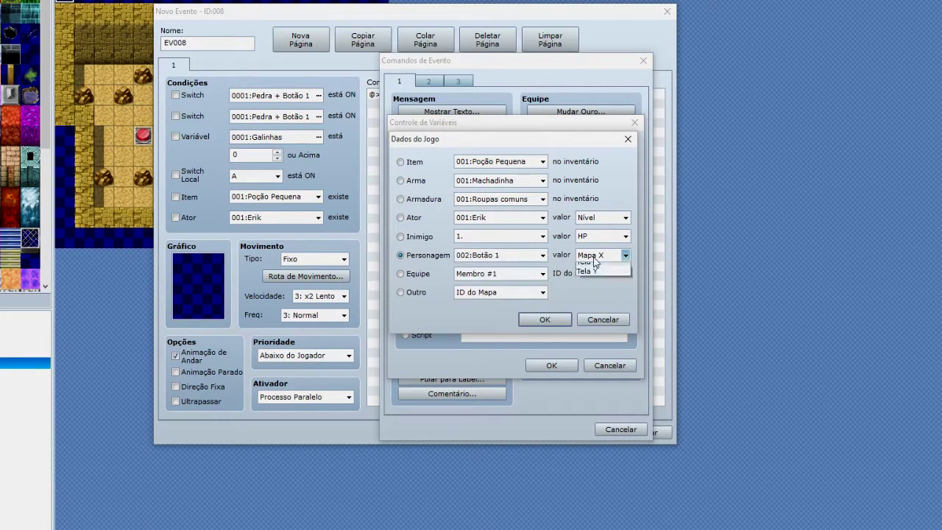
click(592, 270)
click(559, 323)
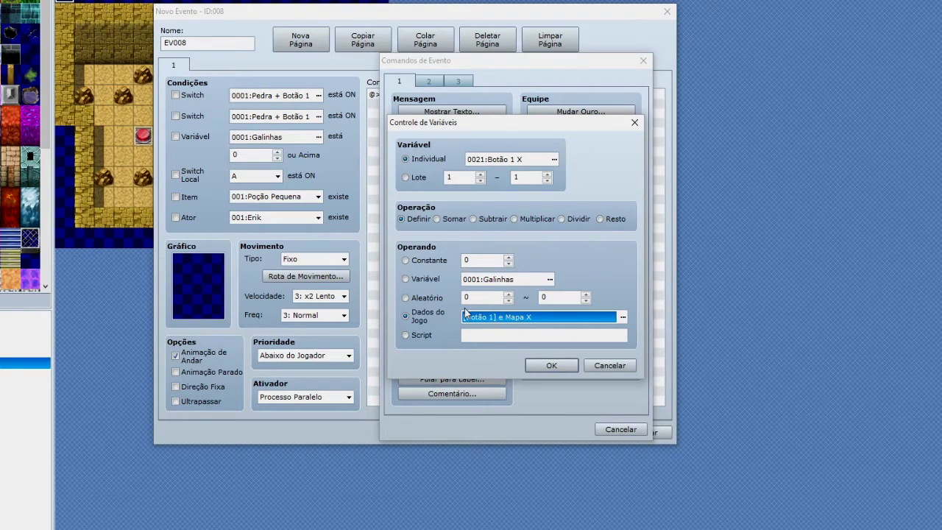
click(551, 365)
Step: Duplicate the variable command and change the copy to store the Mapa Y of Botão 1 in 0022:Botão 1 Y
key(ctrl+c)
click(486, 104)
key(ctrl+v)
double_click(487, 104)
click(556, 160)
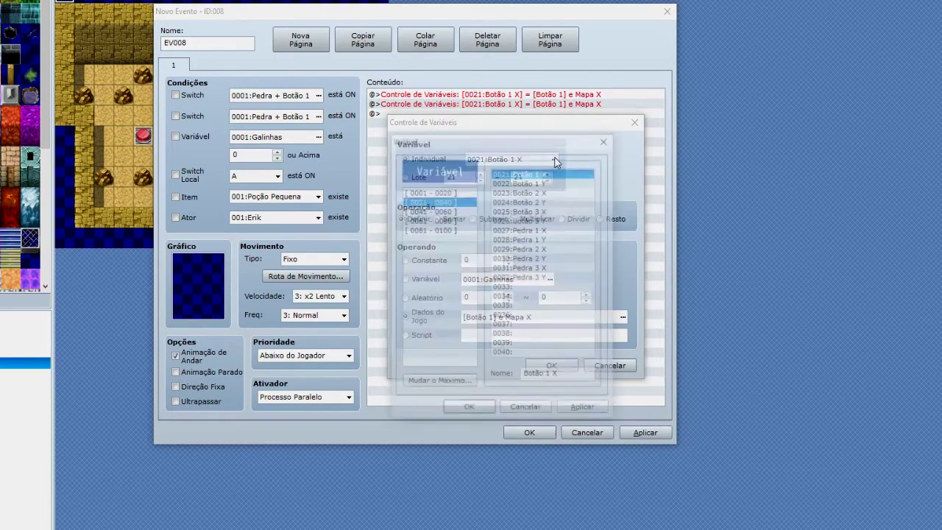
click(550, 183)
click(485, 409)
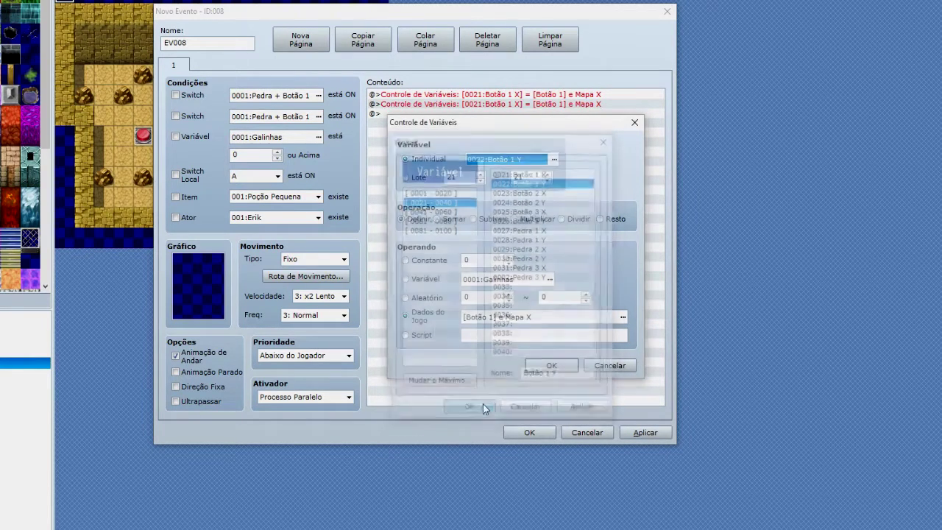
click(623, 317)
click(625, 255)
click(608, 277)
click(545, 320)
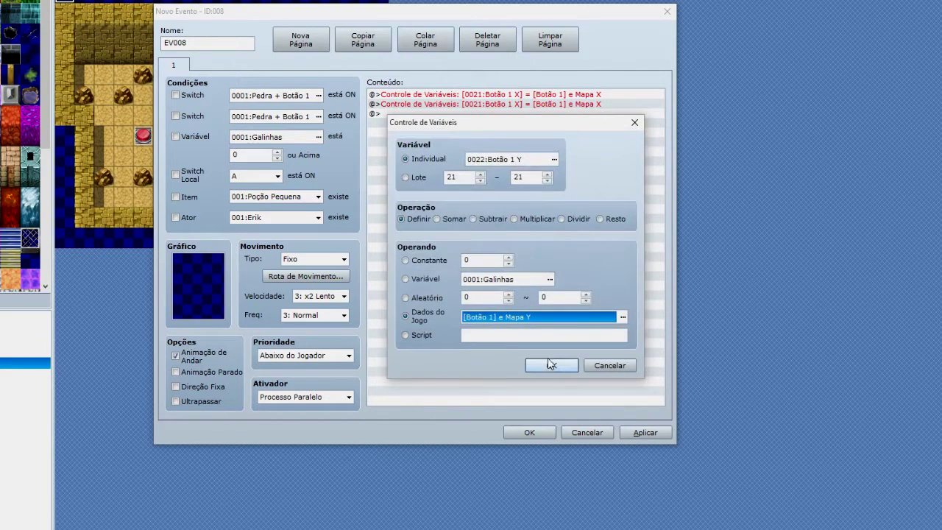
click(551, 365)
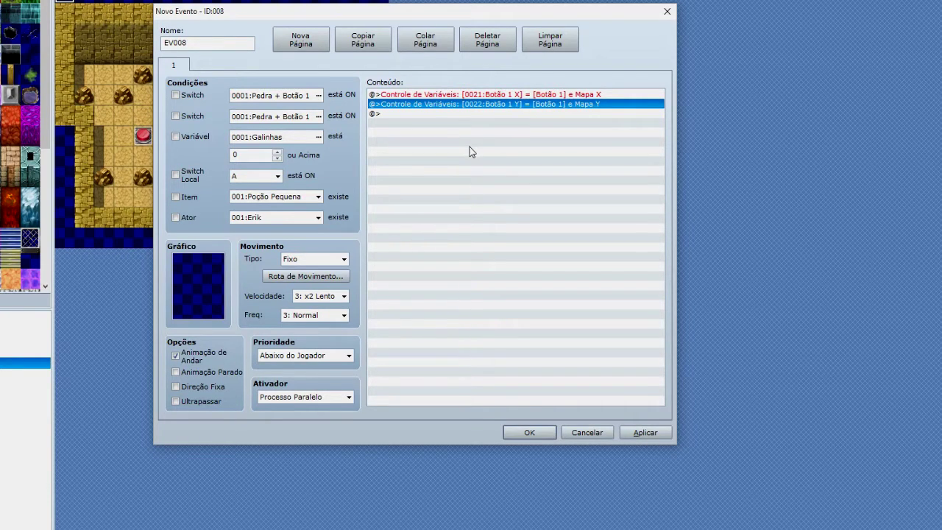
Step: Paste a copy of the Botão 1 X command and make it store the Mapa X of 003:Botão 2 in 0023:Botão 2 X
click(474, 95)
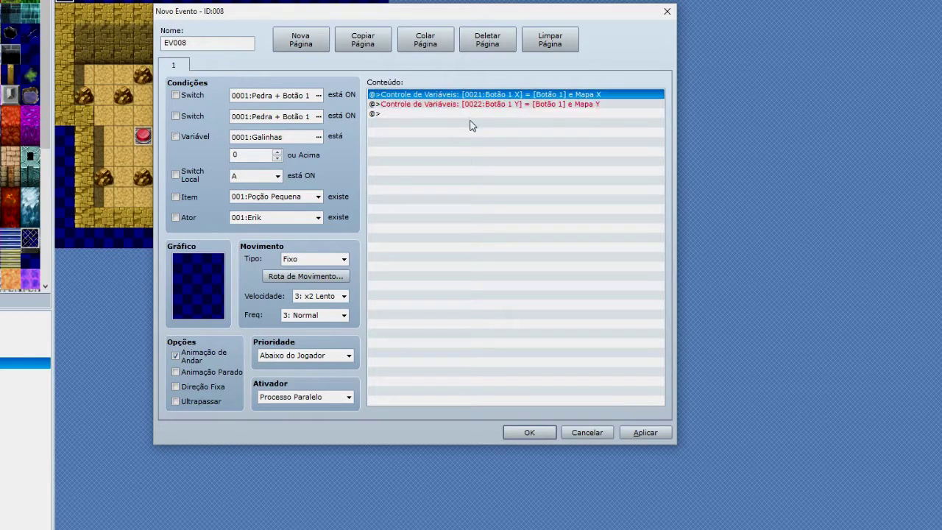
click(468, 114)
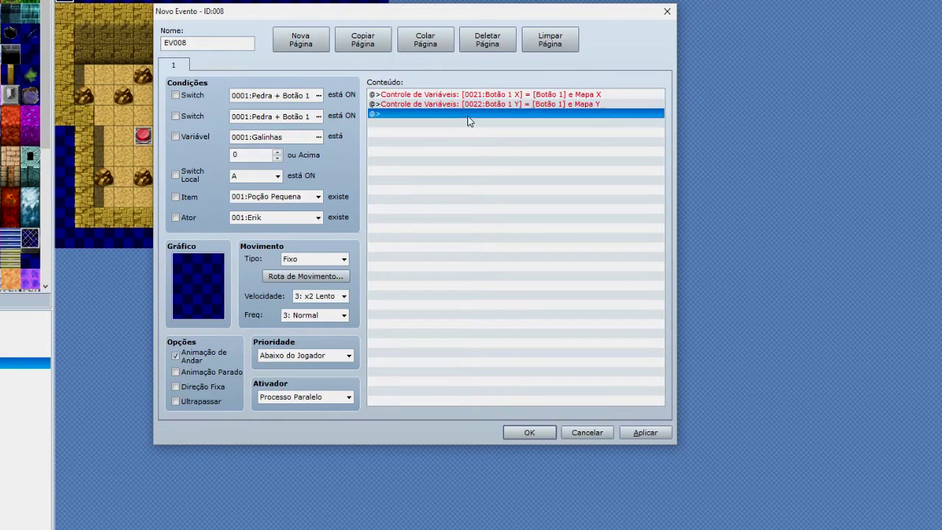
key(ctrl+v)
double_click(468, 114)
click(554, 159)
double_click(544, 209)
click(541, 253)
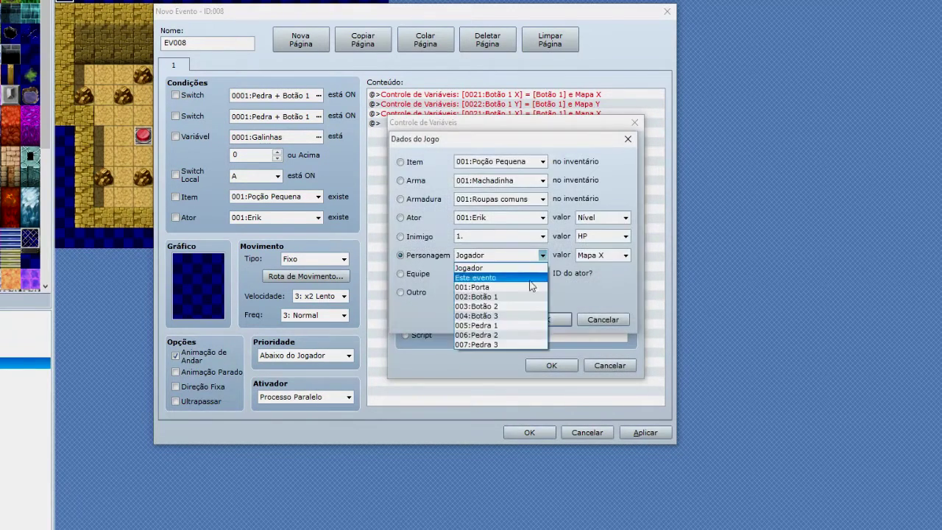
click(526, 293)
click(501, 319)
click(551, 365)
Step: Paste another variable command and set it to store the Mapa Y of Botão 2 in 0024:Botão 2 Y
key(ctrl+v)
double_click(471, 122)
click(555, 159)
click(545, 200)
click(468, 410)
click(622, 315)
click(610, 251)
click(603, 270)
click(543, 374)
click(551, 364)
Step: Paste another variable command and set it to store the Mapa X of 004:Botão 3 in 0025:Botão 3 X
key(ctrl+v)
double_click(471, 132)
click(554, 159)
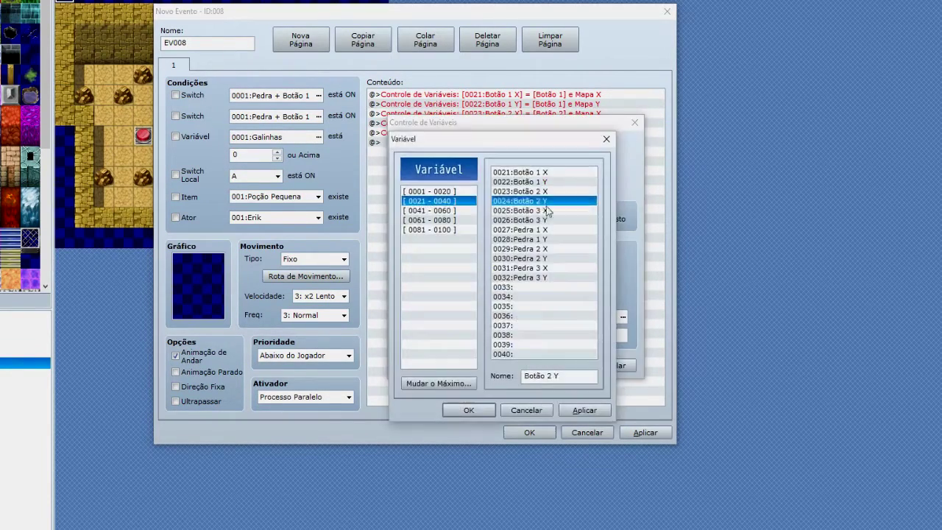
double_click(545, 209)
click(623, 316)
click(610, 250)
click(515, 330)
click(551, 364)
click(551, 360)
Step: Paste another variable command and set it to store the Mapa Y of Botão 3 in 0026:Botão 3 Y
key(ctrl+v)
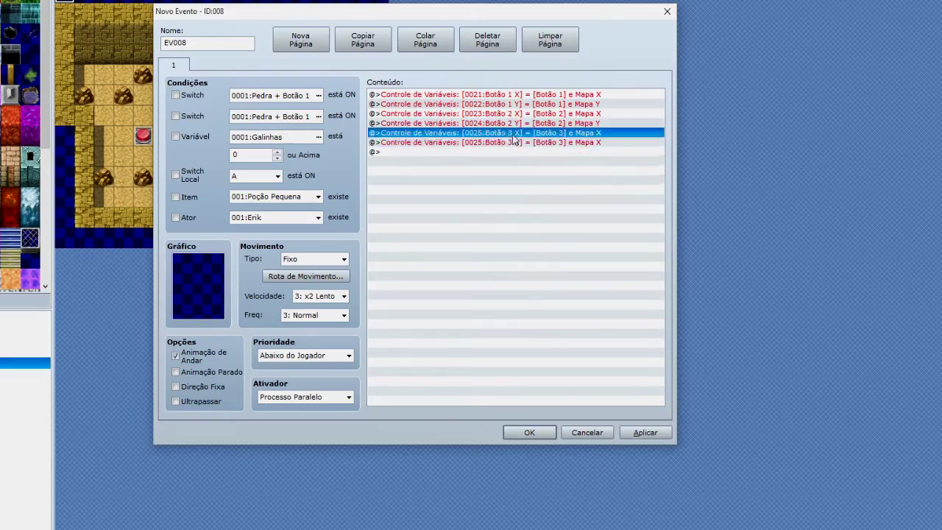
double_click(471, 142)
click(554, 159)
click(544, 219)
click(471, 466)
click(623, 316)
click(625, 255)
click(604, 270)
click(544, 319)
click(551, 365)
Step: Paste another variable command and set it to store the Mapa X of 005:Pedra 1 in 0027:Pedra 1 X
key(ctrl+v)
double_click(501, 151)
click(554, 159)
double_click(545, 236)
click(623, 316)
click(500, 254)
click(494, 263)
click(545, 320)
click(552, 365)
Step: Paste another variable command targeting 0028:Pedra 1 Y, with the Mapa Y of 006:Pedra 2 as its operand
key(ctrl+v)
double_click(501, 161)
click(554, 158)
double_click(544, 247)
click(623, 315)
click(505, 253)
click(500, 288)
click(625, 254)
click(604, 270)
click(544, 319)
click(551, 365)
Step: Change the character in the 0028:Pedra 1 Y command to 005:Pedra 1
double_click(552, 163)
click(623, 315)
click(505, 254)
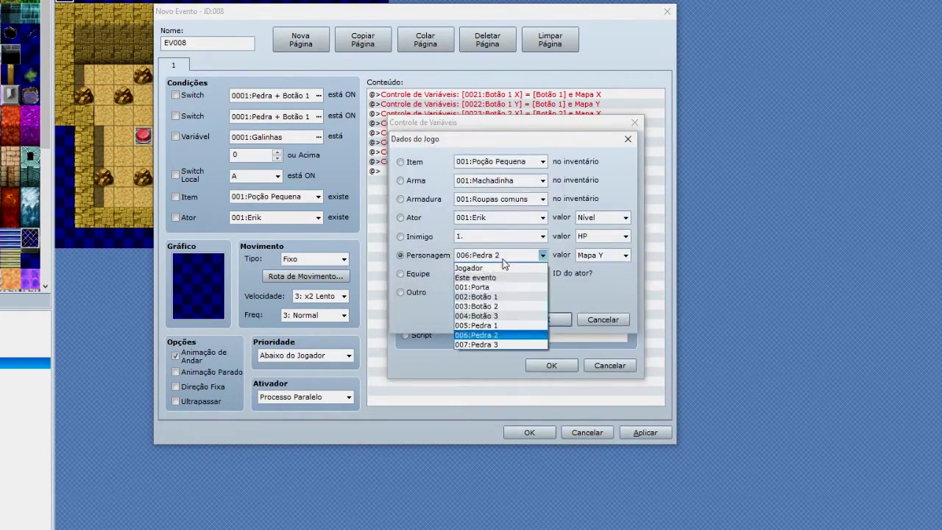
click(501, 280)
click(545, 319)
click(551, 365)
Step: Paste another variable command and set it to store the Mapa X of 006:Pedra 2 in 0029:Pedra 2 X
key(ctrl+v)
double_click(530, 171)
click(555, 159)
double_click(551, 249)
click(623, 316)
click(505, 254)
click(500, 279)
click(545, 320)
click(552, 365)
Step: Set the next copied variable command to store the Mapa Y of Pedra 2 in 0030:Pedra 2 Y
double_click(533, 180)
click(554, 159)
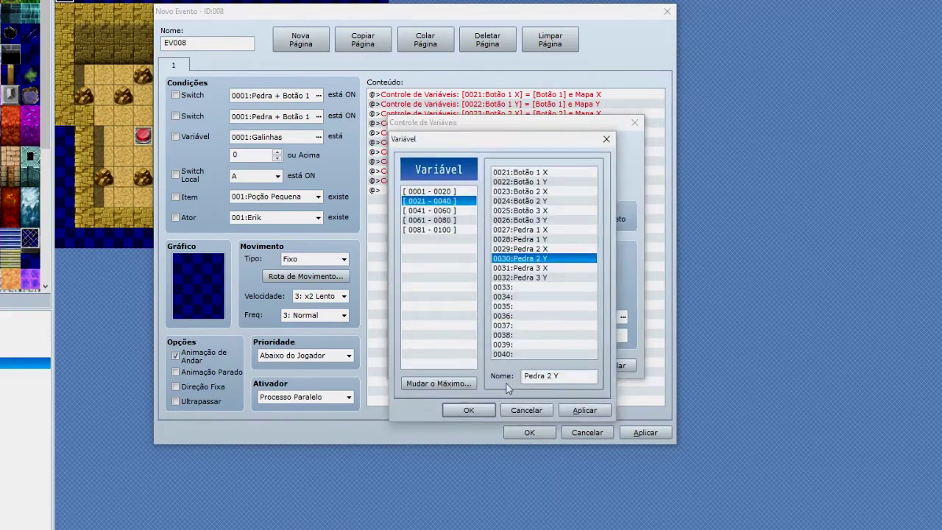
double_click(551, 258)
click(623, 316)
click(625, 254)
click(603, 270)
click(544, 319)
click(551, 365)
Step: Paste another variable command and set it to store the Mapa X of 007:Pedra 3 in 0031:Pedra 3 X
key(ctrl+v)
double_click(518, 190)
click(554, 159)
double_click(551, 268)
click(622, 315)
click(505, 254)
click(545, 320)
click(552, 365)
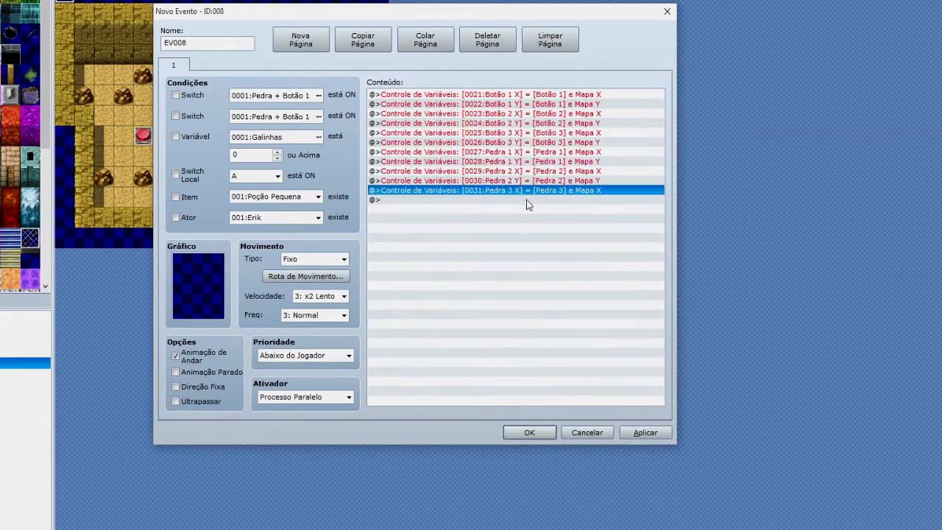
Step: Paste a final variable command and set it to store the Mapa Y of Pedra 3 in 0032:Pedra 3 Y
key(ctrl+v)
double_click(528, 199)
click(623, 315)
click(625, 254)
click(603, 277)
click(545, 319)
click(551, 365)
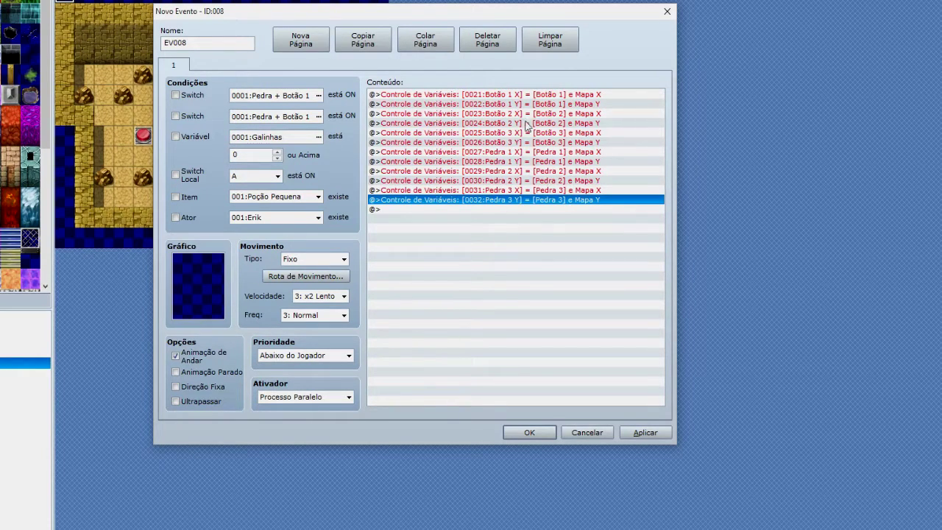
drag(537, 96, 537, 199)
click(531, 211)
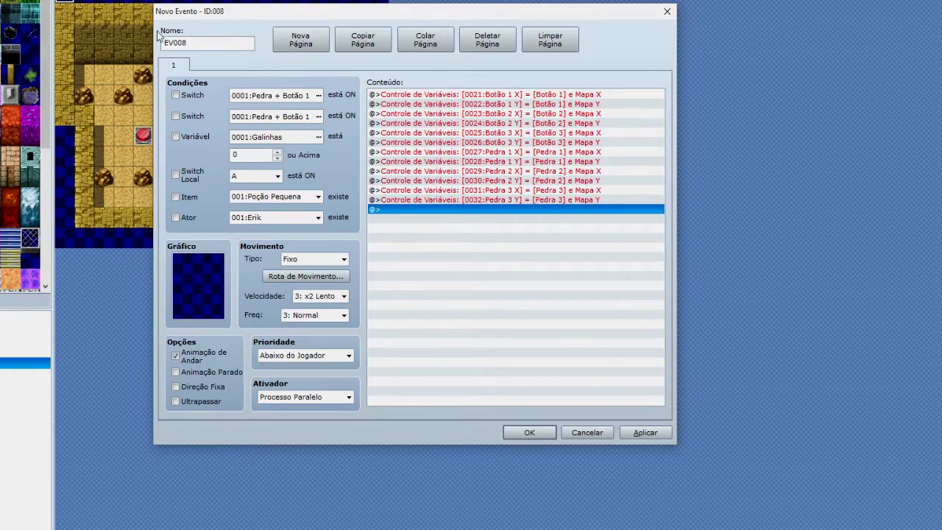
drag(235, 15, 255, 16)
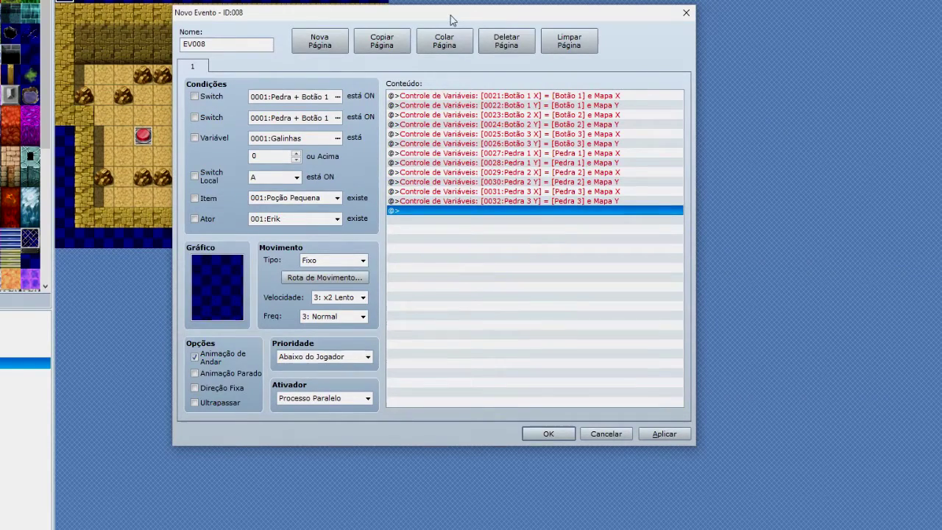
drag(452, 17, 577, 14)
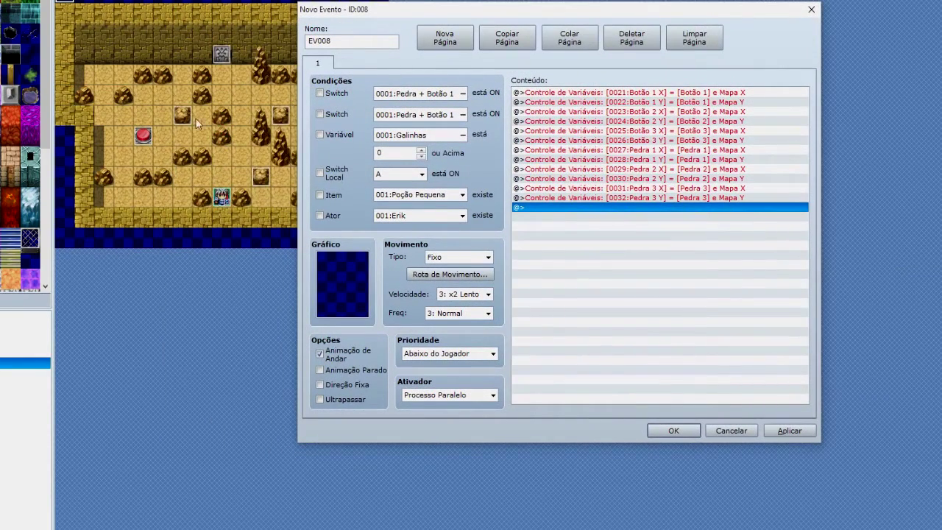
drag(524, 11, 410, 10)
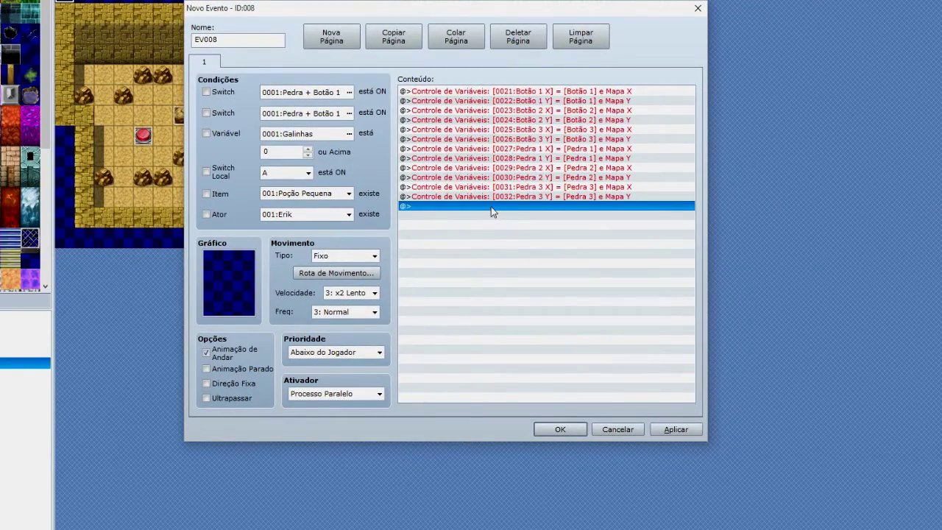
Step: Add a condition after the variable commands checking that variable 0027:Pedra 1 X is equal to variable 0021:Botão 1 X, with an else branch
double_click(493, 208)
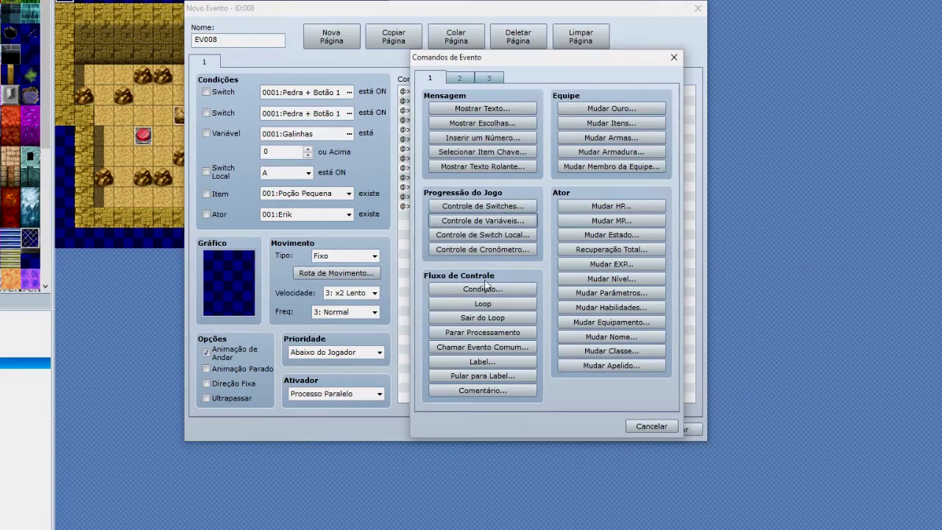
click(460, 191)
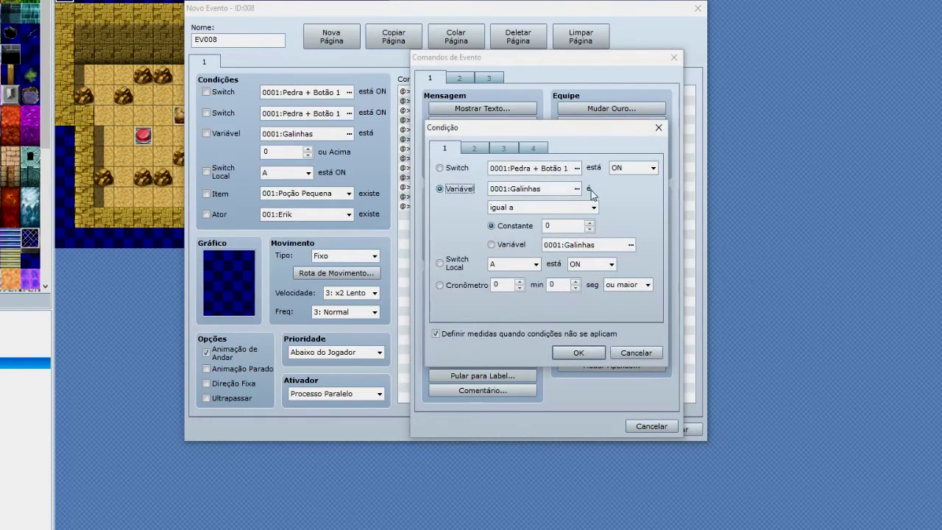
click(577, 189)
click(572, 180)
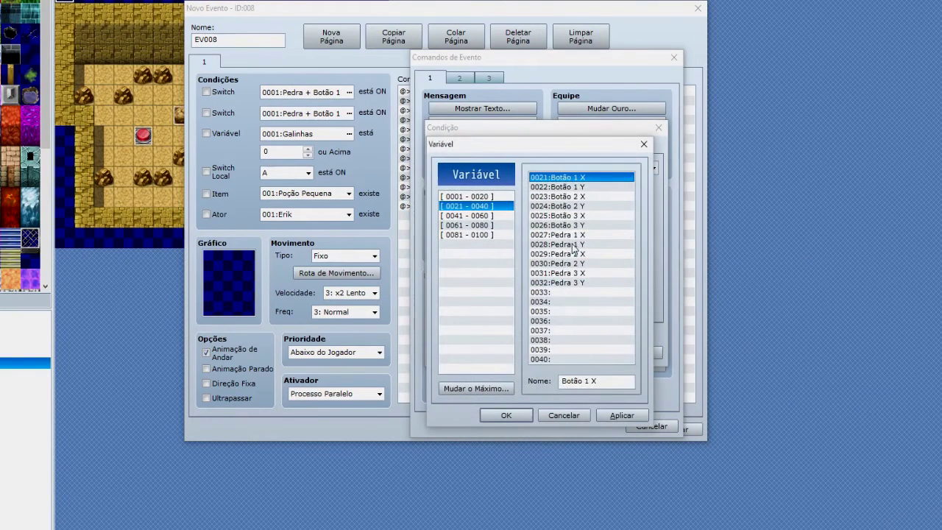
click(566, 235)
click(507, 415)
click(510, 245)
click(630, 245)
click(566, 179)
click(506, 415)
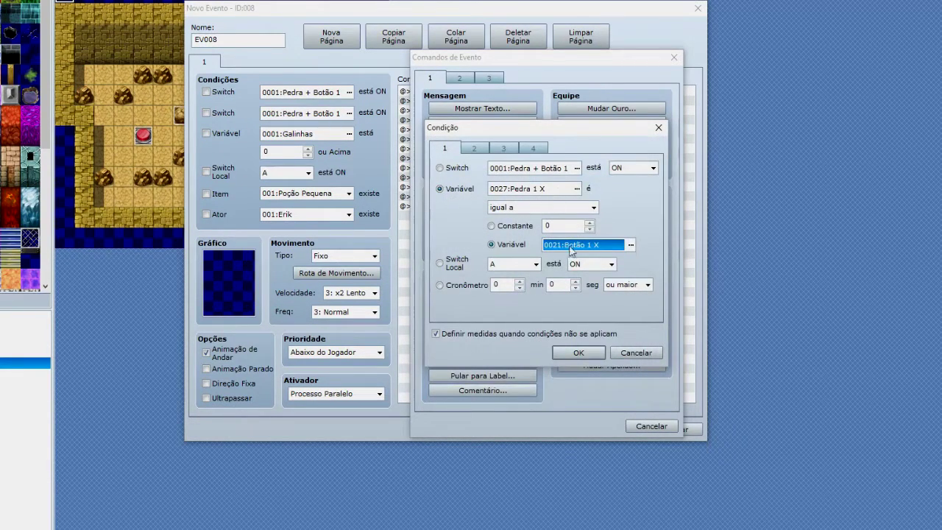
click(580, 354)
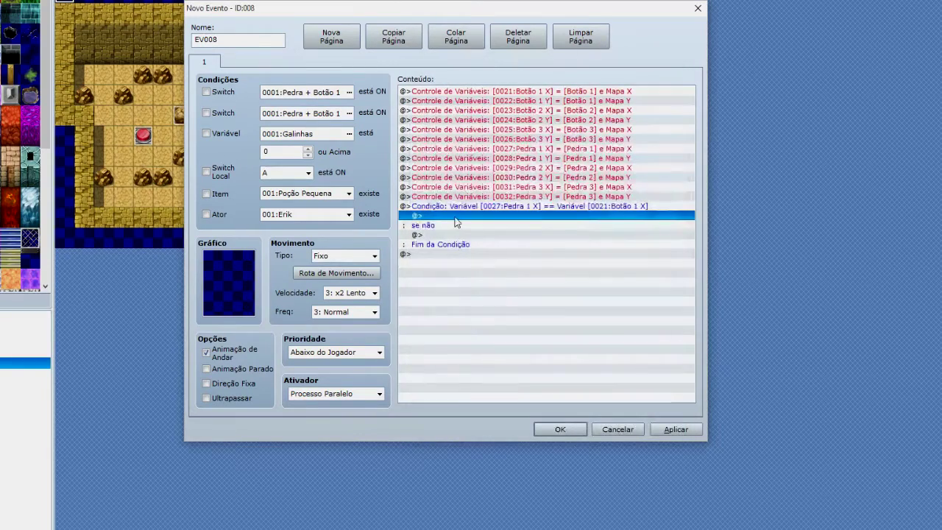
Step: Nest a condition inside the Pedra 1 X check that compares variable 0028:Pedra 1 Y as equal to variable 0022:Botão 1 Y
double_click(456, 219)
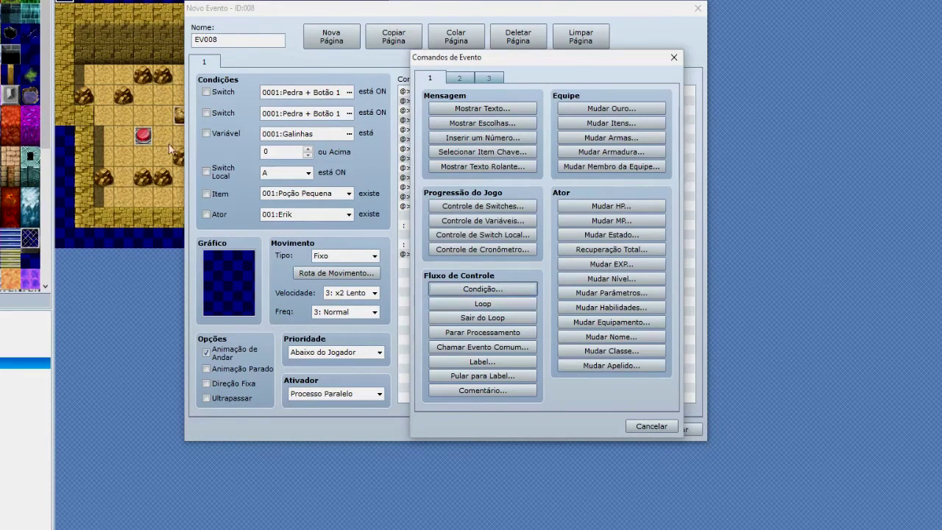
click(483, 289)
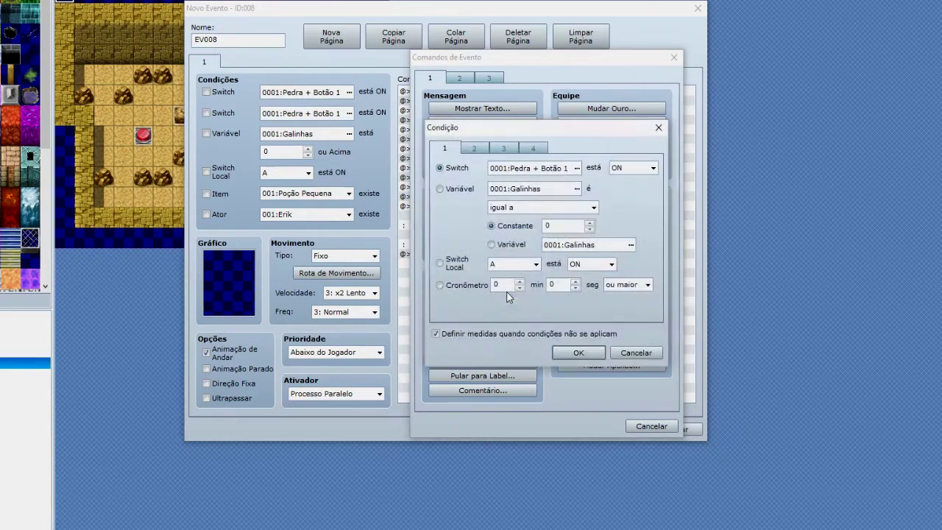
click(449, 189)
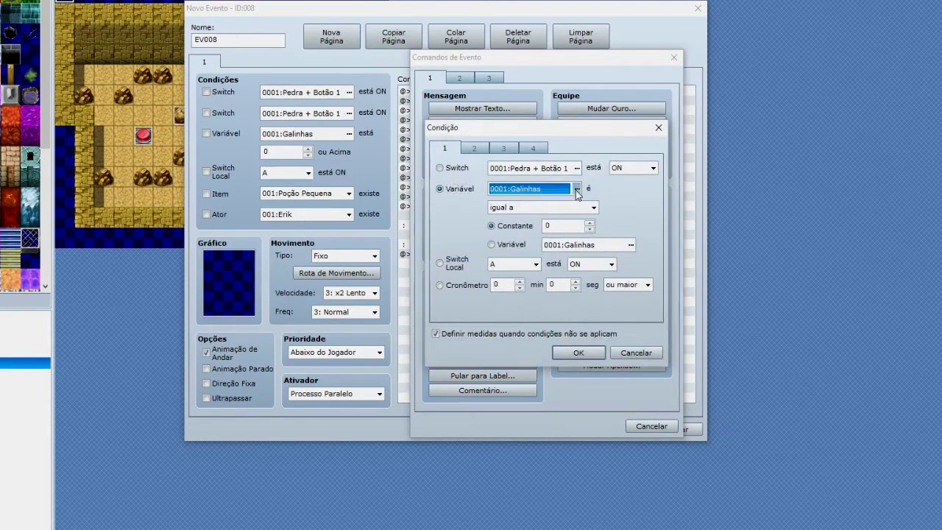
click(577, 189)
click(505, 417)
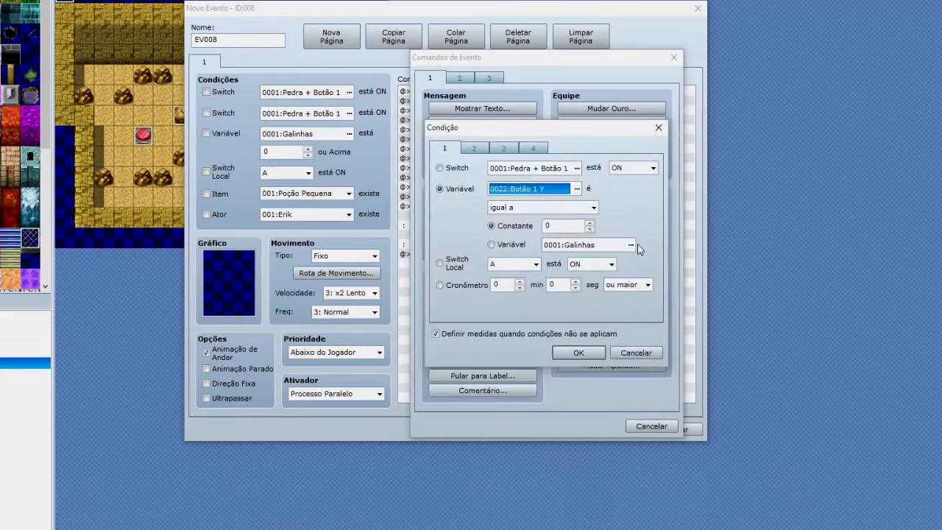
click(516, 246)
click(637, 247)
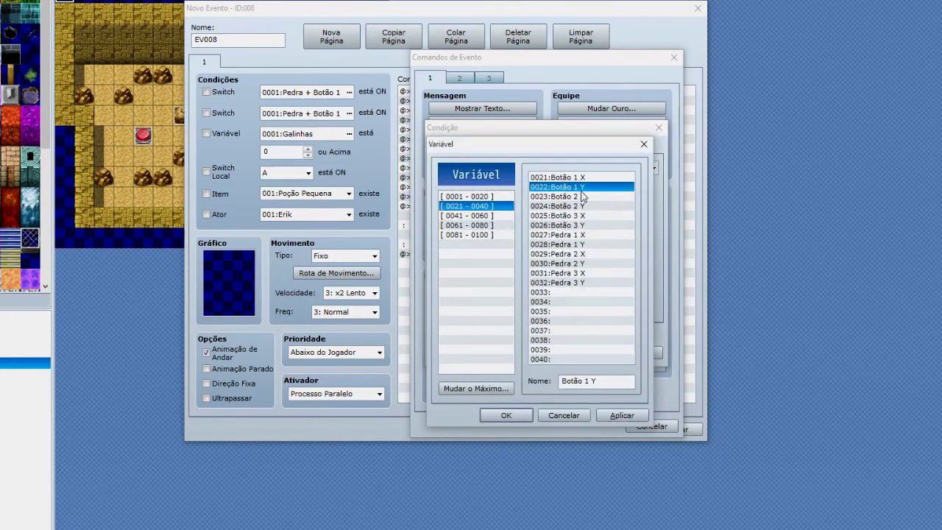
click(505, 417)
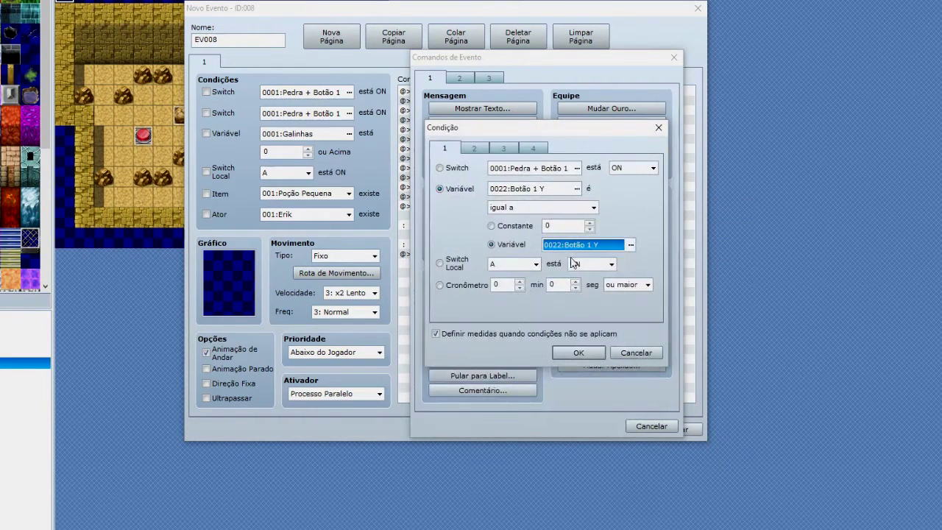
click(576, 190)
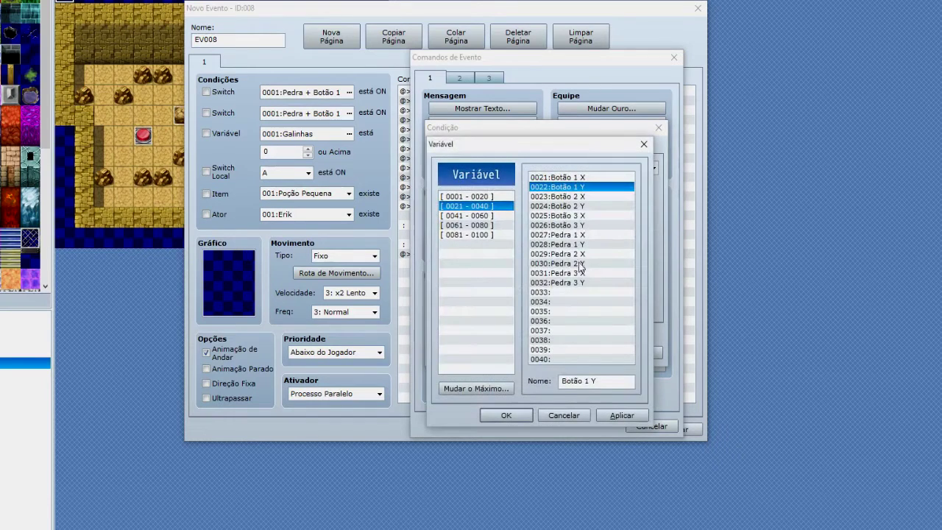
click(557, 244)
click(506, 415)
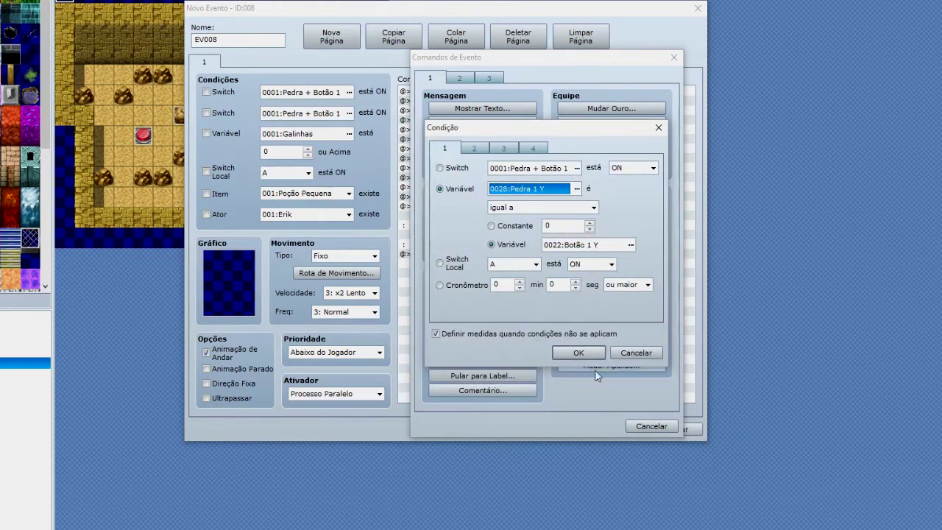
click(579, 352)
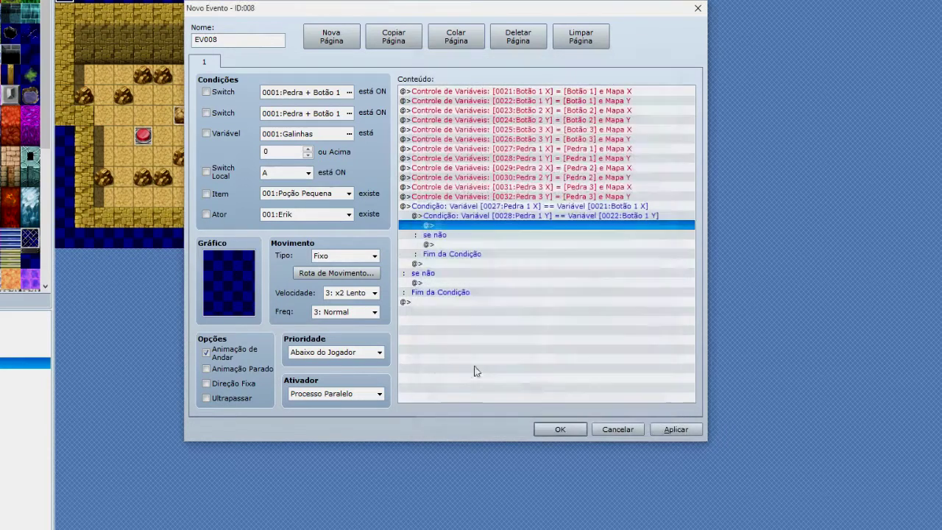
Step: Inside the nested Pedra 1 Y condition, add a switch command turning 0001:Pedra + Botão 1 ON
drag(513, 211, 510, 251)
click(515, 318)
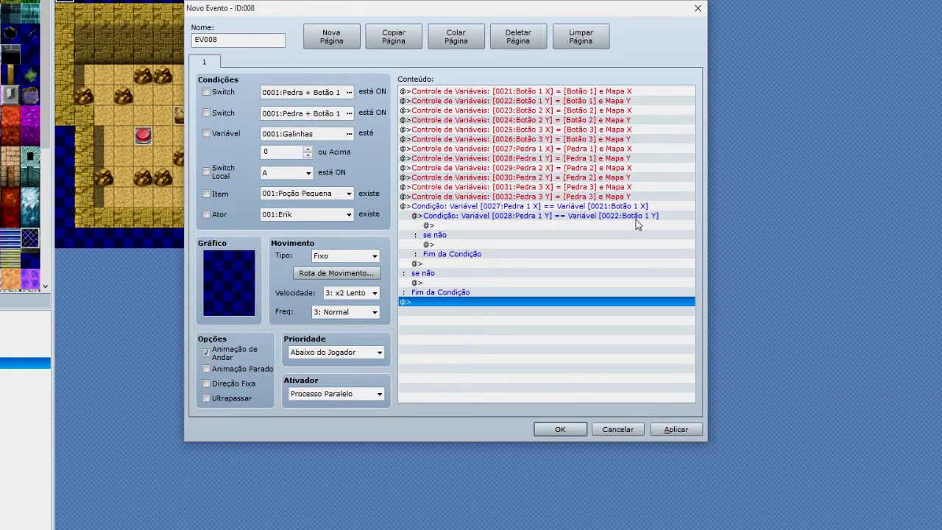
double_click(429, 225)
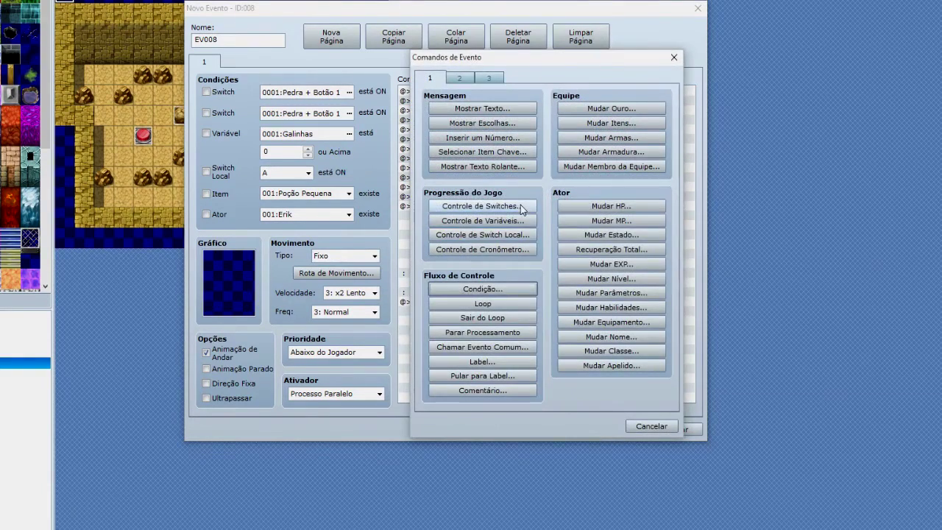
click(482, 208)
click(619, 215)
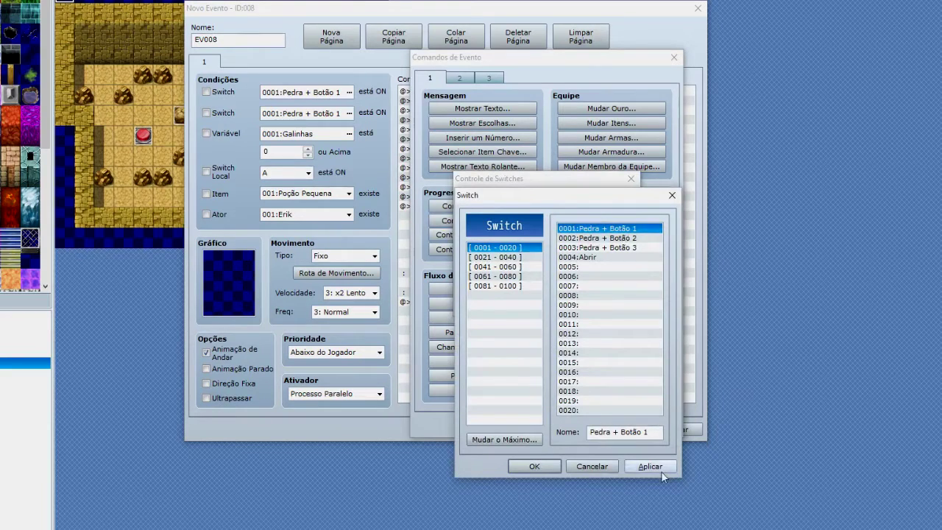
click(536, 467)
click(548, 302)
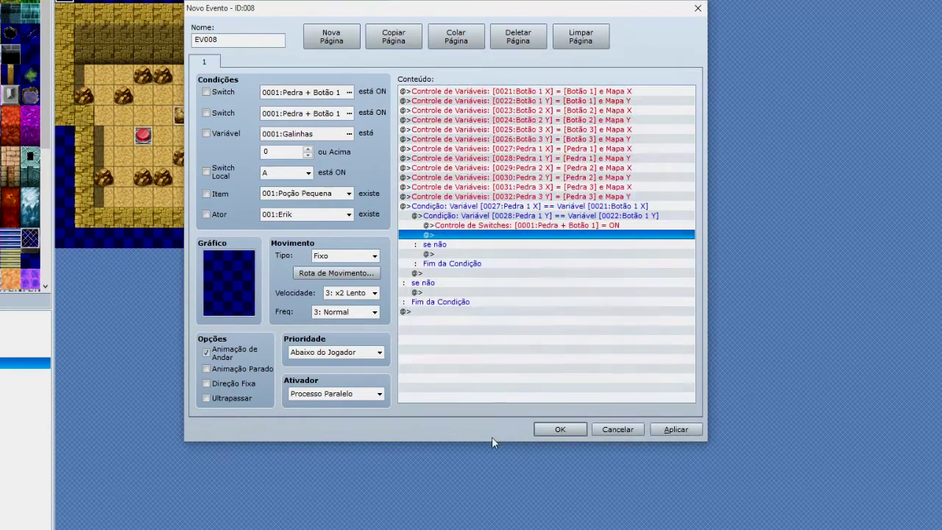
Step: Copy the Pedra + Botão 1 switch command into both the inner and outer "se não" branches, set to OFF
click(563, 226)
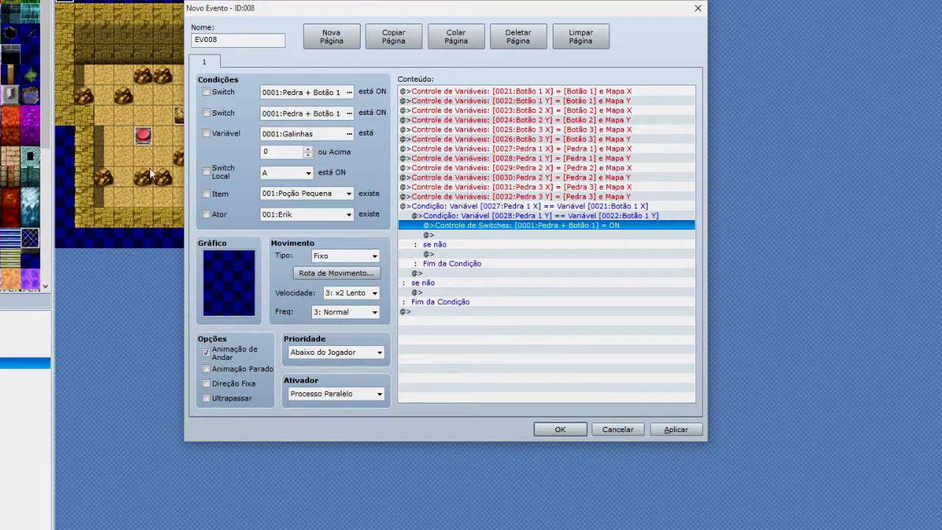
click(543, 254)
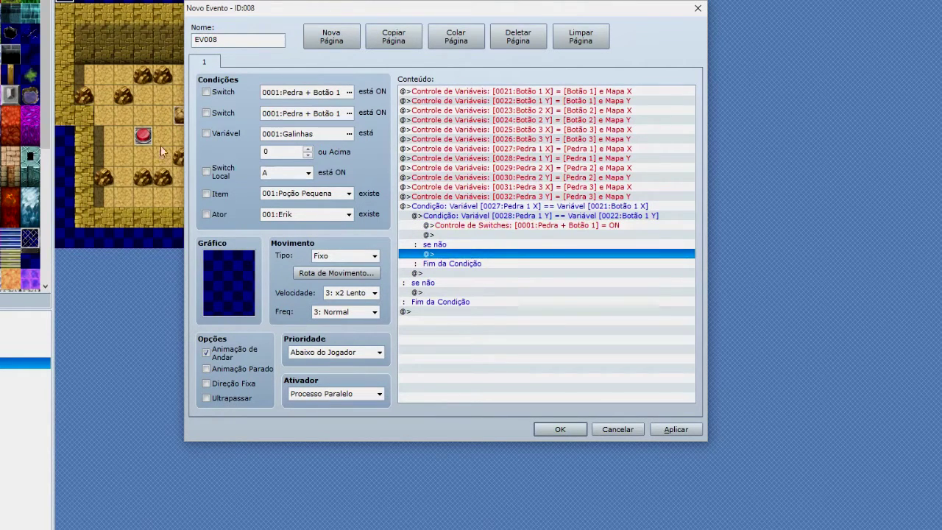
key(ctrl+v)
double_click(589, 255)
click(515, 274)
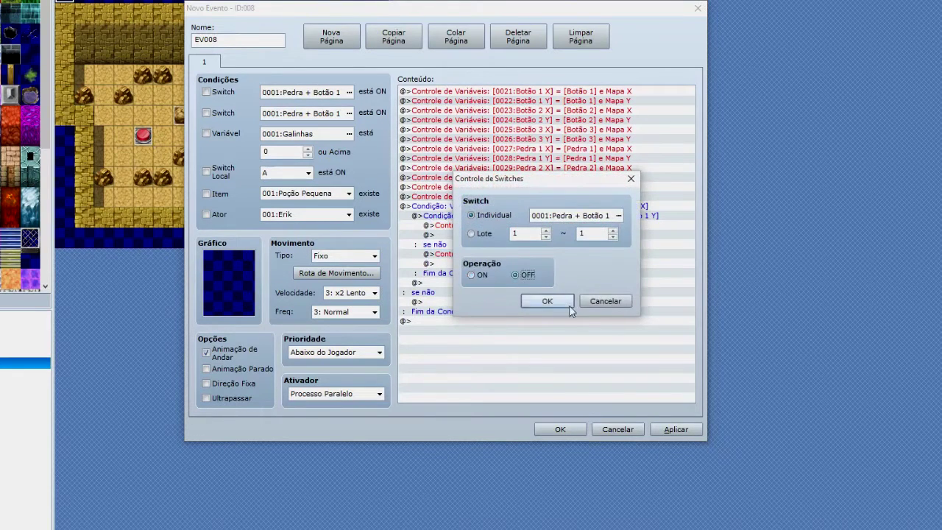
click(568, 305)
click(492, 302)
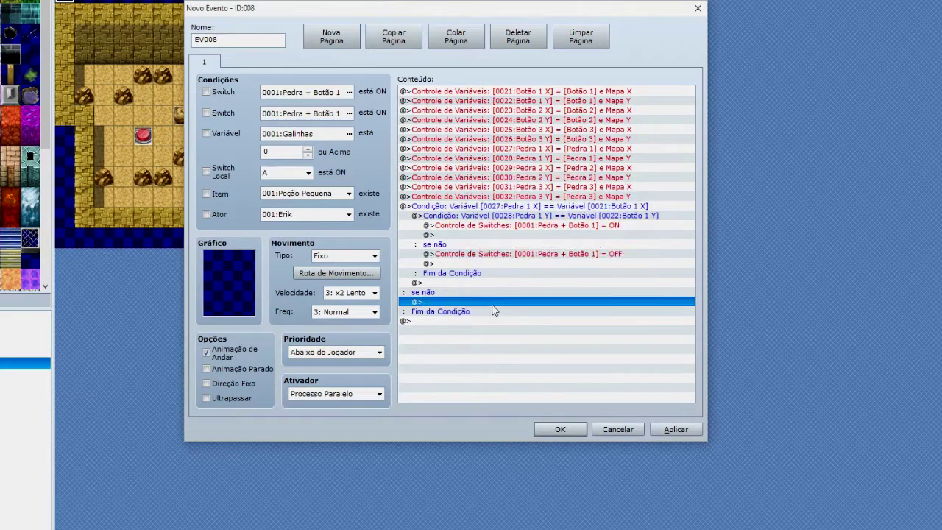
key(ctrl+v)
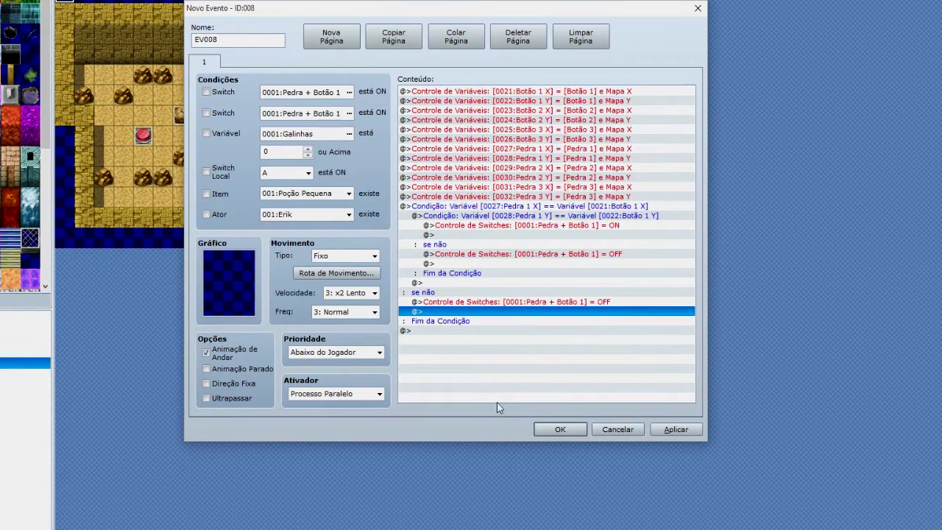
Step: Duplicate the whole Pedra 1 and Botão 1 condition block below the original
click(527, 207)
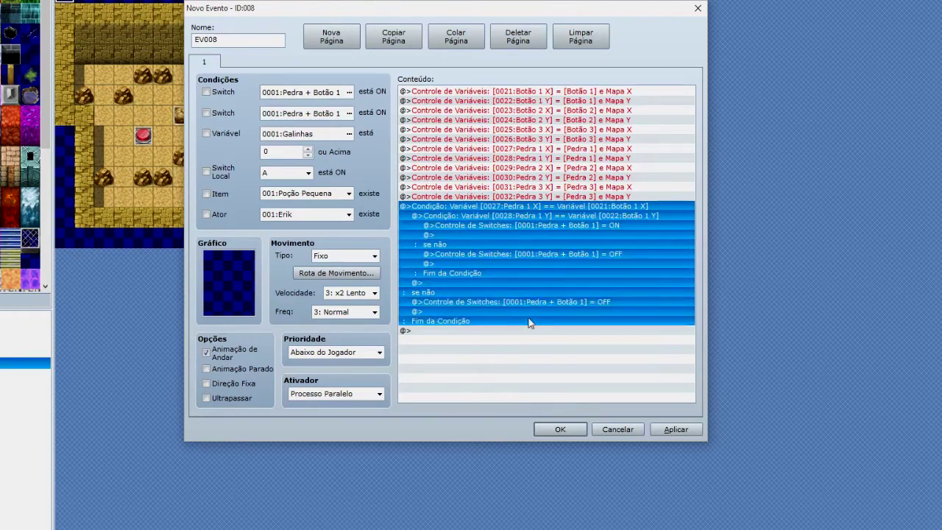
click(462, 331)
key(ctrl+v)
Step: Change the copied outer condition to compare 0029:Pedra 2 X with 0023:Botão 2 X
click(525, 274)
double_click(522, 275)
click(577, 194)
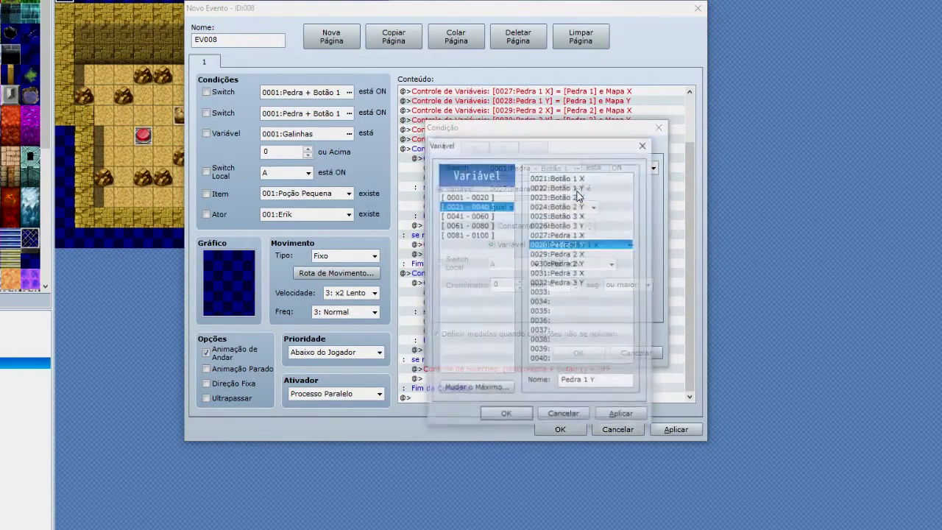
click(581, 254)
click(505, 415)
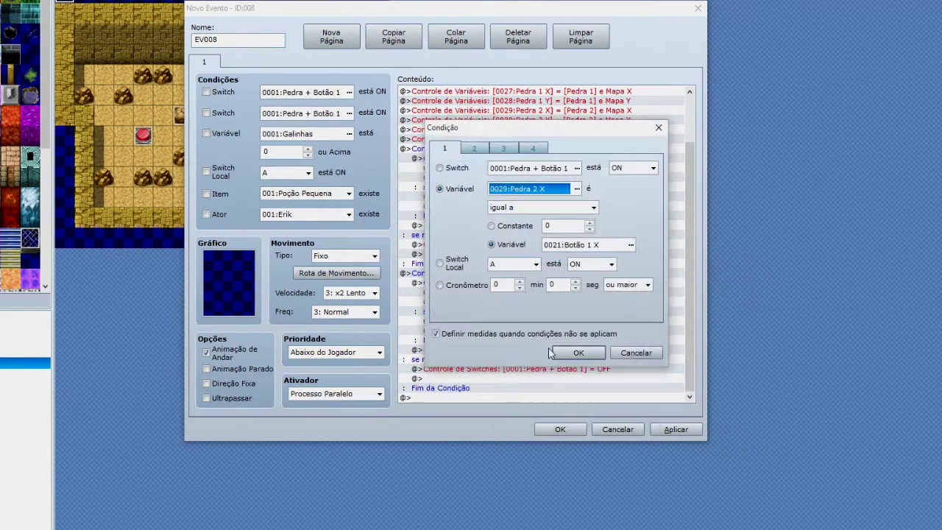
click(630, 244)
click(582, 200)
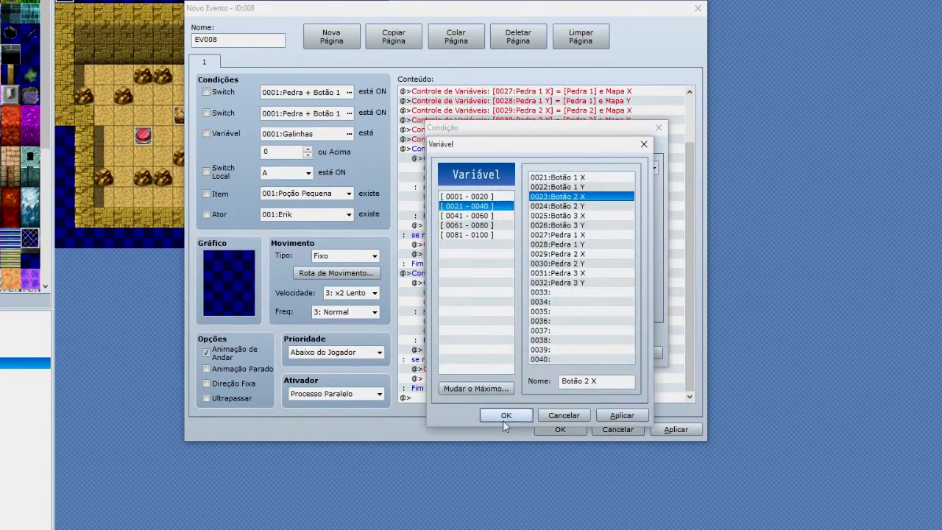
click(506, 415)
click(566, 352)
Step: Change the nested condition in the copied block to compare 0030:Pedra 2 Y with 0024:Botão 2 Y
double_click(530, 284)
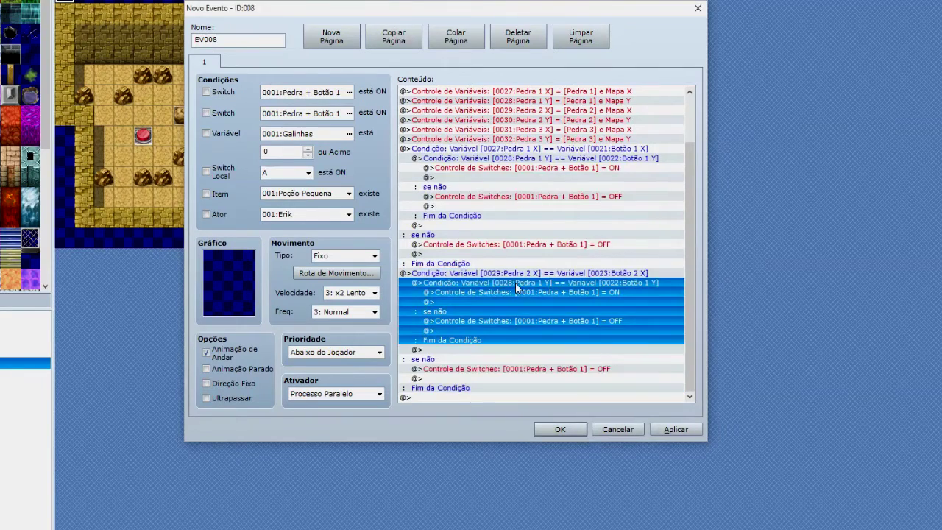
click(576, 189)
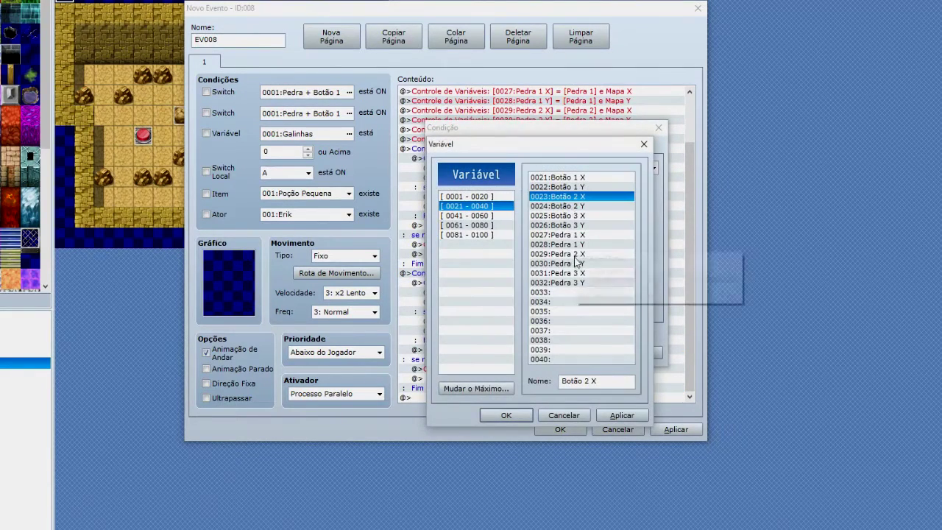
click(580, 263)
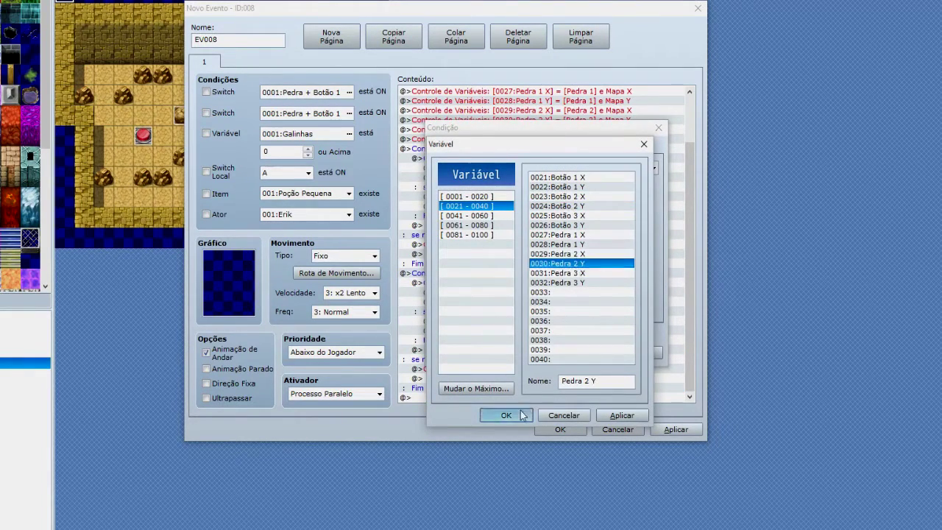
click(506, 416)
click(631, 245)
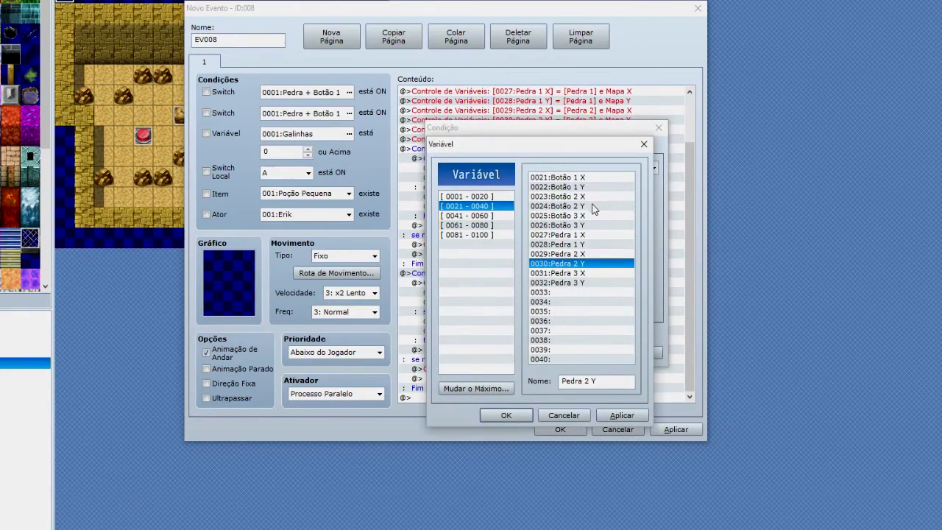
click(581, 206)
click(506, 415)
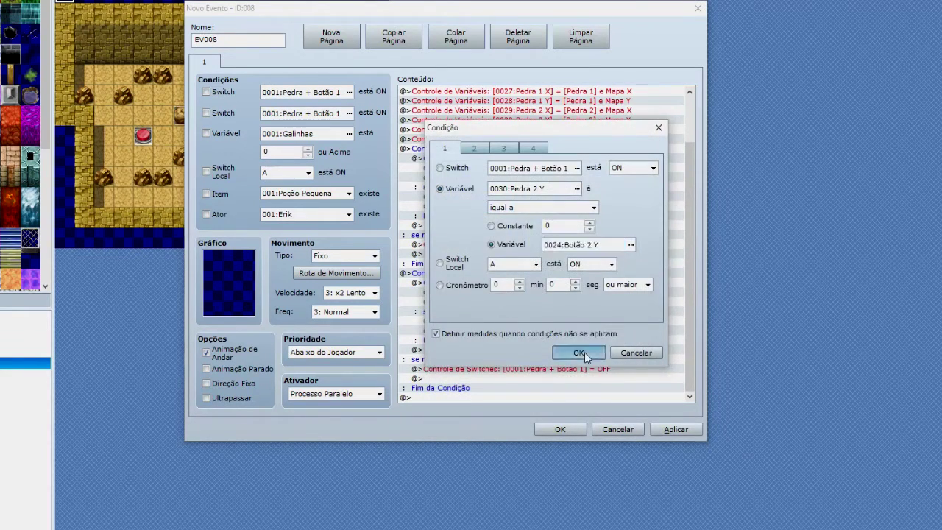
click(579, 353)
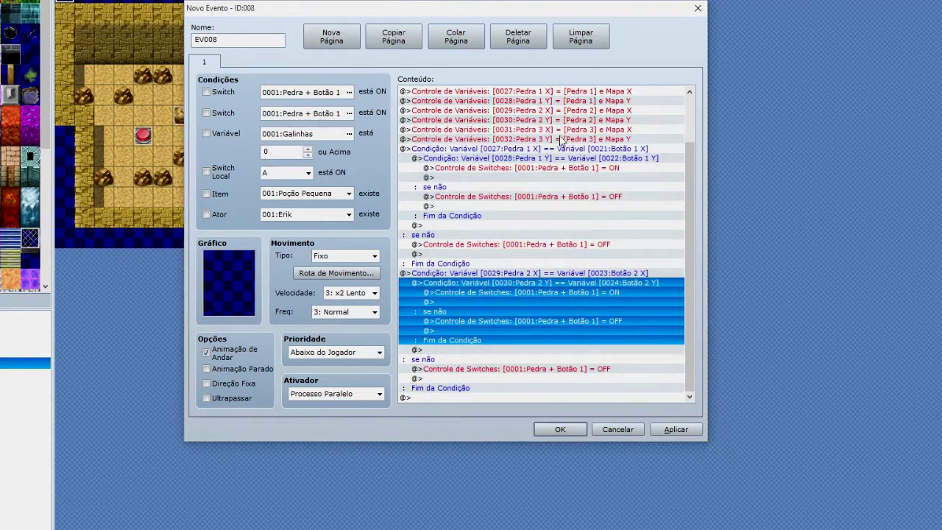
Step: Switch the ON and OFF commands inside the nested Pedra 2 Y condition to 0002:Pedra + Botão 2
double_click(545, 294)
click(622, 215)
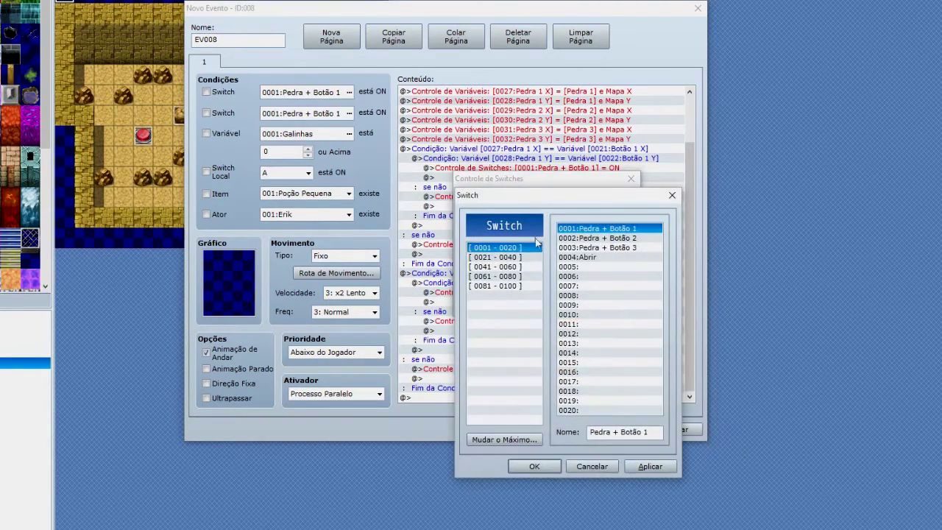
click(597, 238)
click(534, 466)
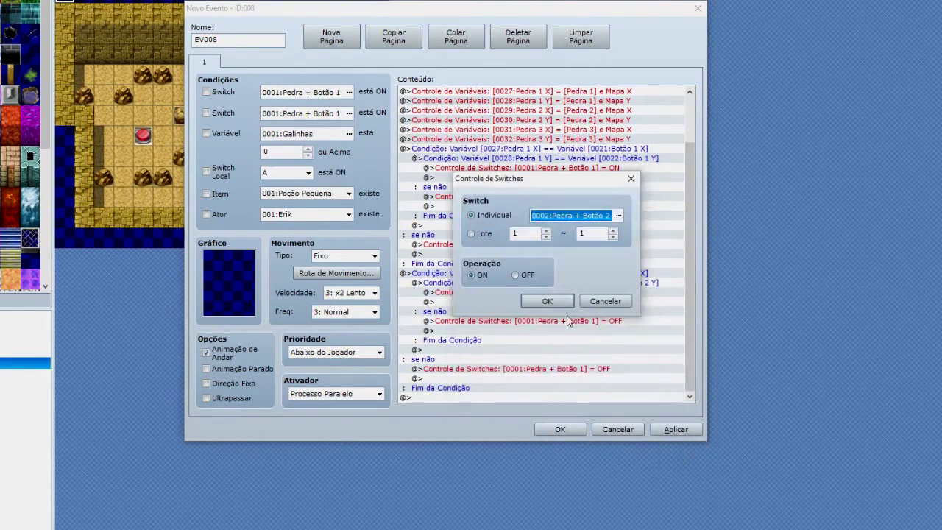
click(567, 324)
double_click(566, 323)
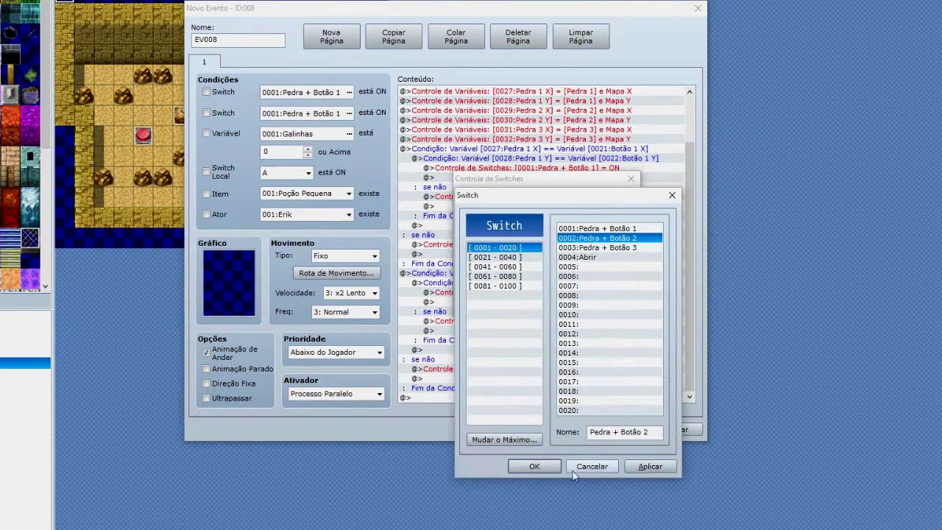
click(534, 466)
click(554, 273)
click(551, 301)
Step: Replace the switch command in the Pedra 2 block's outer "se não" branch with a copy of 0002:Pedra + Botão 2 = OFF
key(ctrl+c)
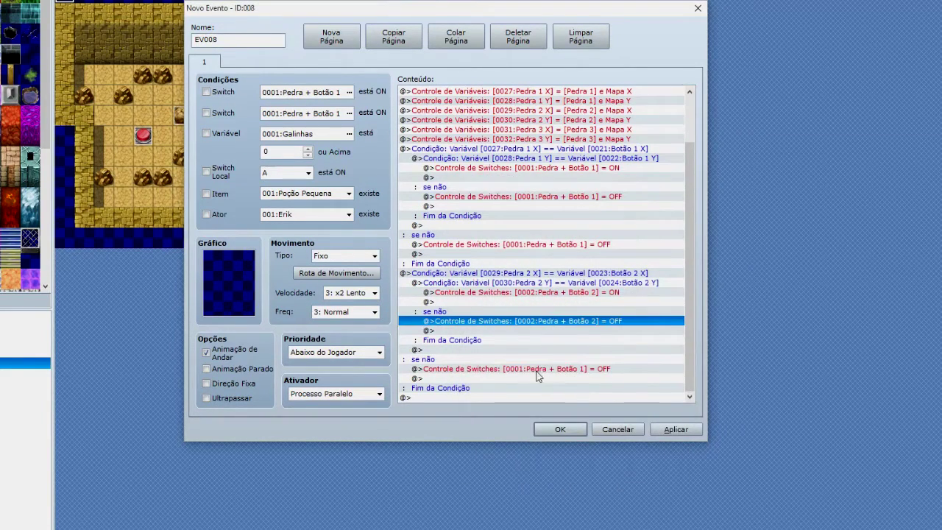
click(538, 372)
key(ctrl+v)
key(Delete)
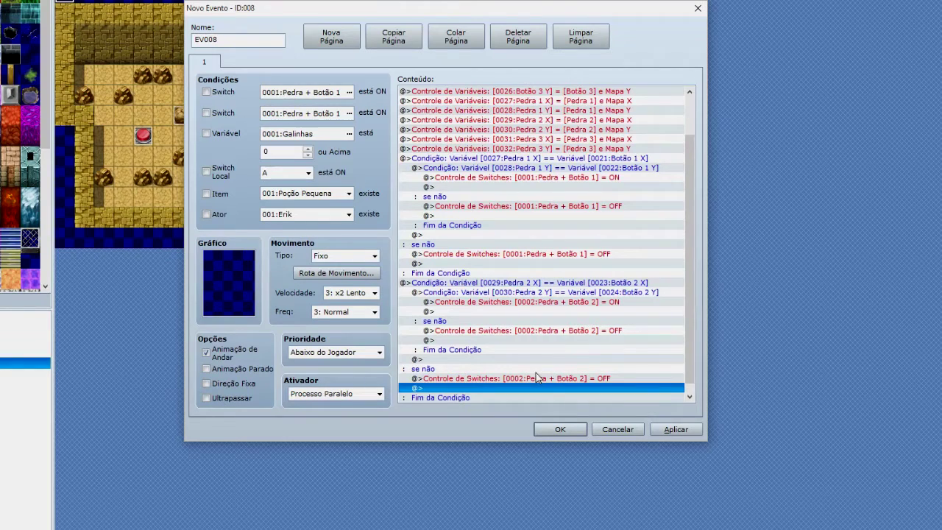
Step: Duplicate the whole Pedra 2 and Botão 2 condition block at the end of the event contents
scroll(572, 350, down, 1)
click(527, 273)
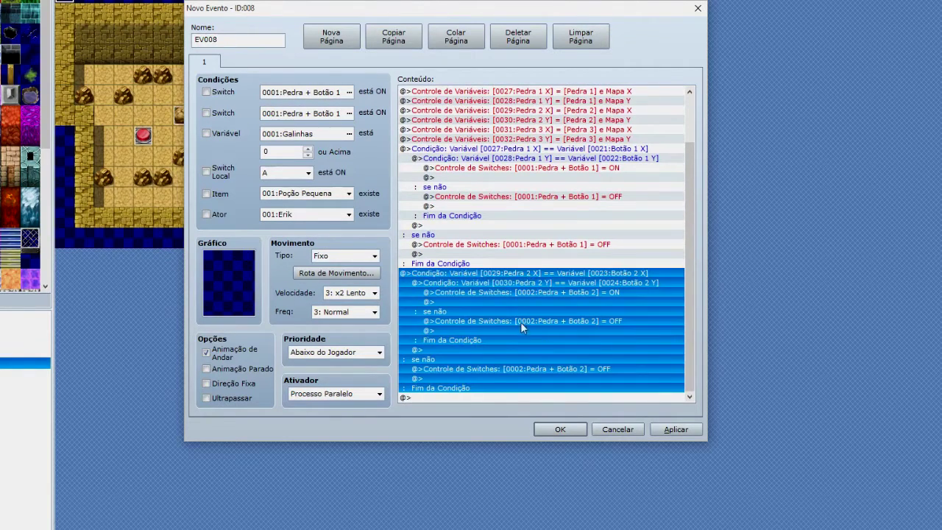
click(463, 398)
key(ctrl+v)
Step: Change the outer condition of the newest block to compare 0031:Pedra 3 X with 0025:Botão 3 X
double_click(527, 276)
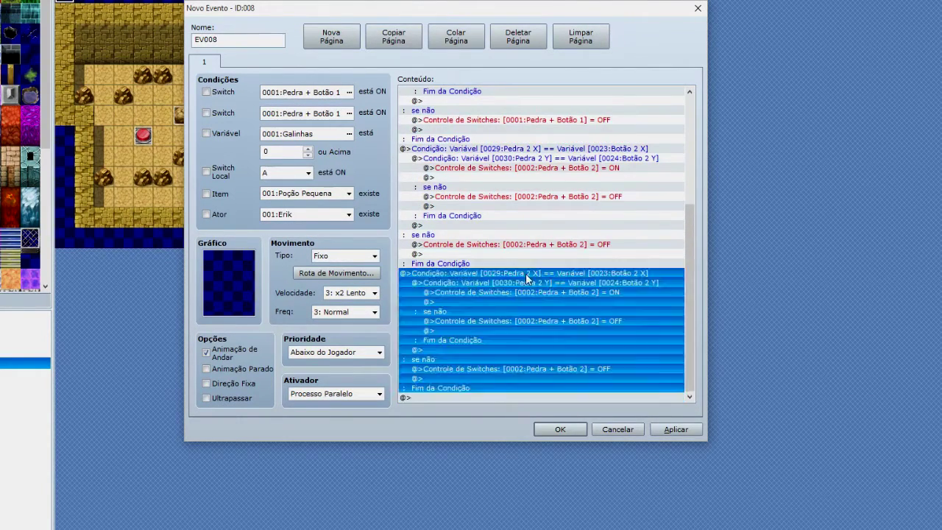
click(582, 188)
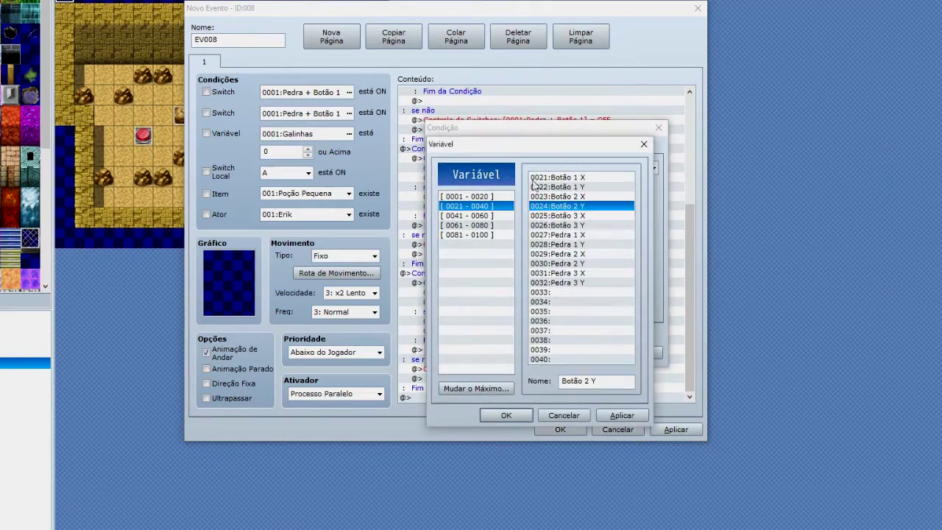
click(593, 215)
click(566, 413)
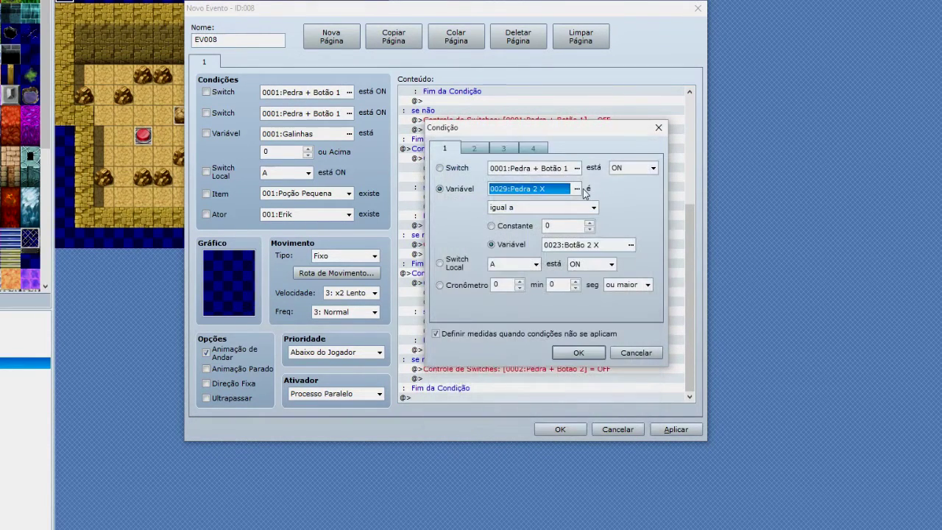
click(580, 189)
click(578, 273)
click(506, 415)
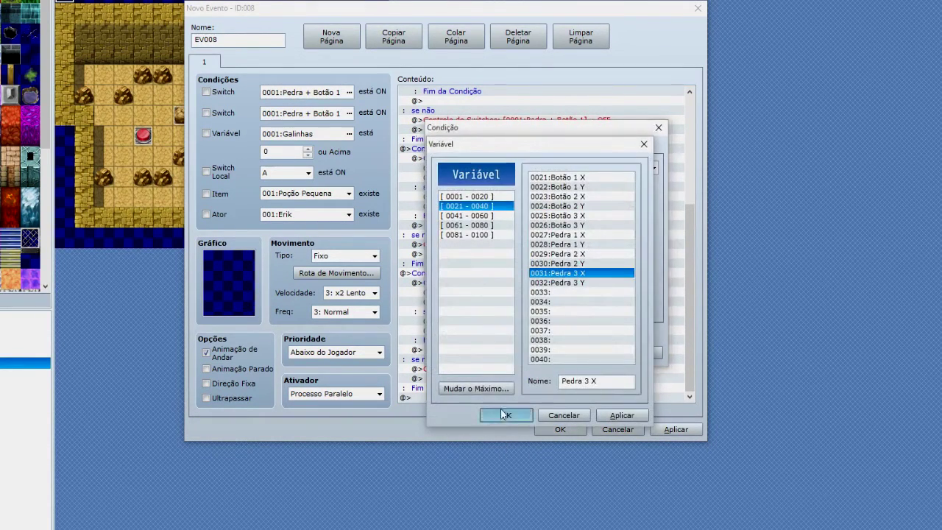
click(629, 248)
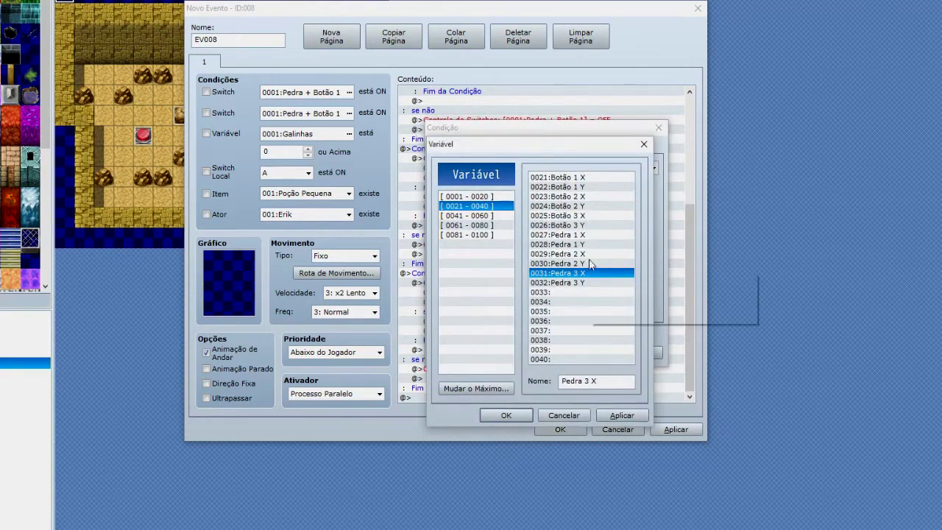
click(589, 216)
click(506, 415)
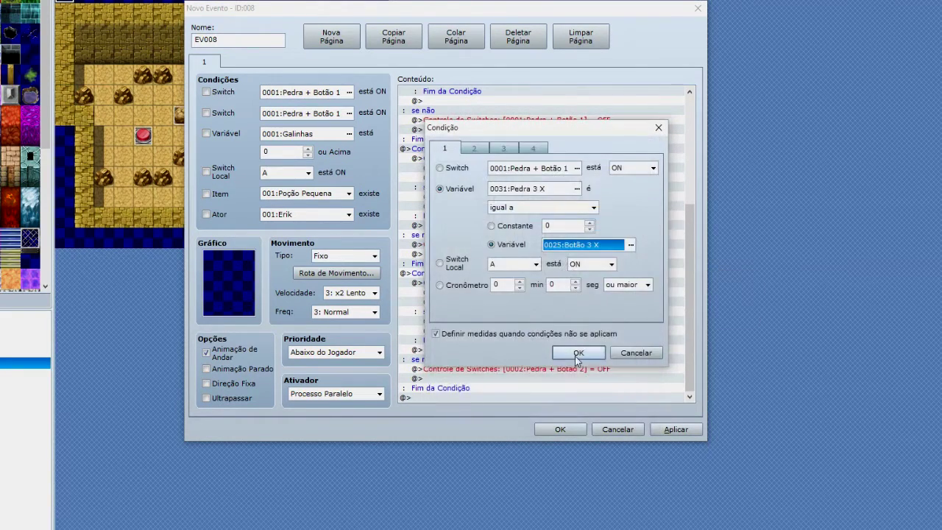
click(578, 353)
Step: Change the nested condition of the newest block to compare 0032:Pedra 3 Y with 0026:Botão 3 Y
double_click(549, 285)
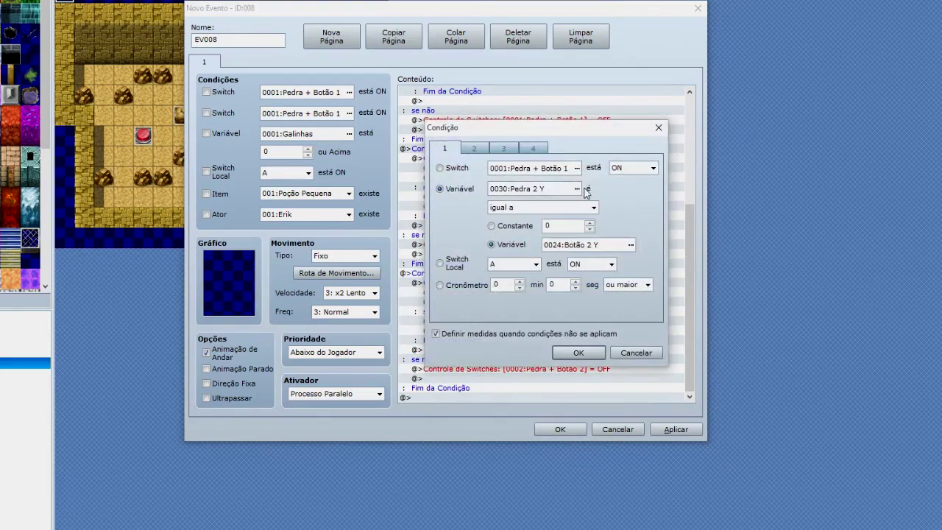
click(588, 186)
click(581, 226)
click(507, 415)
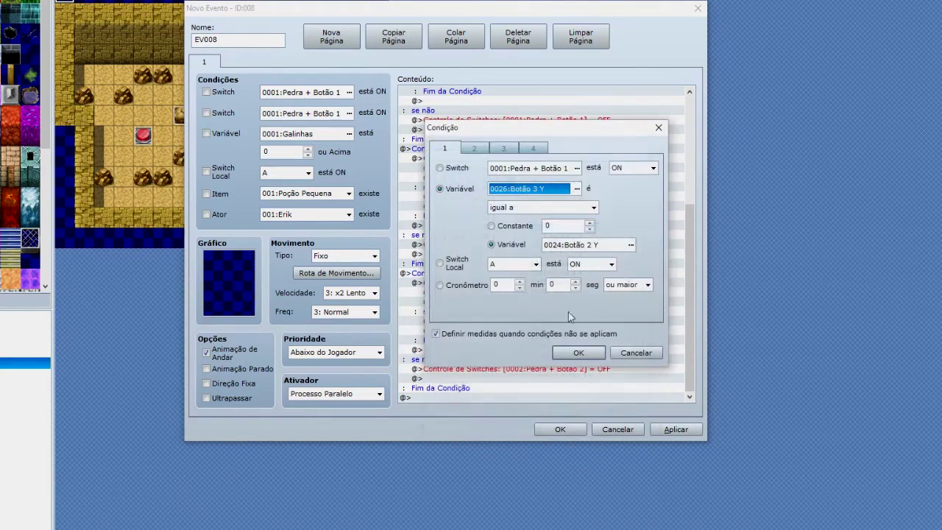
click(631, 245)
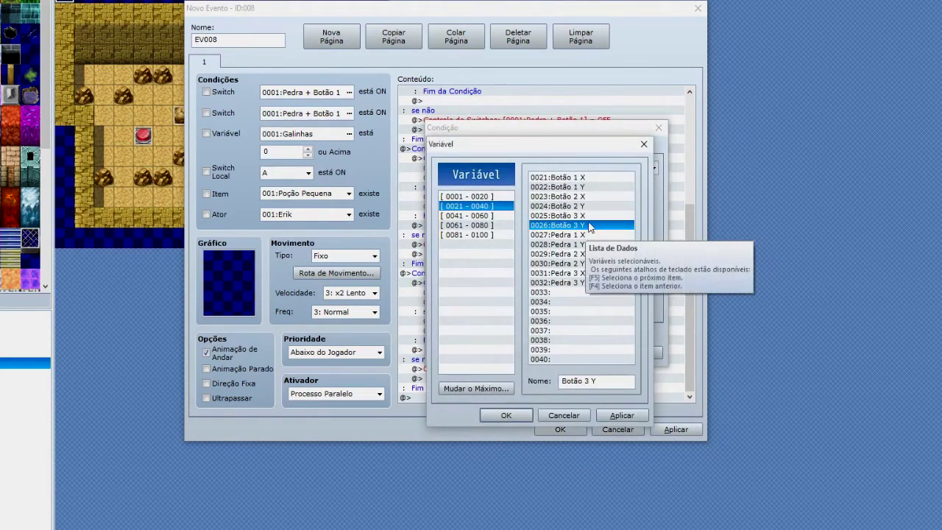
click(506, 415)
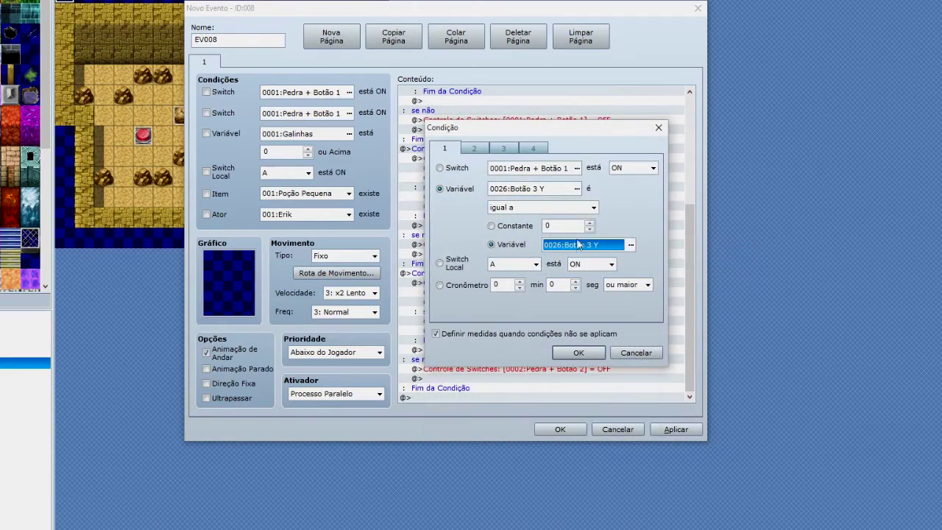
click(577, 188)
click(577, 281)
click(505, 415)
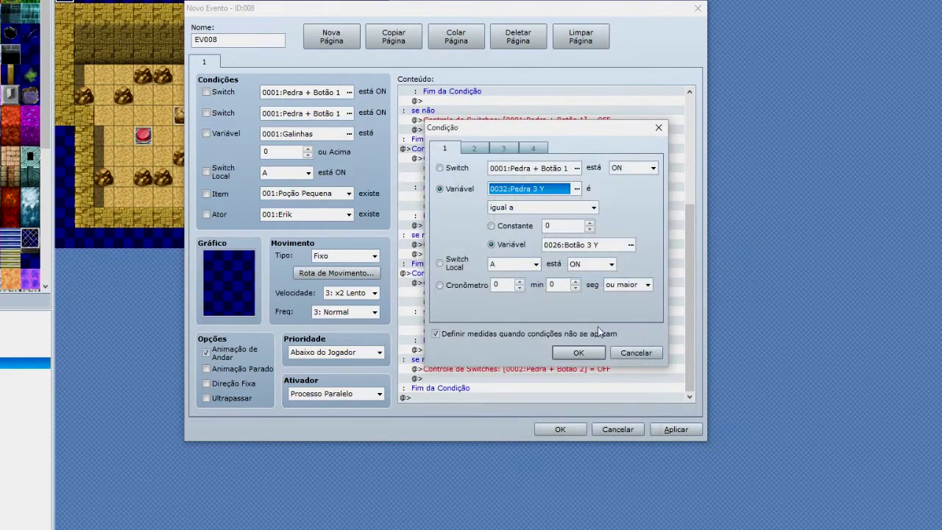
click(579, 353)
Step: Make the ON command inside the nested Pedra 3 Y condition control switch 0003:Pedra + Botão 3
click(438, 276)
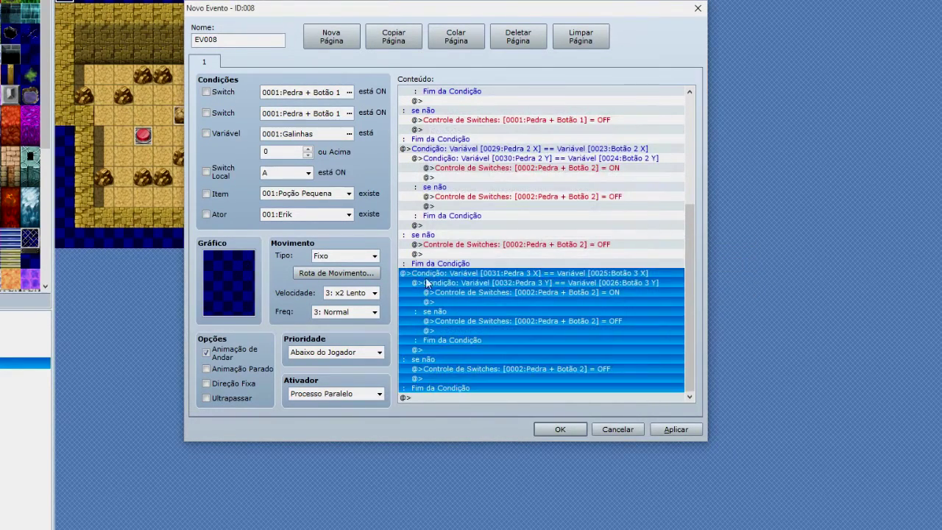
click(559, 282)
double_click(591, 292)
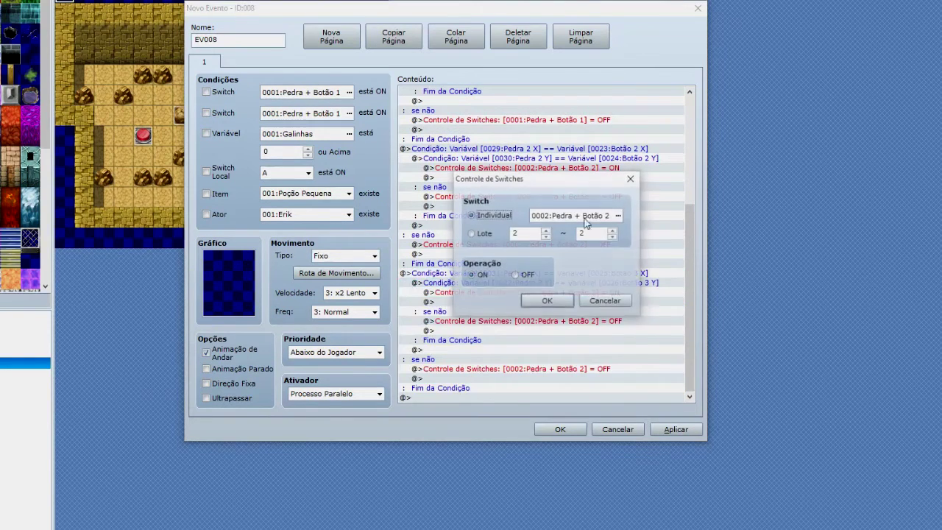
click(628, 221)
click(602, 249)
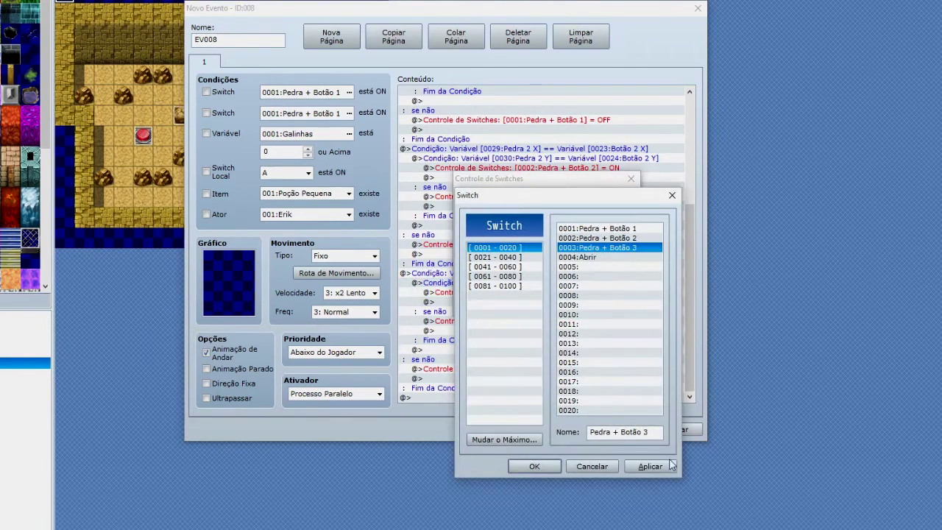
click(534, 465)
click(548, 301)
Step: Make the OFF command in the nested Pedra 3 Y condition's "se não" branch control switch 0003:Pedra + Botão 3
double_click(567, 321)
click(618, 215)
click(602, 248)
click(534, 464)
click(547, 301)
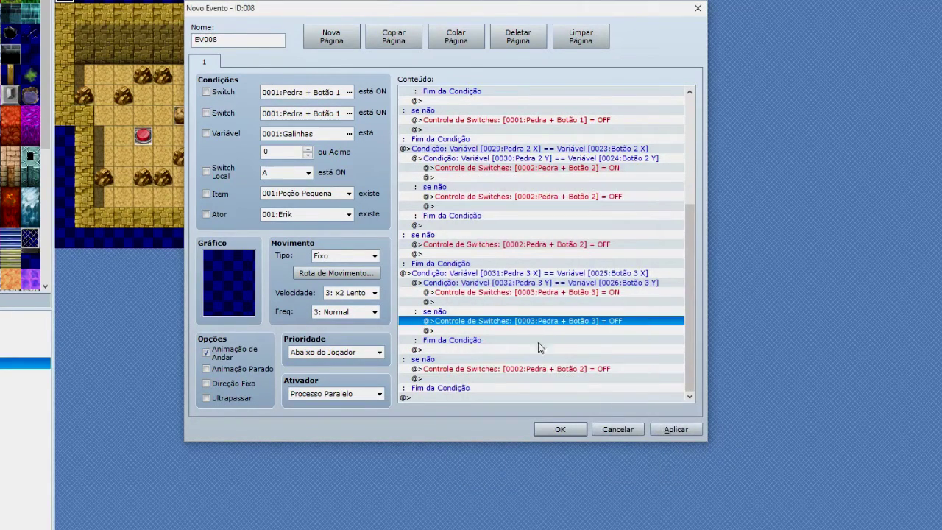
Step: Replace the switch command in the Pedra 3 block's outer "se não" branch with 0003:Pedra + Botão 3 = OFF
click(535, 369)
key(ctrl+v)
key(Delete)
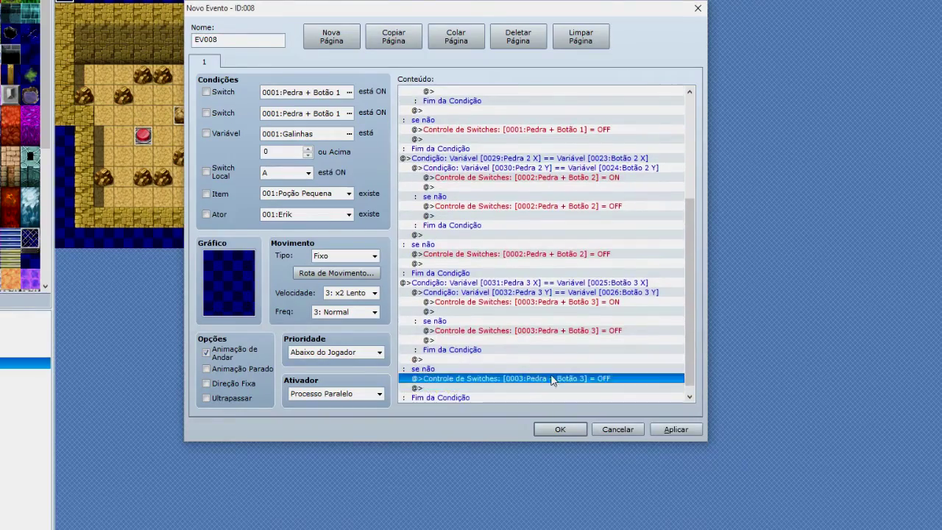
Step: Review the event's full command list, checking the coordinate variables and the three rock and button condition blocks
scroll(552, 379, up, 6)
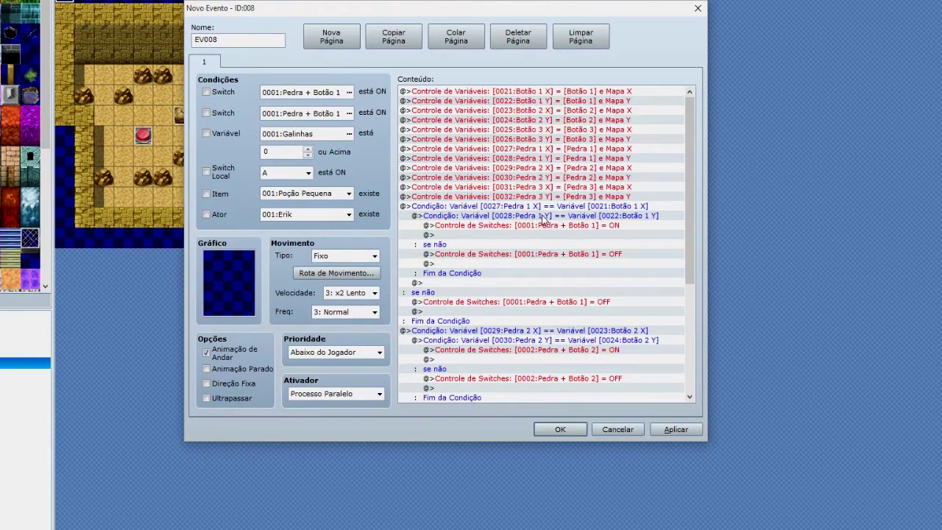
scroll(598, 280, down, 6)
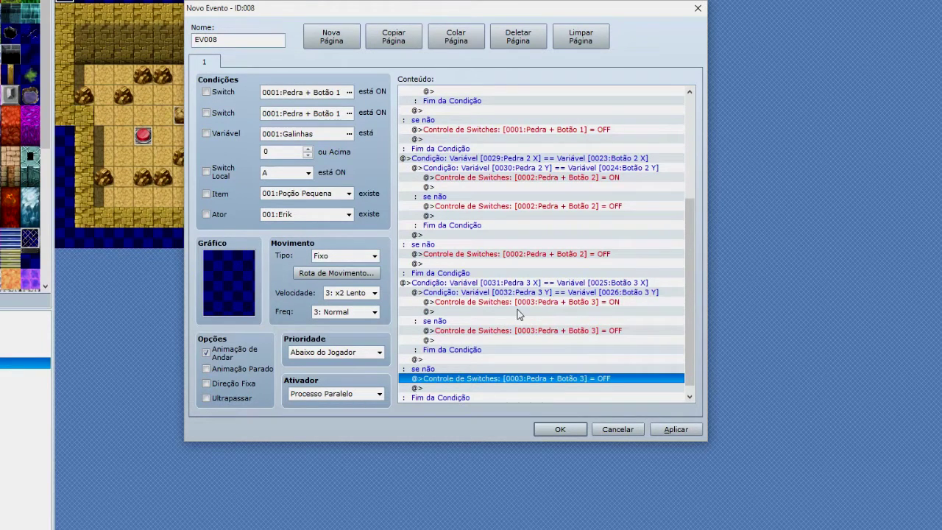
scroll(547, 285, down, 1)
scroll(564, 326, up, 6)
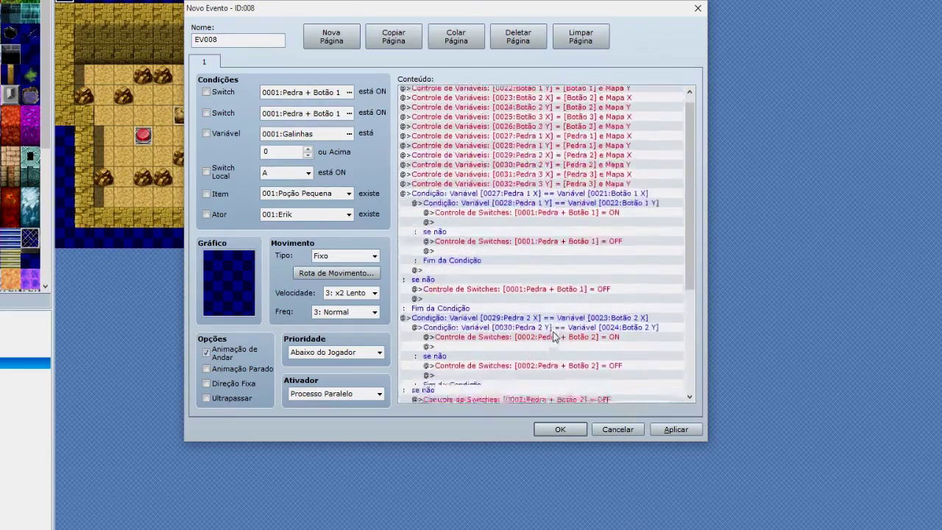
scroll(550, 190, down, 6)
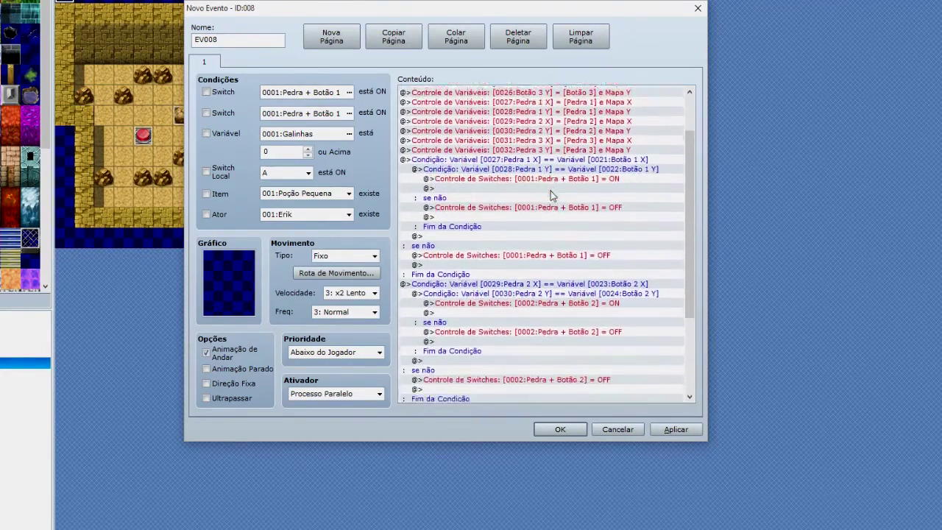
scroll(482, 234, up, 6)
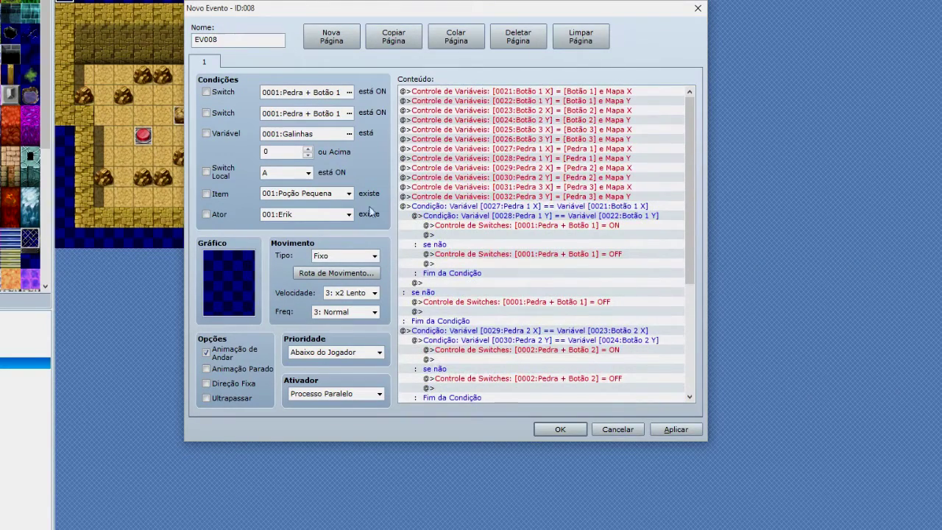
scroll(559, 243, down, 6)
scroll(625, 272, up, 6)
scroll(486, 251, down, 6)
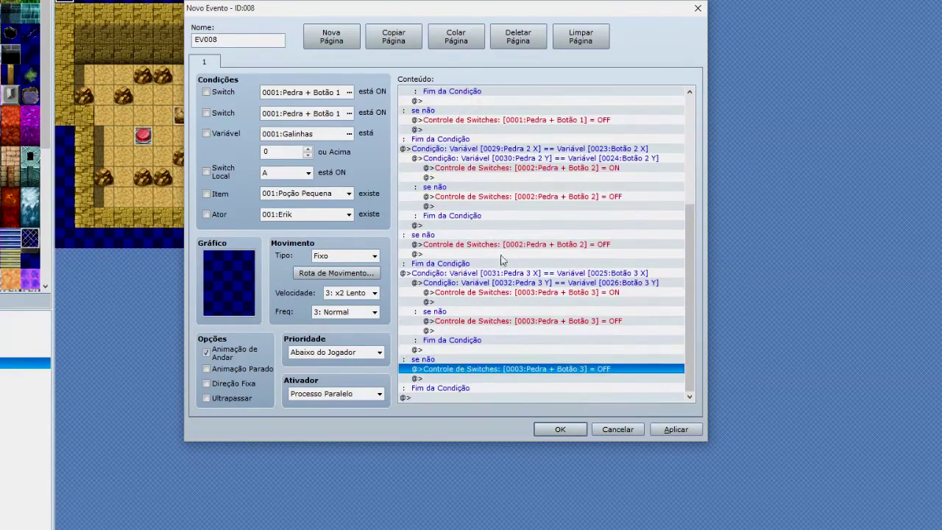
Step: Apply the changes to event EV008 and close its editor
click(674, 430)
click(559, 433)
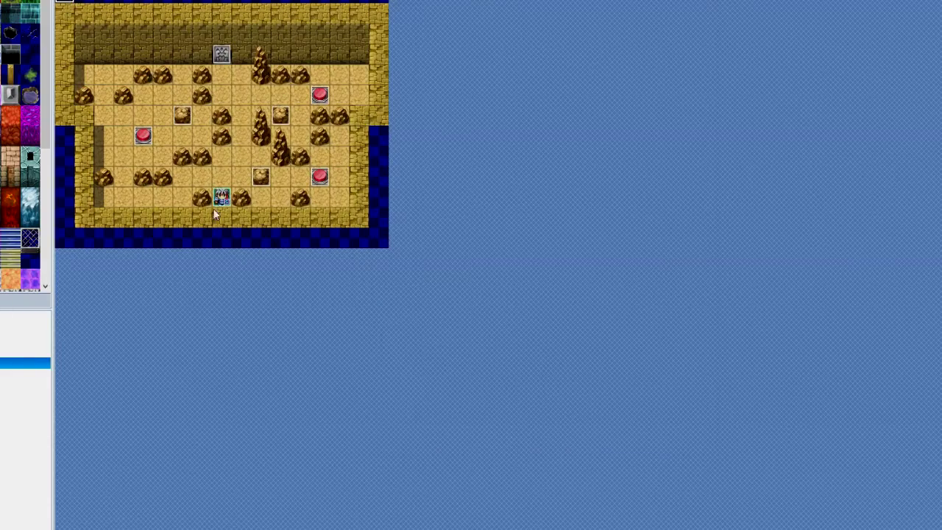
Step: Duplicate event Botão 1's page as page 2 and require switch 0001:Pedra + Botão 1 to be ON there
double_click(143, 136)
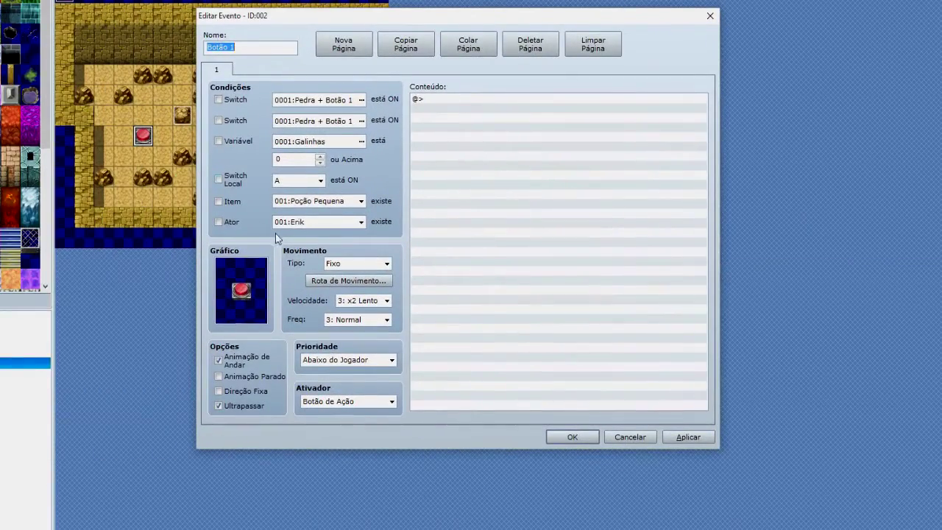
click(429, 46)
click(463, 49)
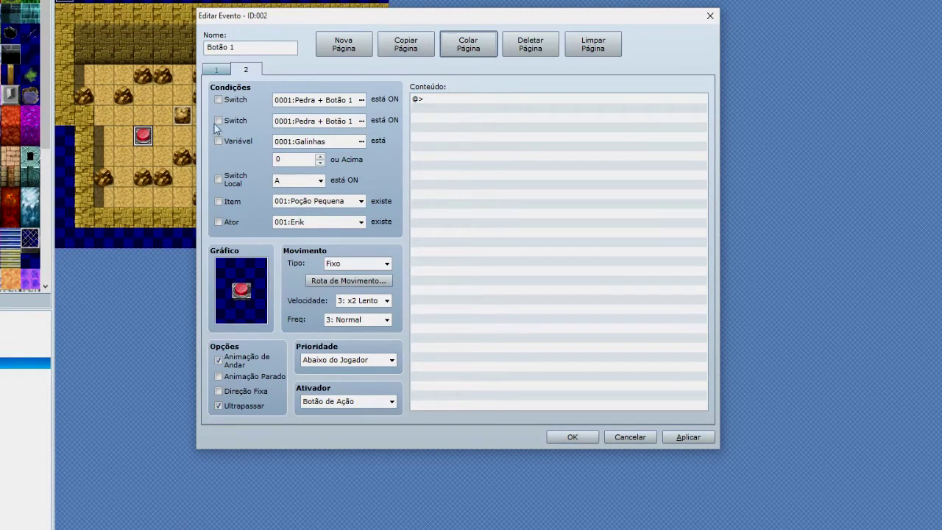
click(219, 99)
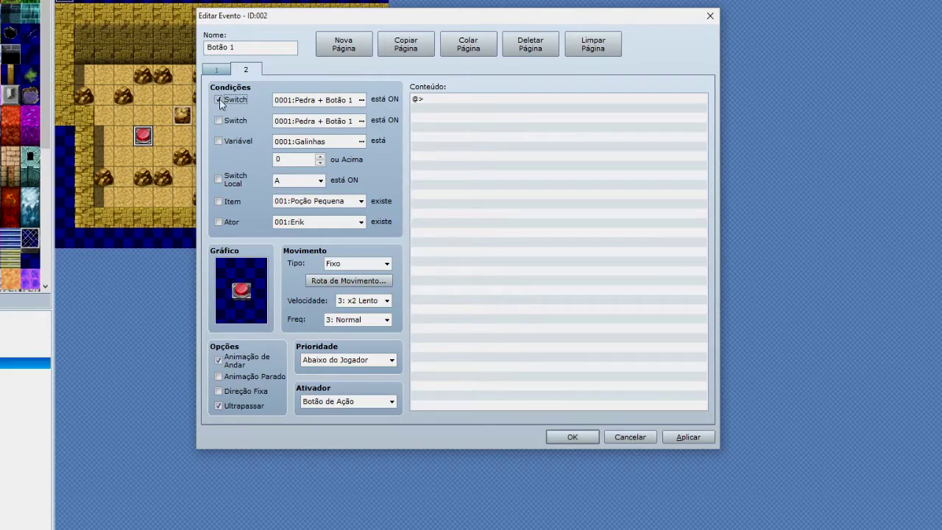
Step: Set page 2 of Botão 1 to the fully pressed red button graphic from !Switch1 and save the event
double_click(249, 291)
click(370, 234)
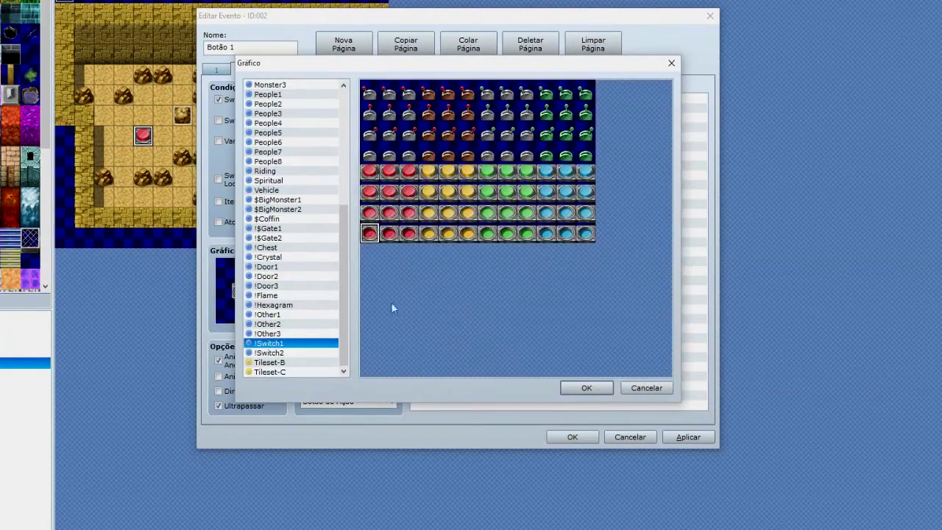
click(581, 389)
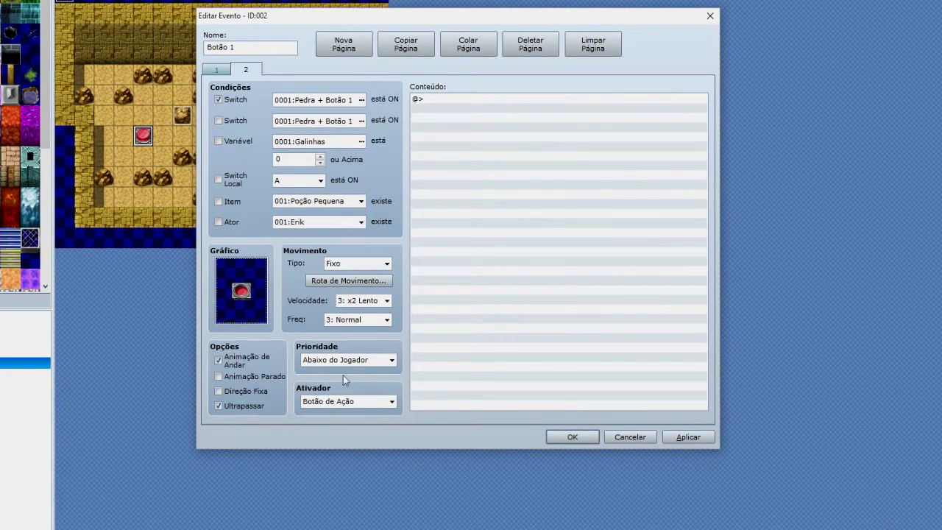
click(220, 70)
click(245, 70)
click(688, 437)
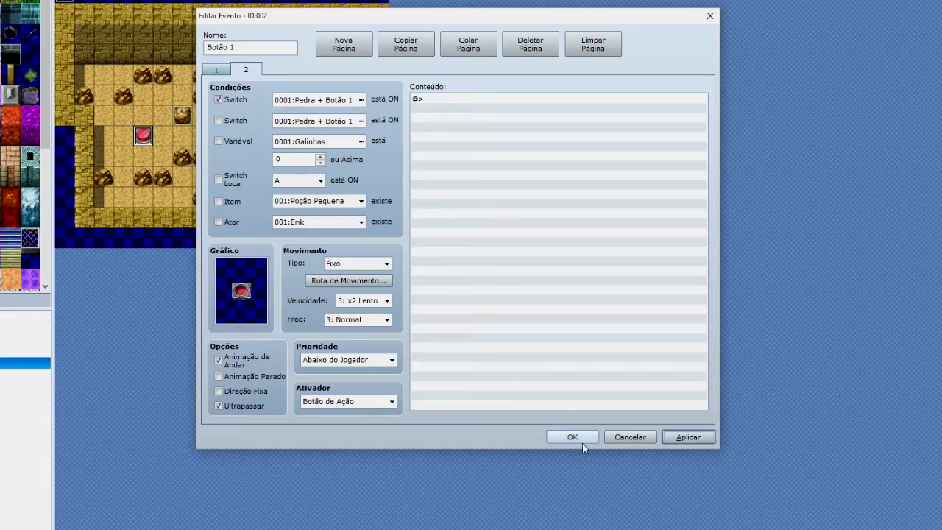
click(573, 437)
Step: Duplicate event Botão 2's page as page 2 and give it the fully pressed red button graphic from !Switch1
double_click(318, 172)
drag(103, 0, 427, 11)
click(473, 37)
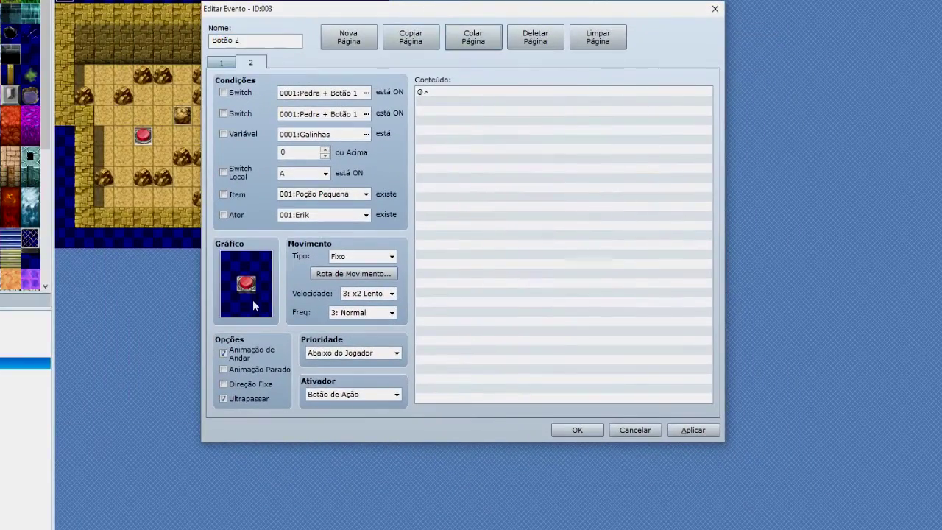
double_click(248, 296)
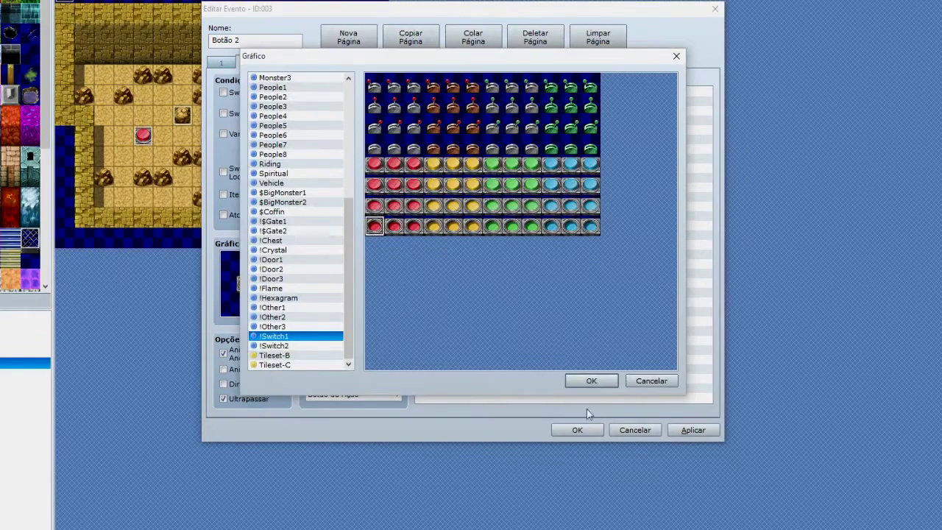
click(591, 380)
Step: Make page 2 of Botão 2 require switch 0002:Pedra + Botão 2 to be ON, and save the event
click(359, 96)
click(366, 68)
click(282, 297)
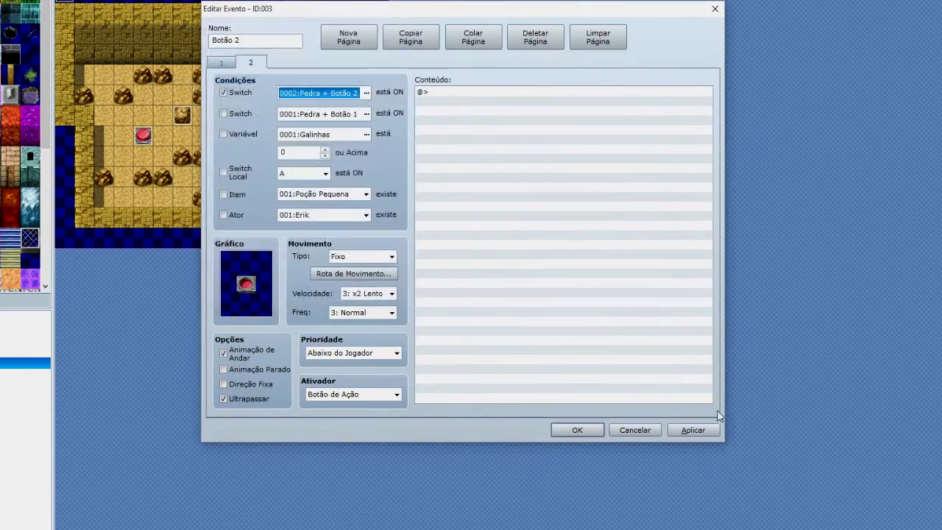
click(577, 430)
Step: Duplicate event Botão 3's page as page 2 and give it the fully pressed red button graphic from !Switch1
double_click(325, 102)
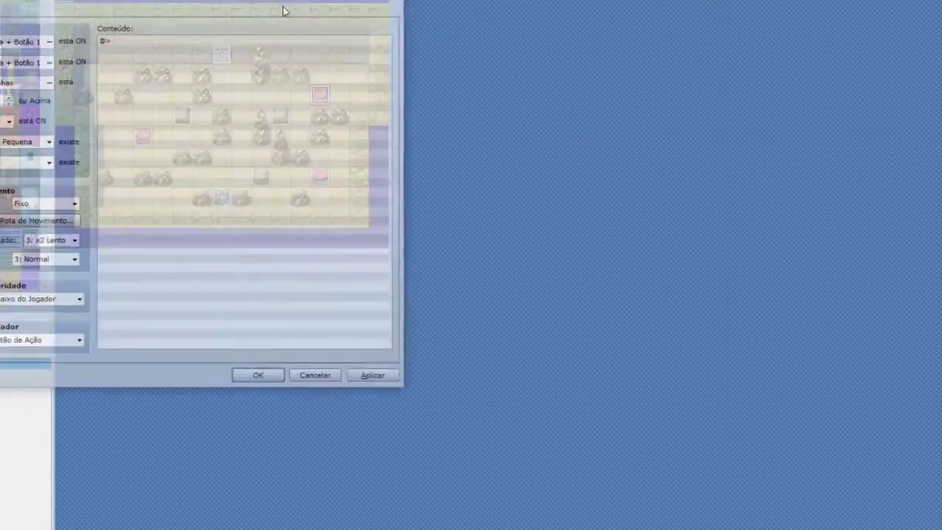
drag(259, 0, 557, 38)
click(388, 71)
click(450, 71)
double_click(223, 318)
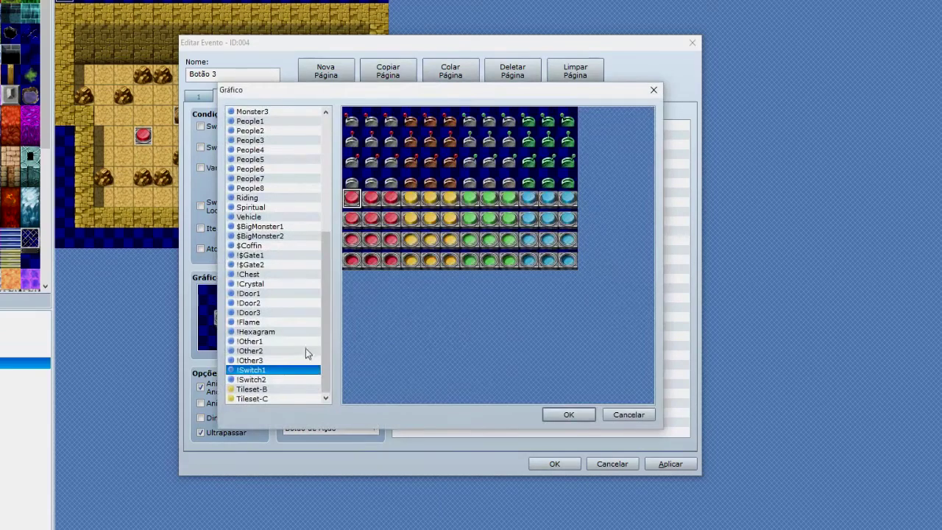
click(363, 261)
click(568, 414)
Step: Make page 2 of Botão 3 require switch 0003:Pedra + Botão 3 to be ON, and save the event
click(218, 126)
click(343, 127)
click(346, 111)
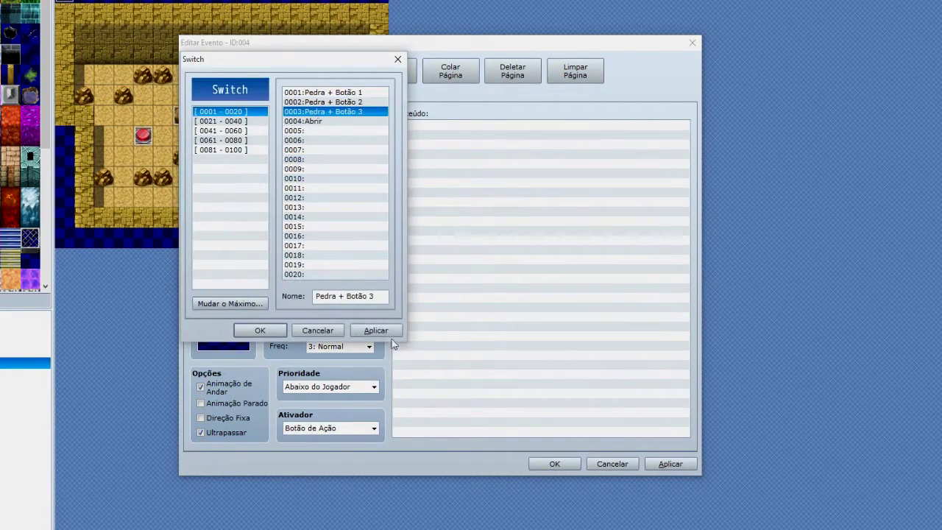
click(273, 337)
click(666, 463)
click(555, 464)
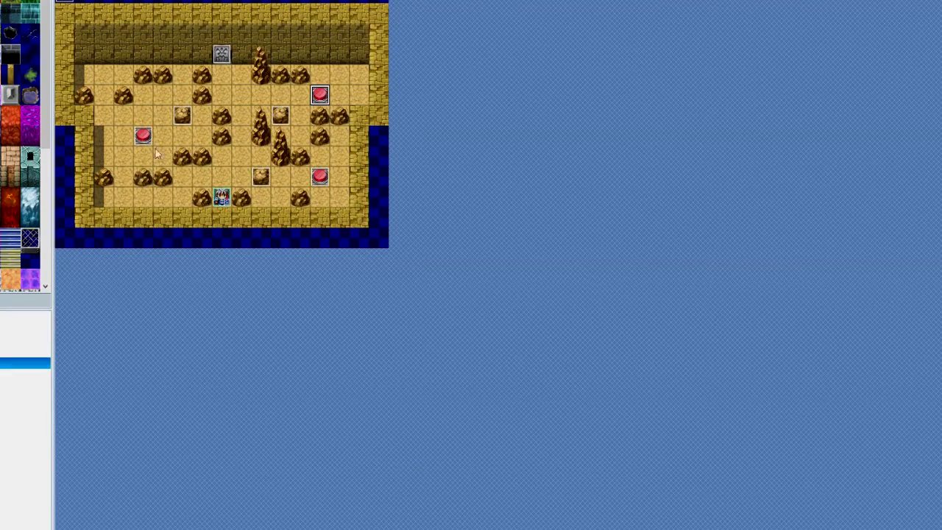
Step: Duplicate event Pedra 1's page as page 2 and require switch 0001:Pedra + Botão 1 to be ON there
double_click(184, 118)
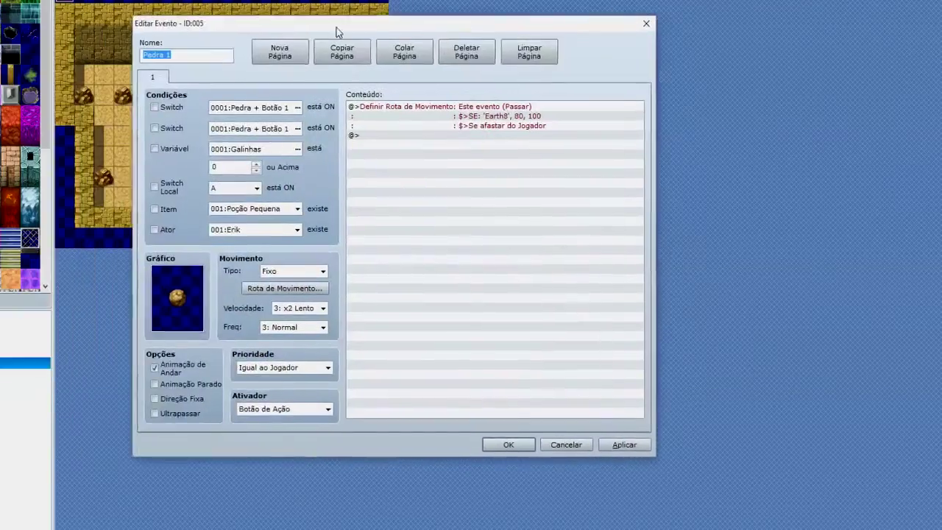
click(376, 48)
click(439, 49)
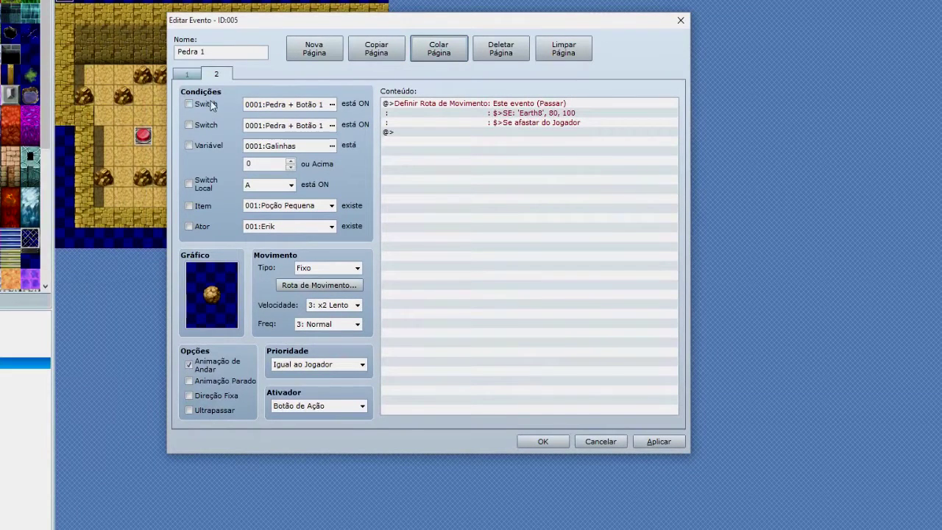
click(205, 109)
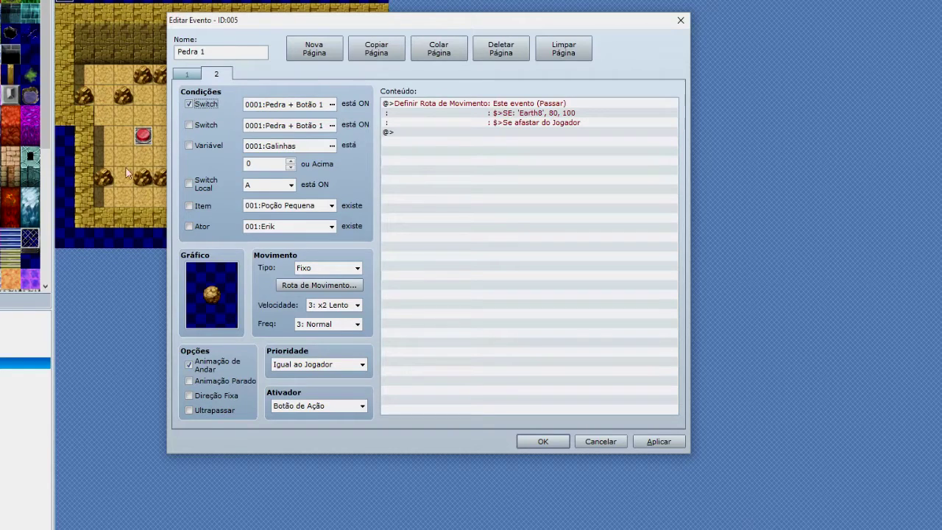
Step: Delete the move route command from page 2 of Pedra 1 and save the event
click(485, 122)
key(Delete)
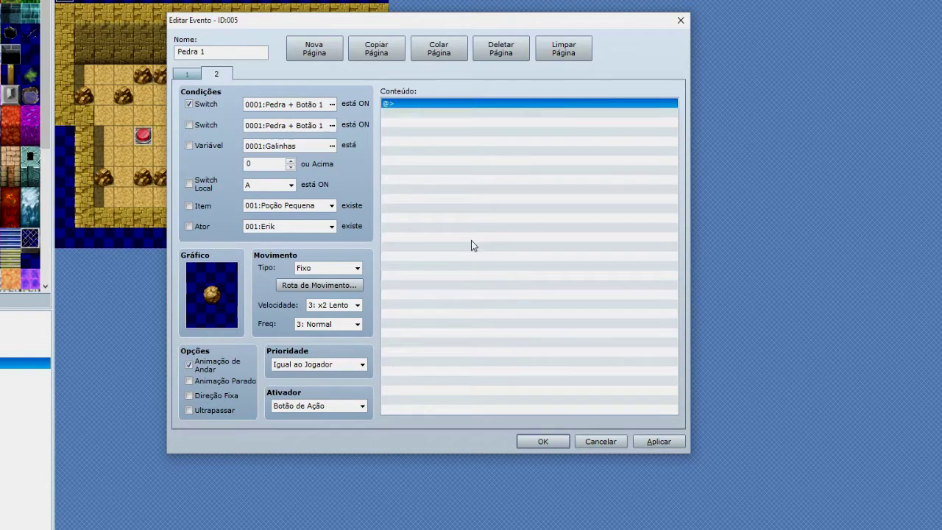
drag(319, 30, 348, 41)
click(687, 451)
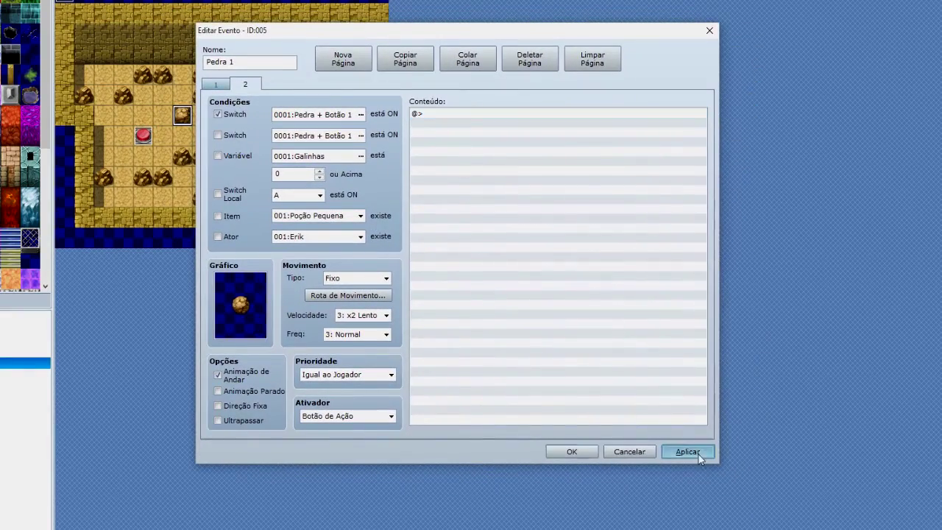
click(572, 451)
Step: Duplicate event Pedra 2's page as page 2 and require switch 0002:Pedra + Botão 2 to be ON there
double_click(267, 187)
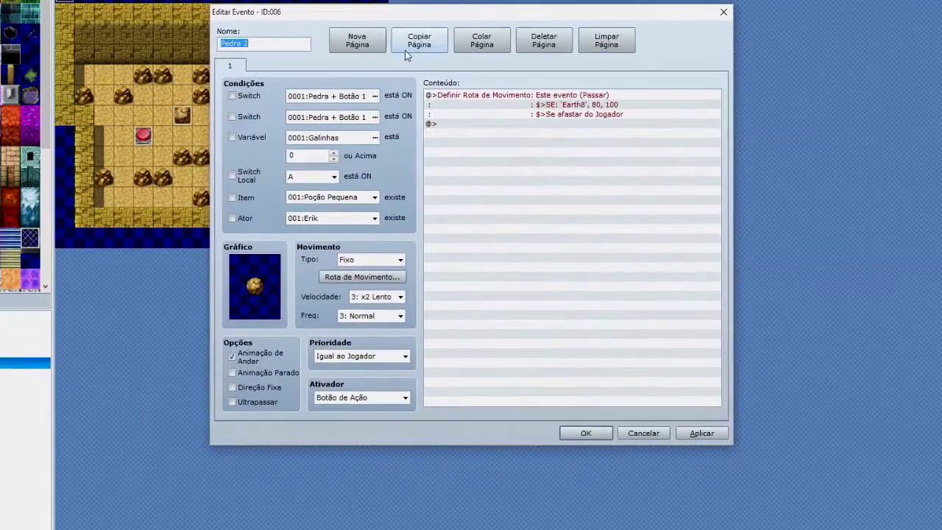
click(404, 50)
click(483, 41)
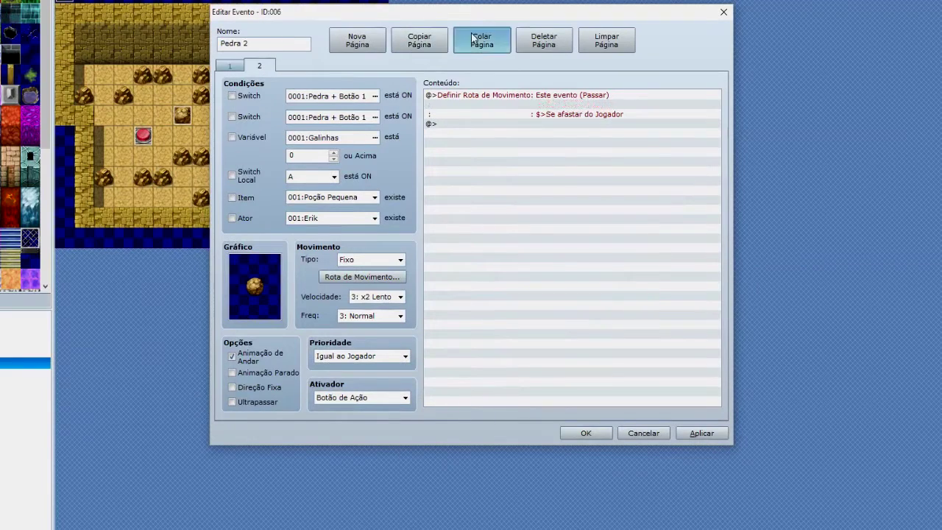
click(232, 96)
click(374, 96)
click(379, 72)
click(407, 299)
click(292, 299)
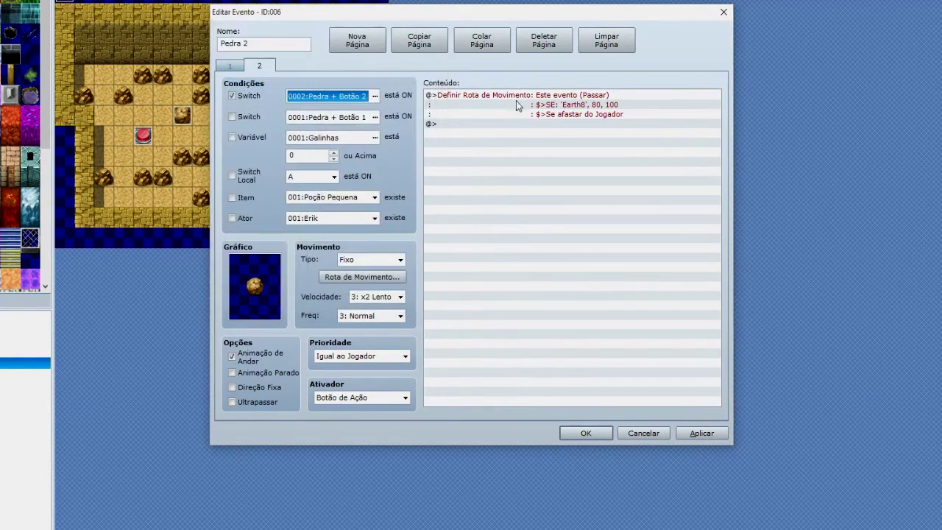
Step: Delete the move route command from page 2 of Pedra 2 and save the event
click(515, 97)
key(Delete)
click(597, 431)
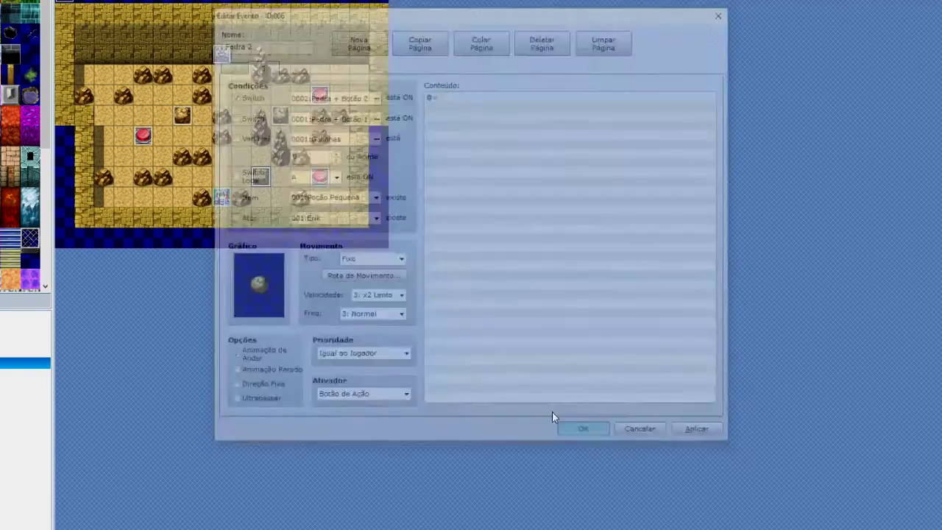
Step: Duplicate event Pedra 3's page as page 2 and require switch 0003:Pedra + Botão 3 to be ON there
double_click(291, 121)
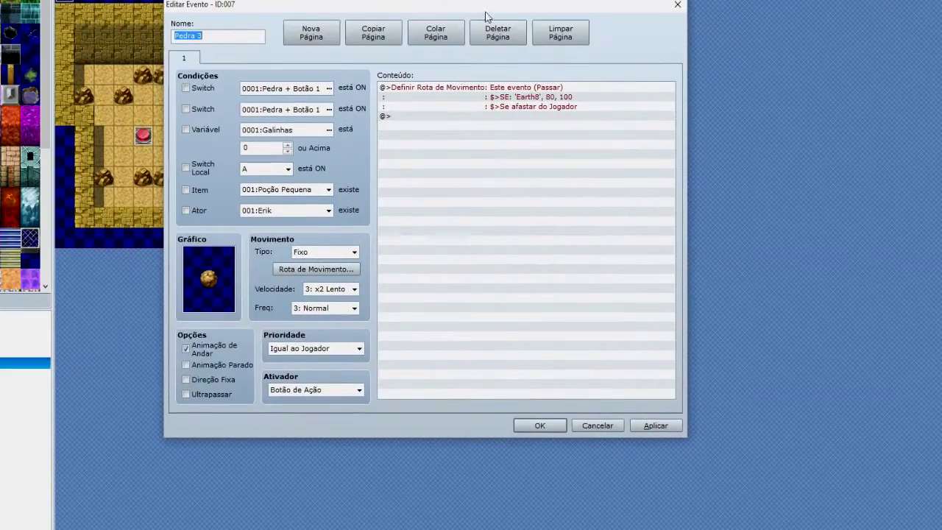
click(373, 33)
click(435, 33)
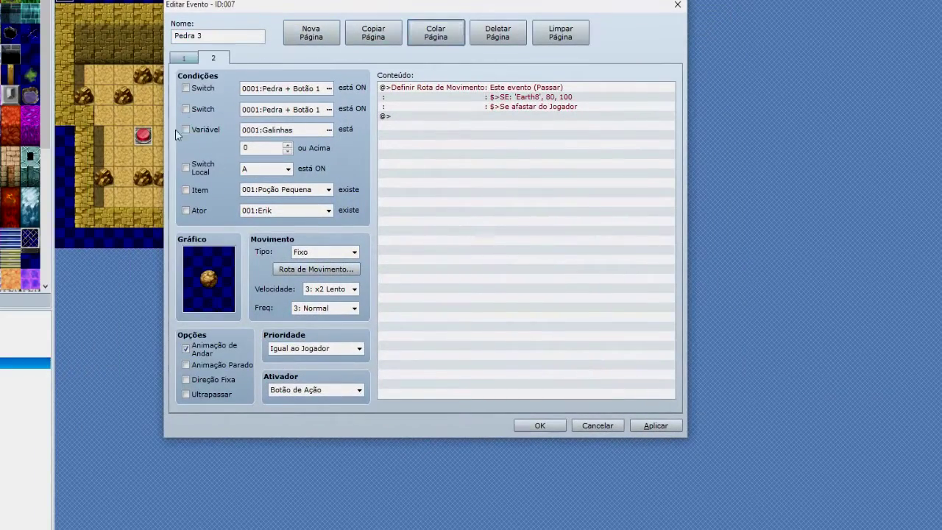
click(328, 88)
click(317, 72)
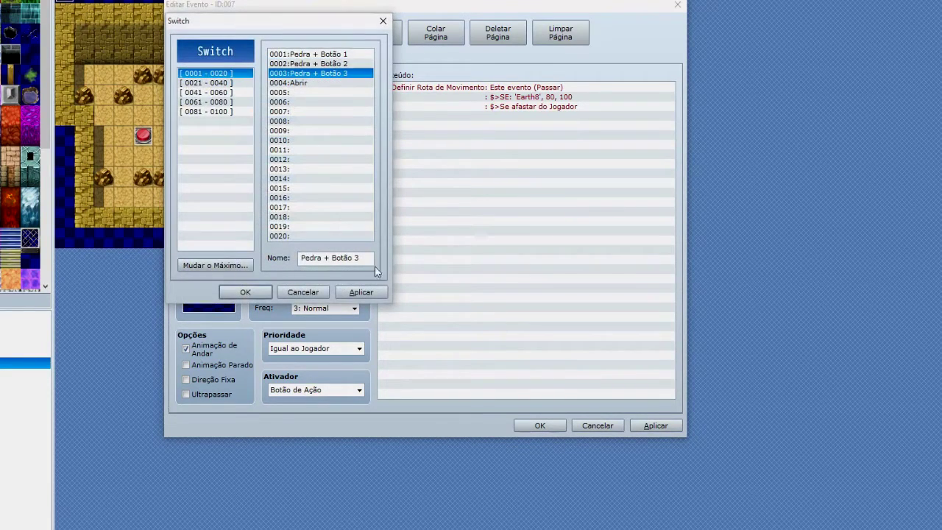
click(245, 292)
Step: Delete the move route command from page 2 of Pedra 3 and save the event
click(440, 88)
key(Delete)
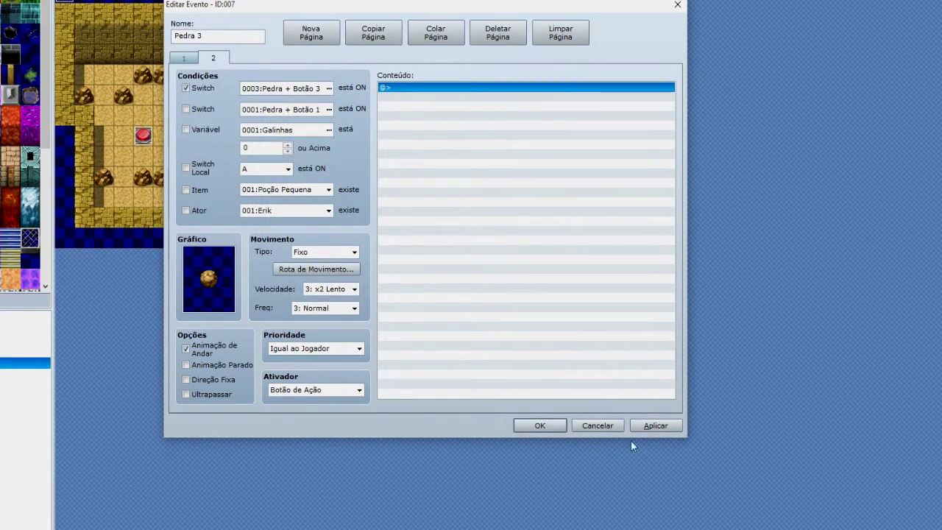
click(552, 427)
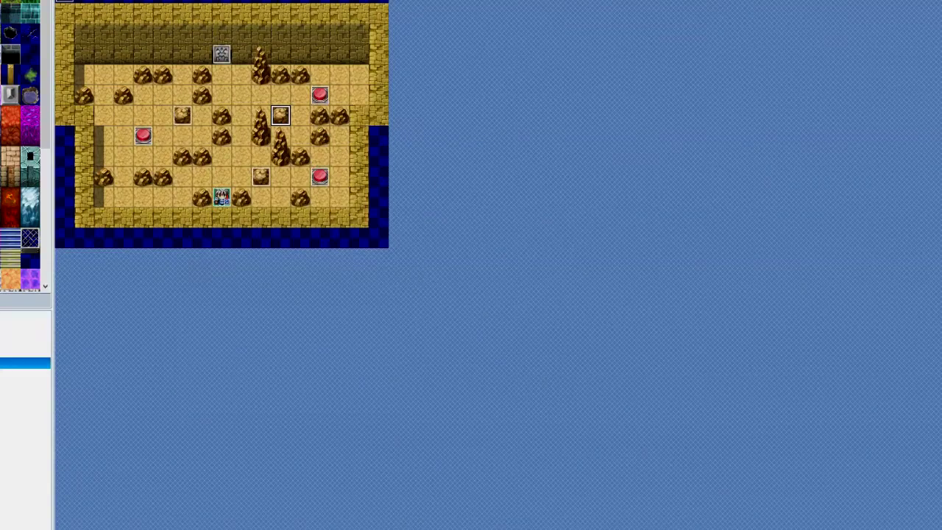
Step: Playtest the map by pushing all three boulders onto the red buttons and trying to move a placed boulder, and end the test
key(F12)
click(421, 299)
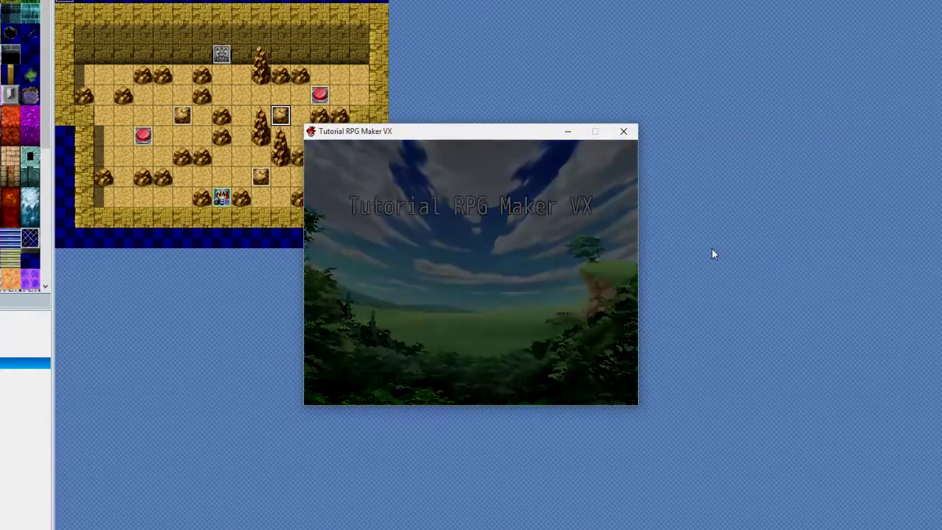
key(Up)
key(Right)
key(Right)
key(Right)
key(Right)
key(Left)
key(Left)
key(Left)
key(Up)
key(Up)
key(Up)
key(Right)
key(Right)
key(Down)
key(Right)
key(Up)
key(Left)
key(Up)
key(Right)
key(Left)
key(Left)
key(Left)
key(Down)
key(Down)
key(Down)
key(Down)
key(Left)
key(Left)
key(Left)
key(Down)
key(Left)
key(Left)
key(Left)
key(Up)
key(Up)
key(Right)
key(Right)
key(Up)
key(Right)
key(Right)
key(Up)
key(Left)
key(Left)
key(Up)
key(Left)
key(Down)
key(Right)
key(Down)
key(Down)
key(Left)
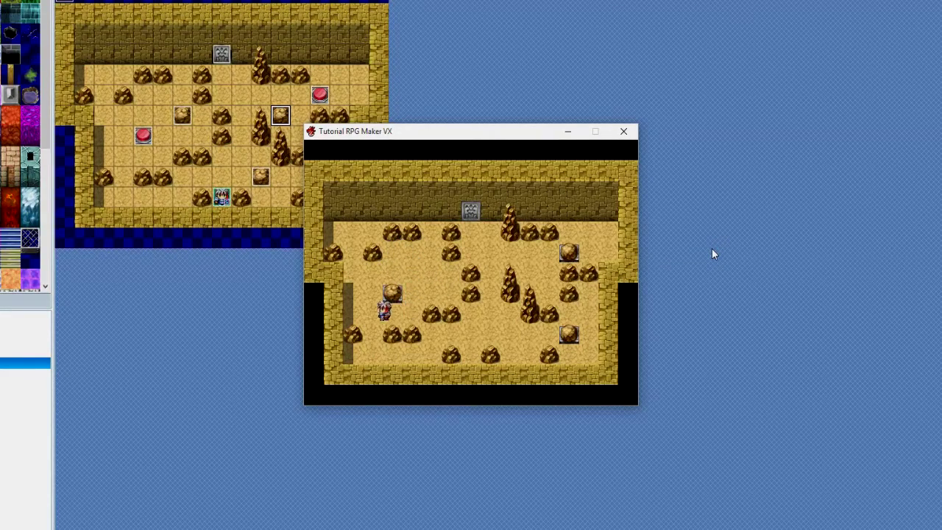
key(Left)
key(Down)
key(Down)
key(Right)
click(623, 131)
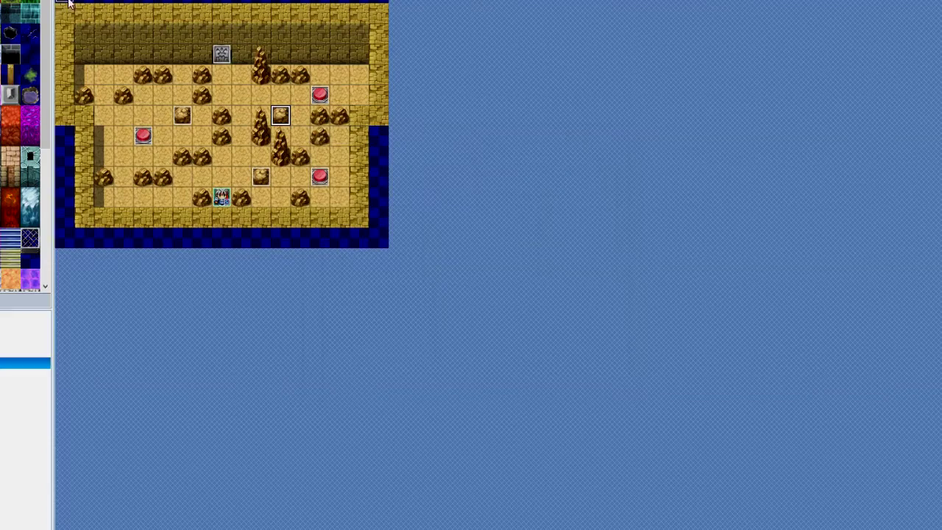
Step: Reopen parallel event EV008 and rename it Controle
key(Return)
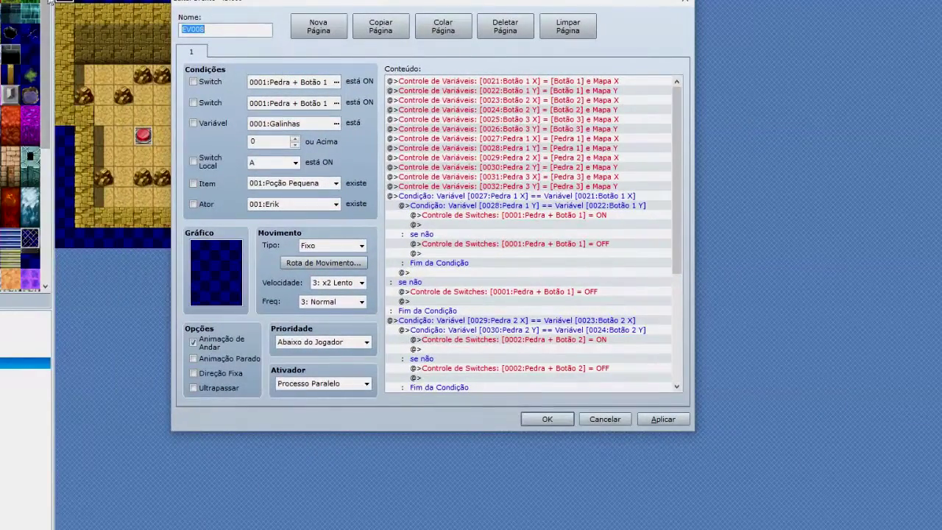
text(Controle)
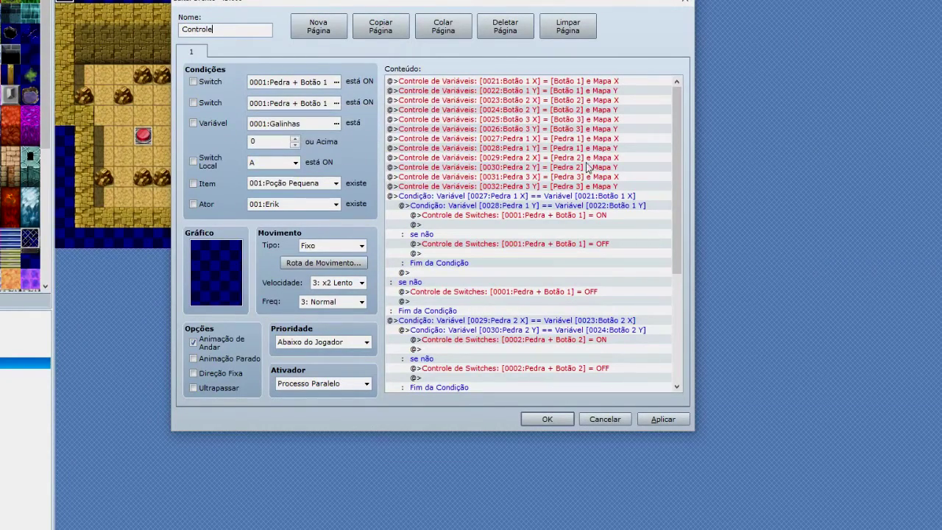
Step: Add a condition at the end of Controle's commands requiring switch 0001:Pedra + Botão 1 to be ON, with an else branch
scroll(569, 218, down, 6)
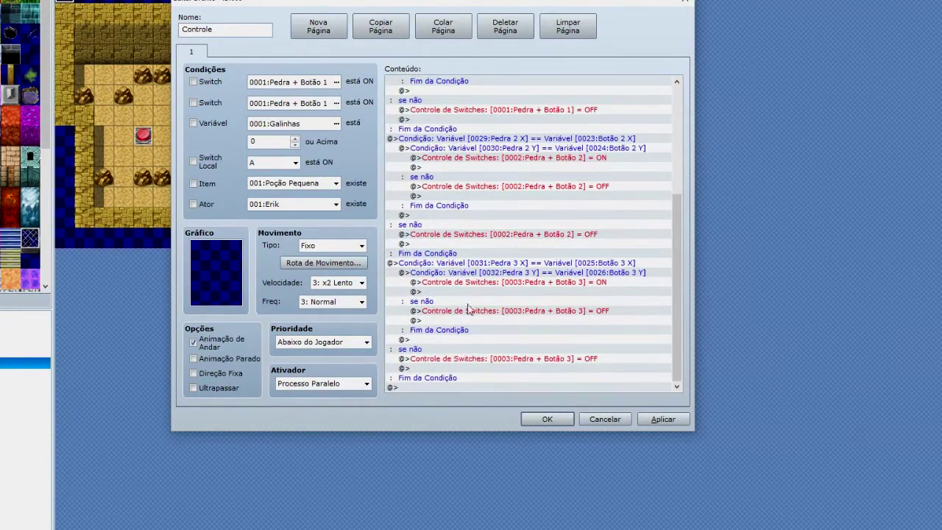
double_click(438, 387)
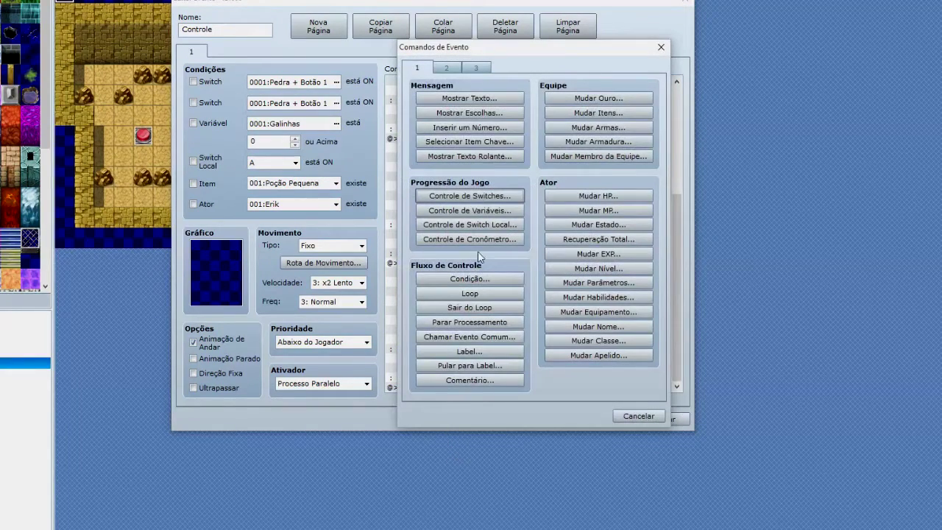
click(495, 279)
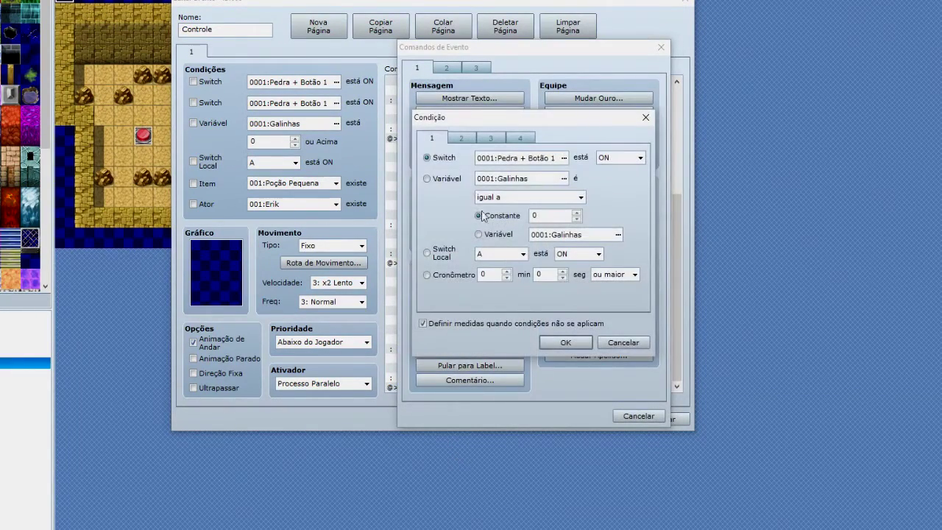
click(565, 343)
scroll(532, 339, down, 1)
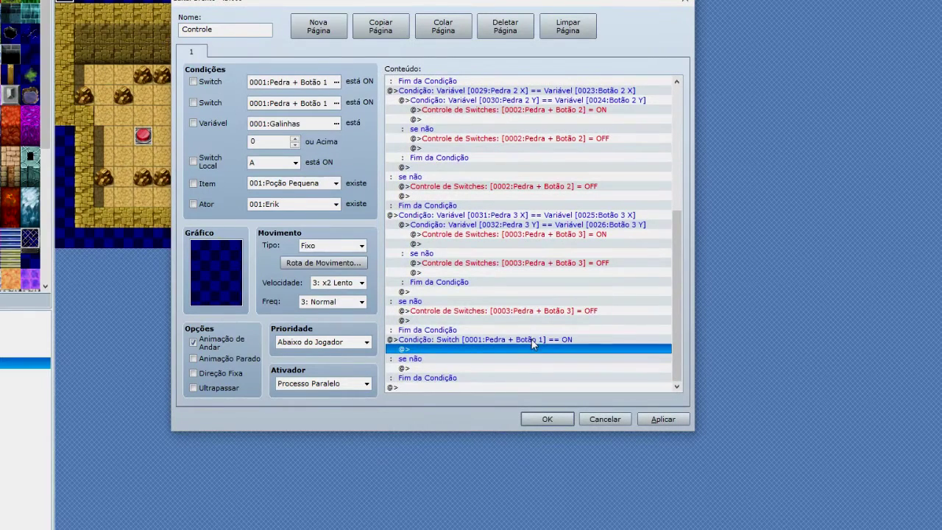
Step: Nest a copy of the switch condition inside itself and set the copy to check switch 0002:Pedra + Botão 2
click(531, 339)
click(509, 350)
key(ctrl+v)
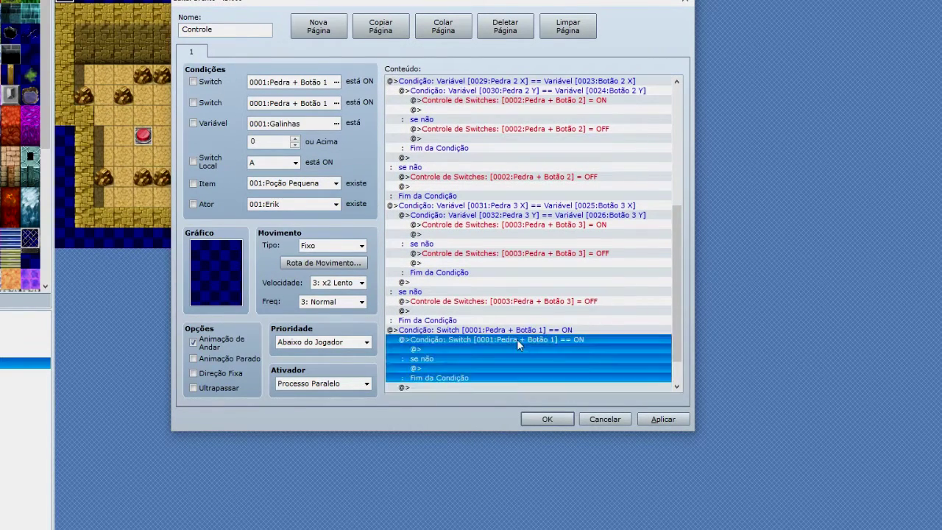
double_click(517, 339)
click(564, 159)
click(560, 177)
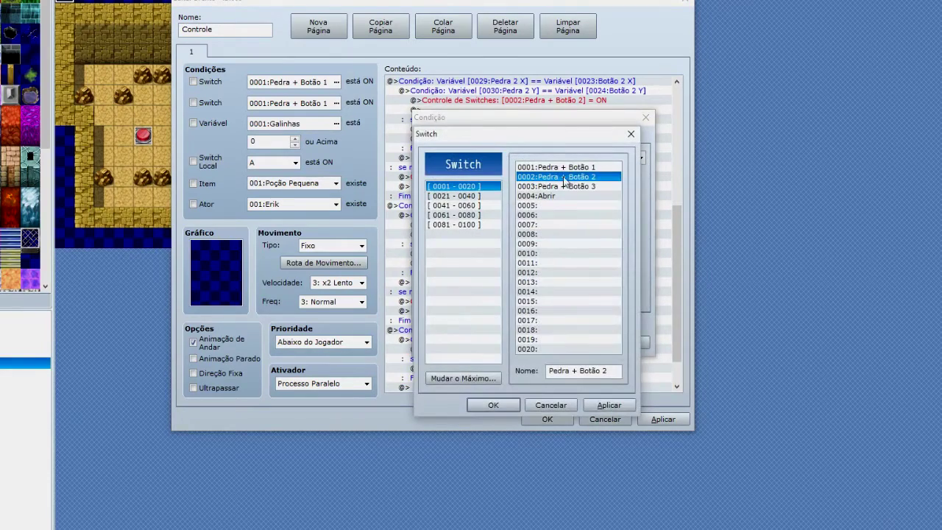
click(493, 405)
click(548, 342)
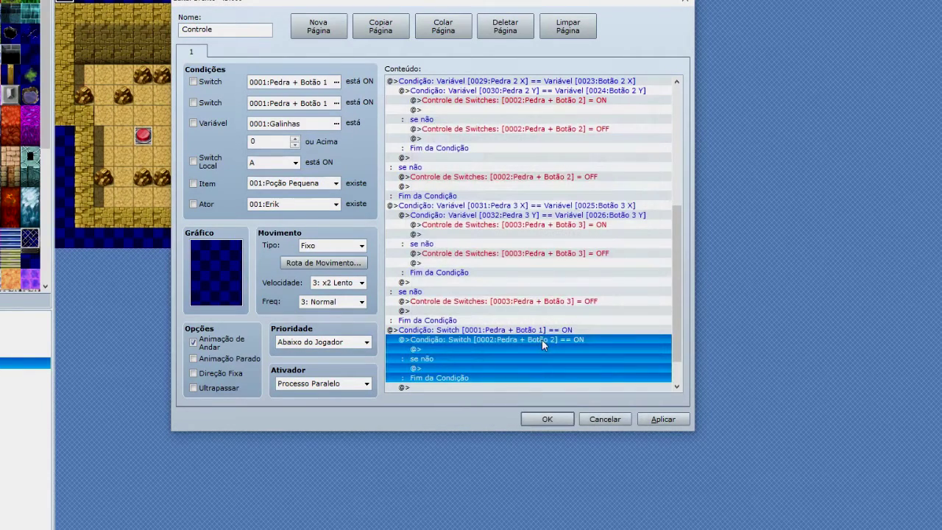
Step: Nest a third condition inside the Botão 2 condition and set it to check switch 0003:Pedra + Botão 3
scroll(524, 357, down, 1)
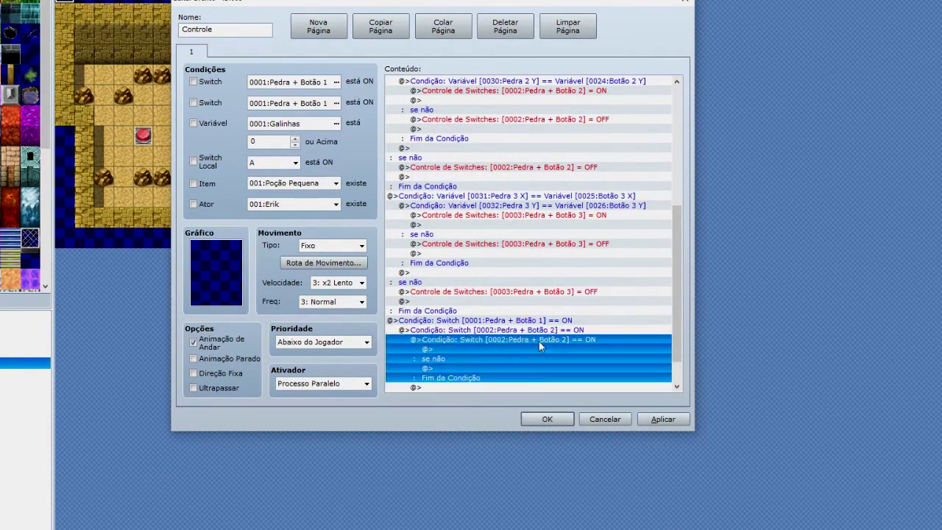
double_click(539, 338)
click(564, 157)
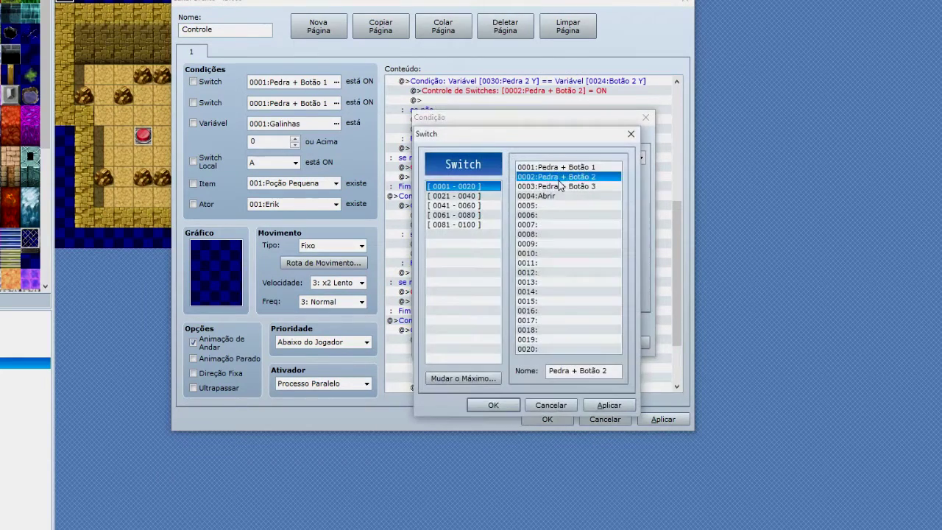
click(557, 186)
click(493, 405)
click(554, 345)
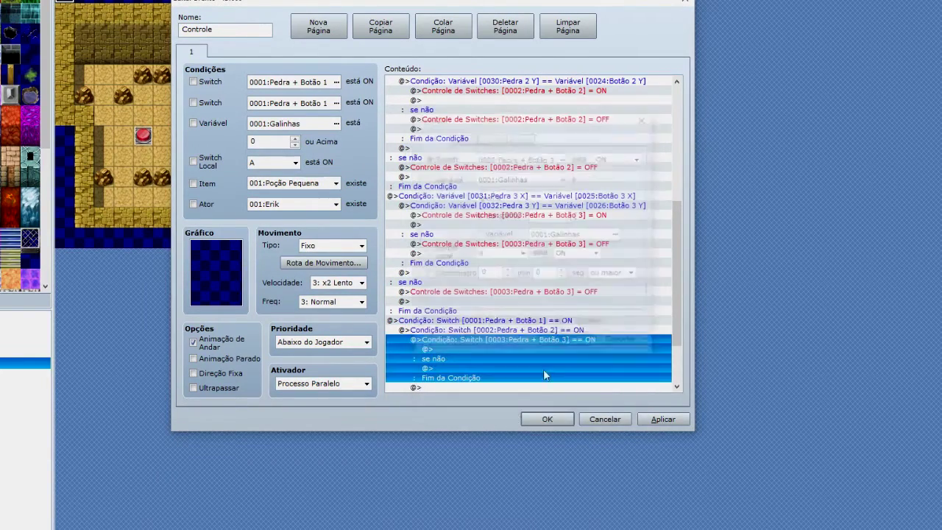
Step: Add a switch control inside the innermost condition that turns 0004:Abrir ON
double_click(520, 347)
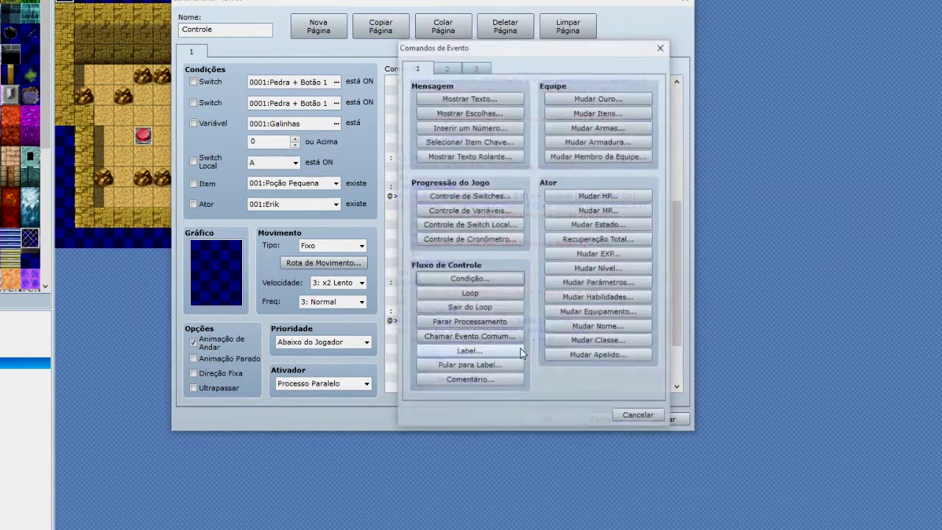
click(483, 198)
click(606, 205)
click(588, 247)
click(522, 456)
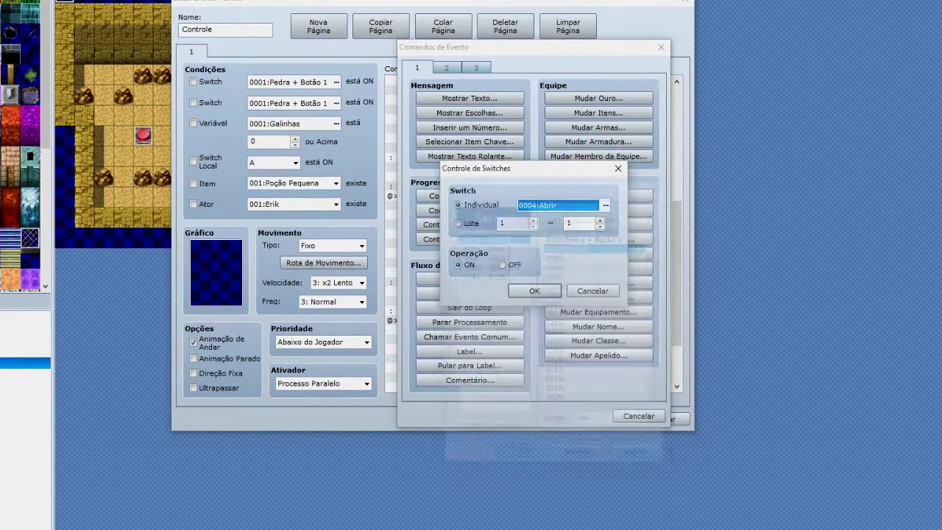
click(532, 291)
scroll(552, 315, down, 3)
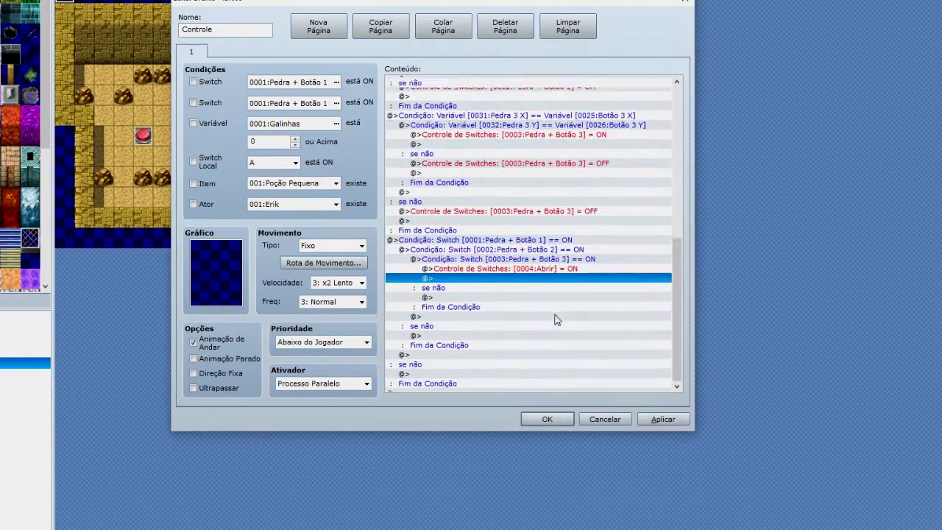
Step: Copy the 0004:Abrir switch command into the innermost else branch and set that copy to OFF
click(473, 235)
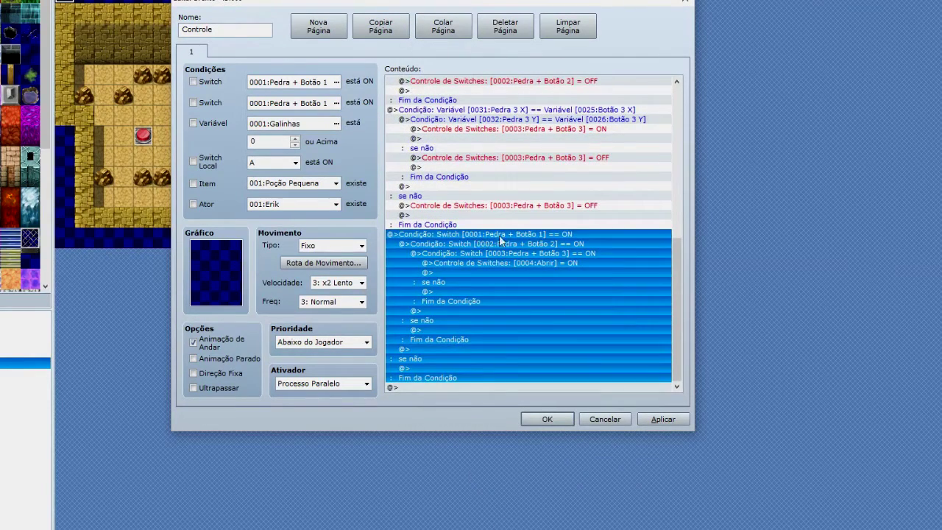
click(573, 245)
click(594, 254)
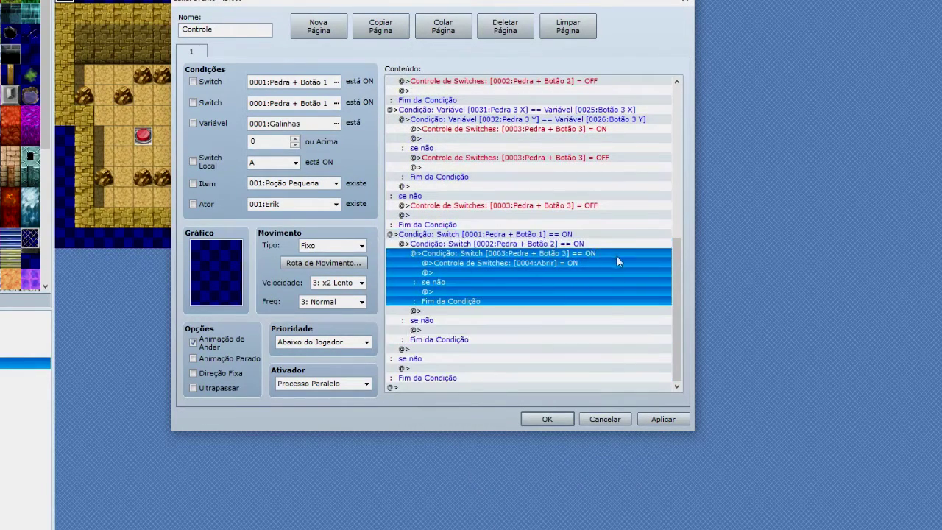
click(573, 264)
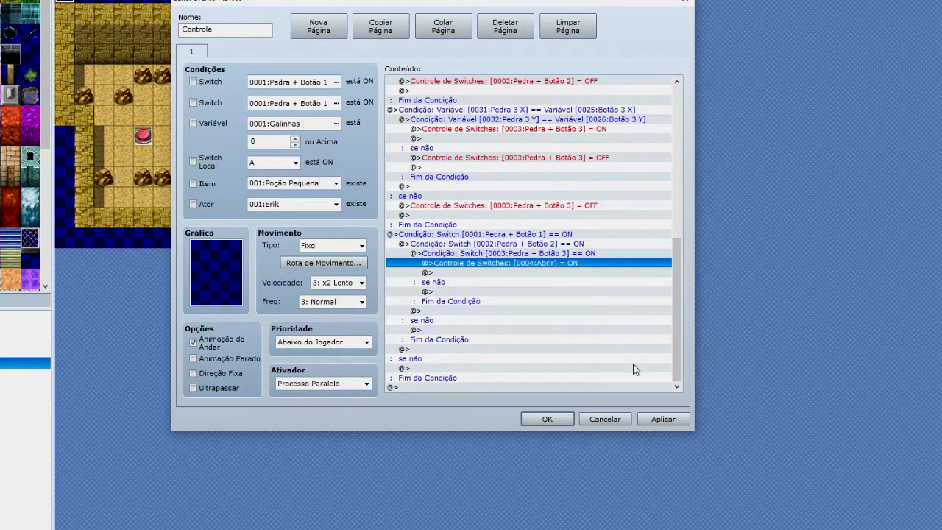
click(525, 292)
key(ctrl+v)
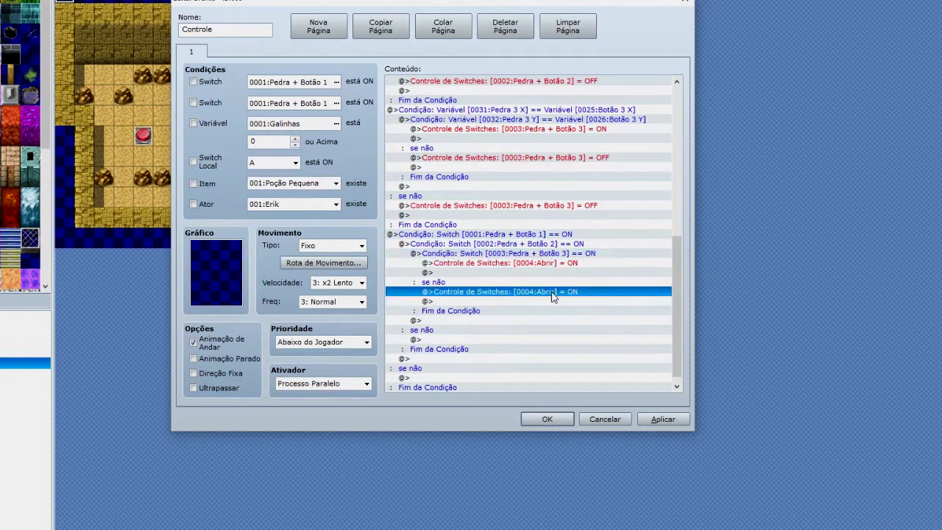
double_click(525, 292)
click(513, 266)
click(534, 291)
Step: Paste the 0004:Abrir = OFF command into the two remaining else branches and save the Controle event
click(498, 322)
click(498, 340)
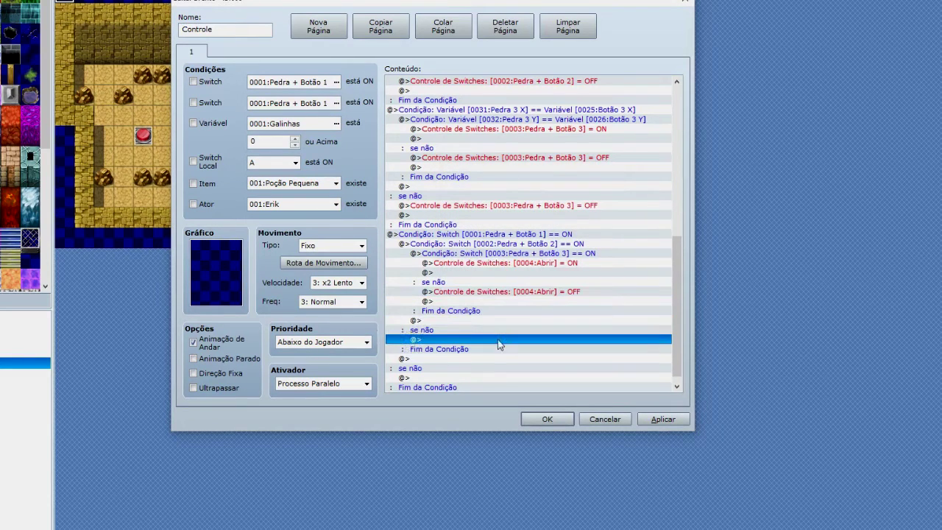
key(ctrl+v)
scroll(451, 365, down, 1)
click(552, 368)
key(ctrl+v)
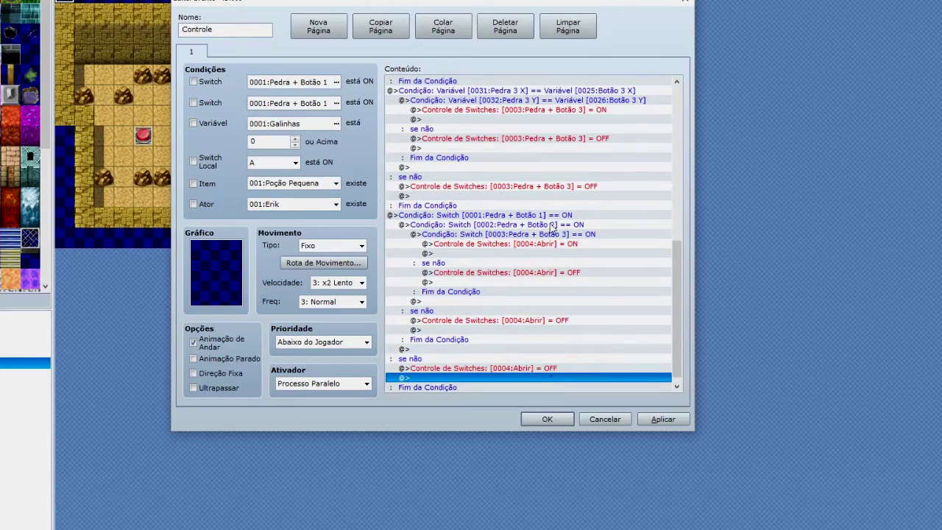
scroll(568, 296, up, 5)
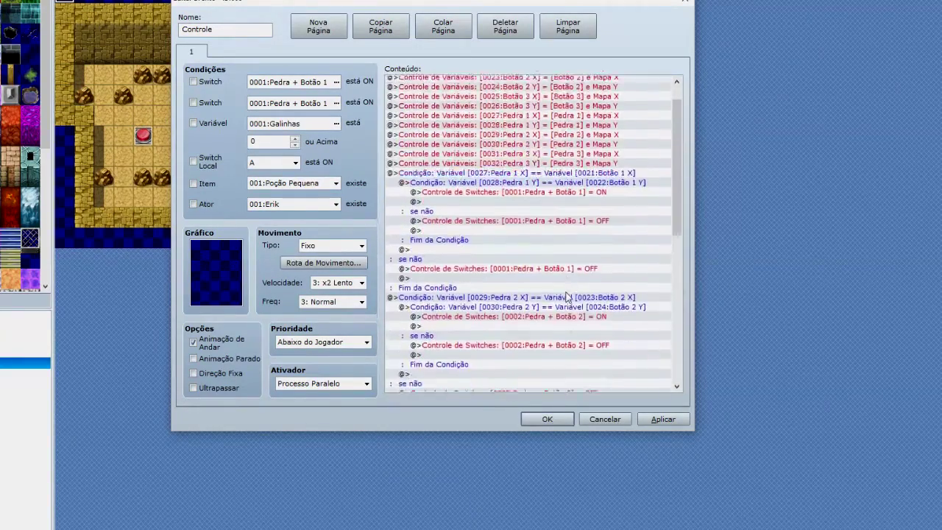
scroll(498, 338, down, 6)
scroll(505, 189, up, 10)
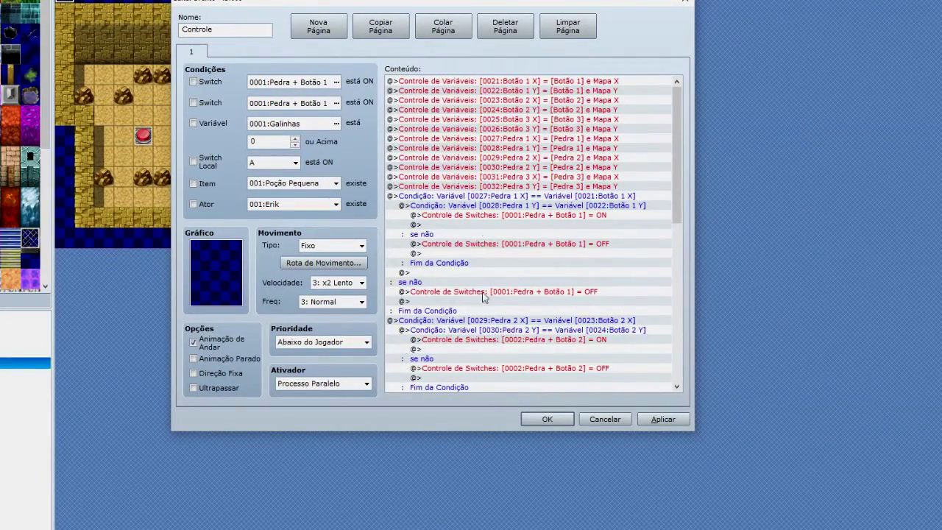
click(564, 423)
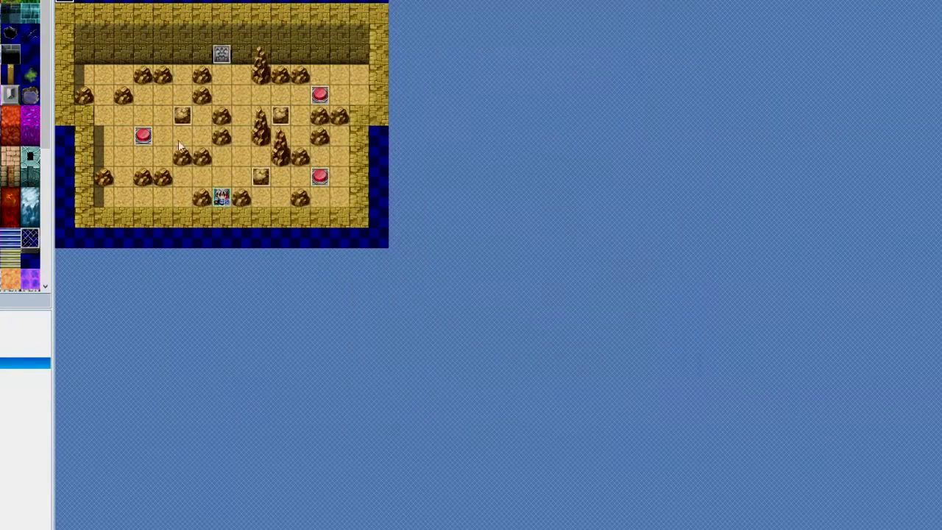
Step: Add a second page to the stone door event Porta and require switch 0004:Abrir to be ON there
double_click(220, 53)
drag(170, 0, 460, 10)
click(331, 41)
click(214, 95)
click(328, 95)
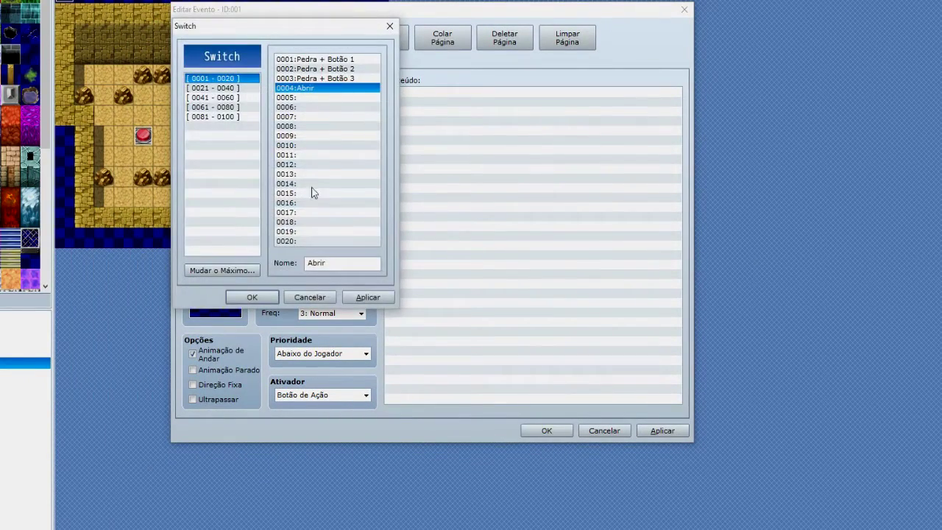
click(258, 296)
Step: Set page 2's graphic to the nearly open stone door from !Door1 and save the Porta event
double_click(209, 288)
drag(315, 149, 312, 287)
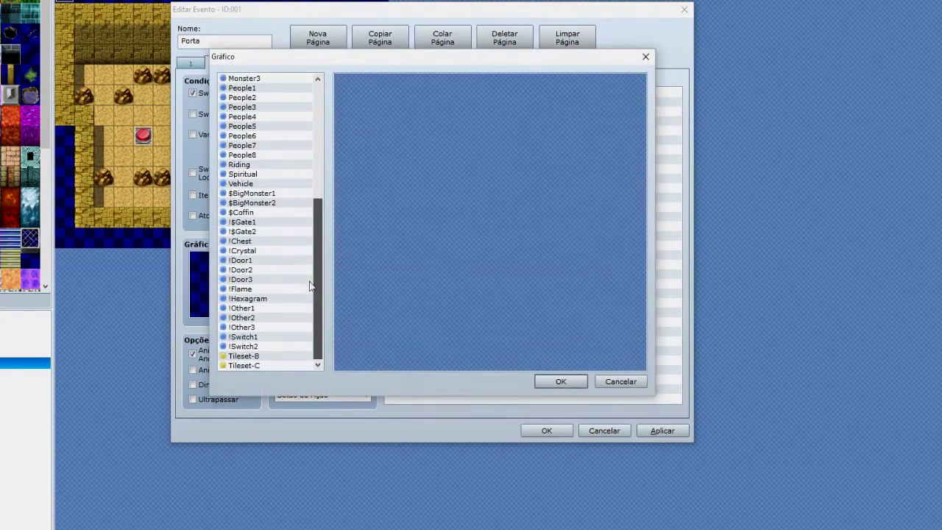
click(253, 262)
click(468, 209)
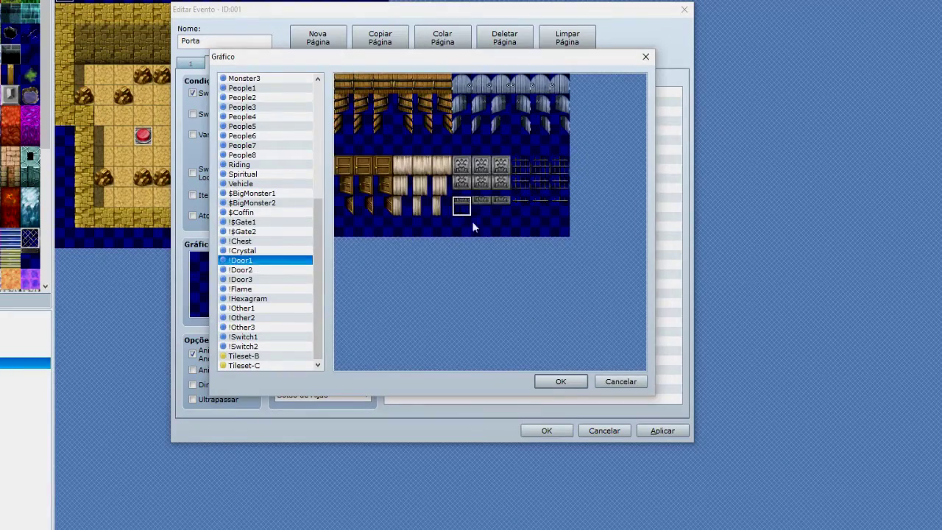
click(561, 382)
click(546, 431)
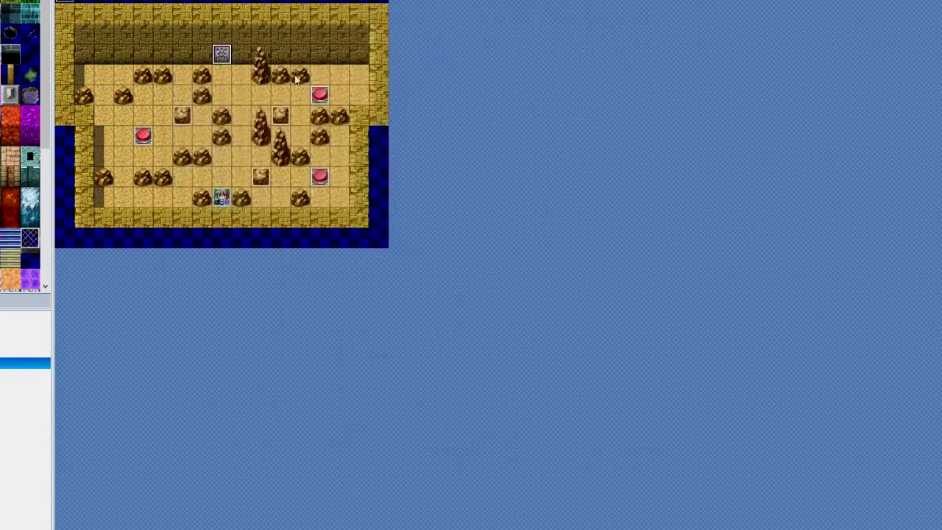
Step: Quick-create a door event on the back wall above the upper-right red button
right_click(321, 54)
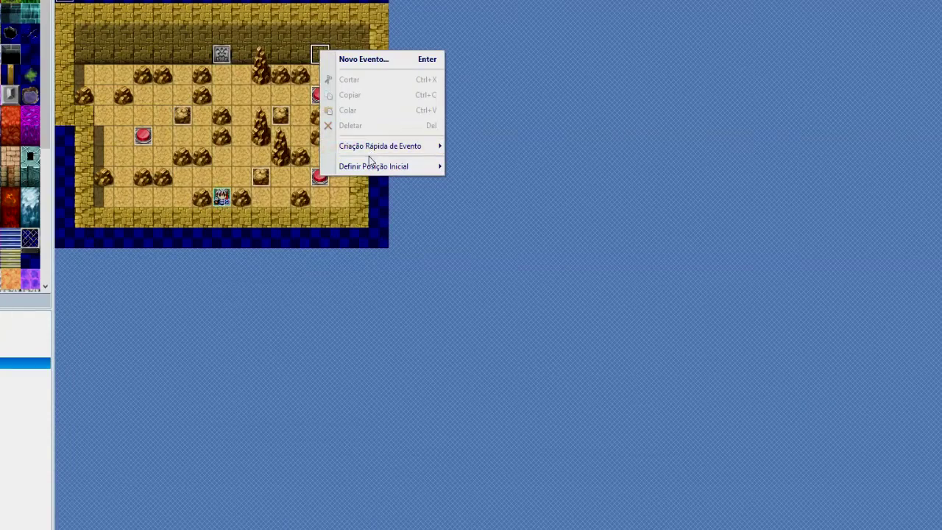
mouse_move(371, 146)
click(480, 160)
click(460, 328)
Step: Copy the Open1 sound and the door's own move route from the quick-created door event EV009, and close it without changes
double_click(319, 54)
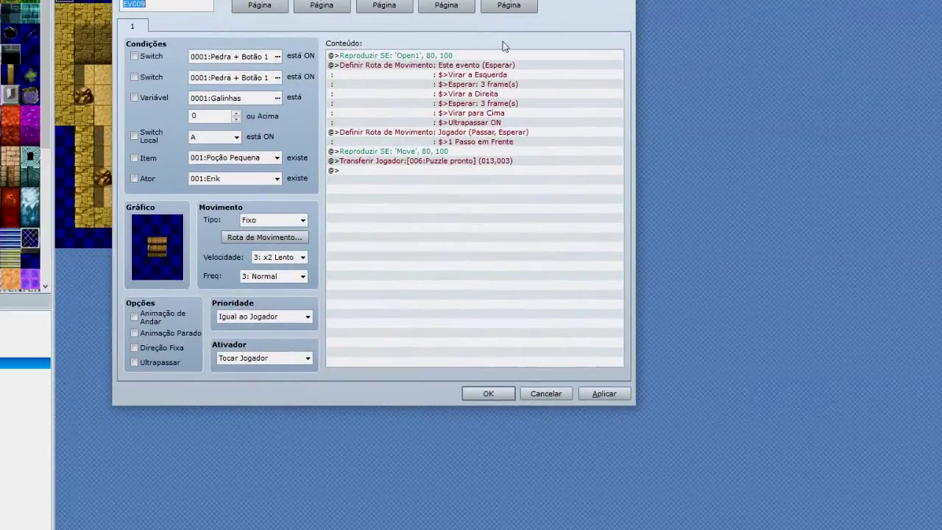
click(452, 57)
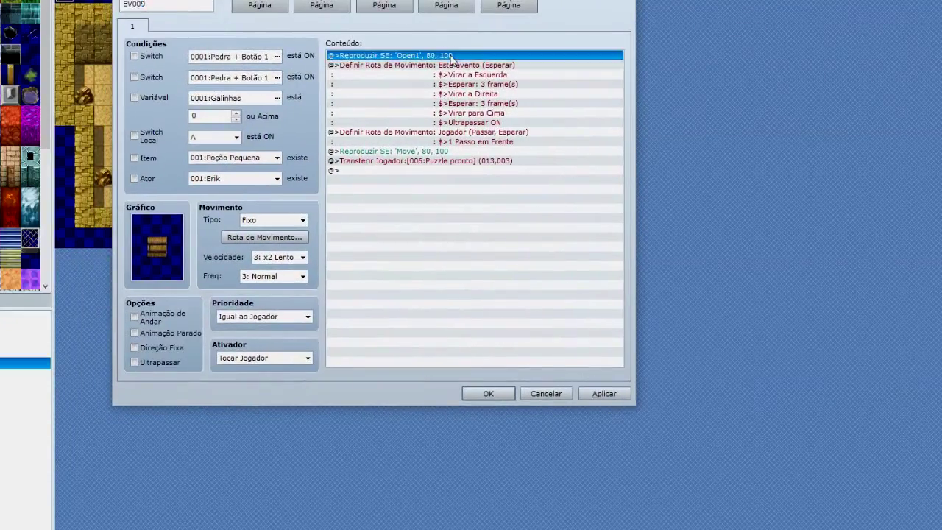
shift+click(465, 140)
click(442, 55)
shift+click(457, 122)
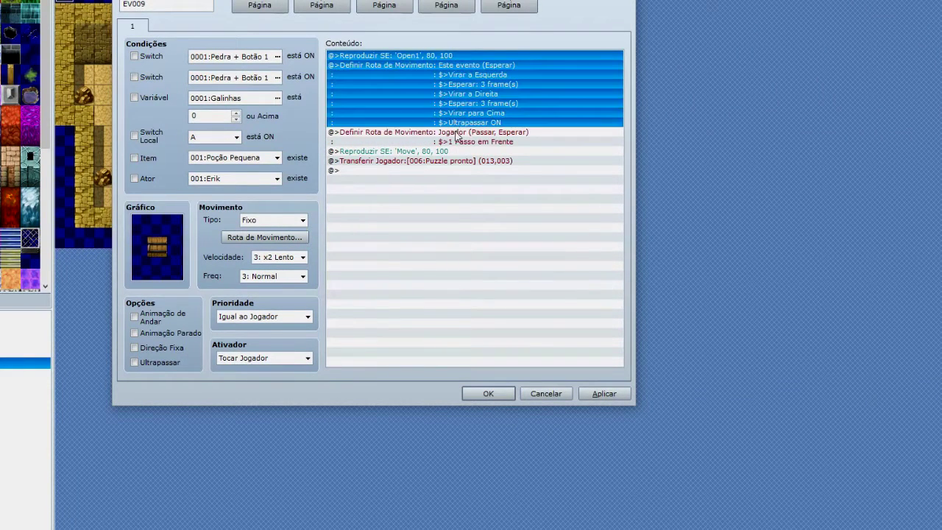
click(546, 394)
Step: Paste the copied door-opening commands into page 2 of Porta, with priority Igual ao Jogador and trigger Executar Automático
double_click(218, 51)
drag(168, 1, 443, 3)
click(156, 36)
click(379, 64)
key(ctrl+v)
click(360, 367)
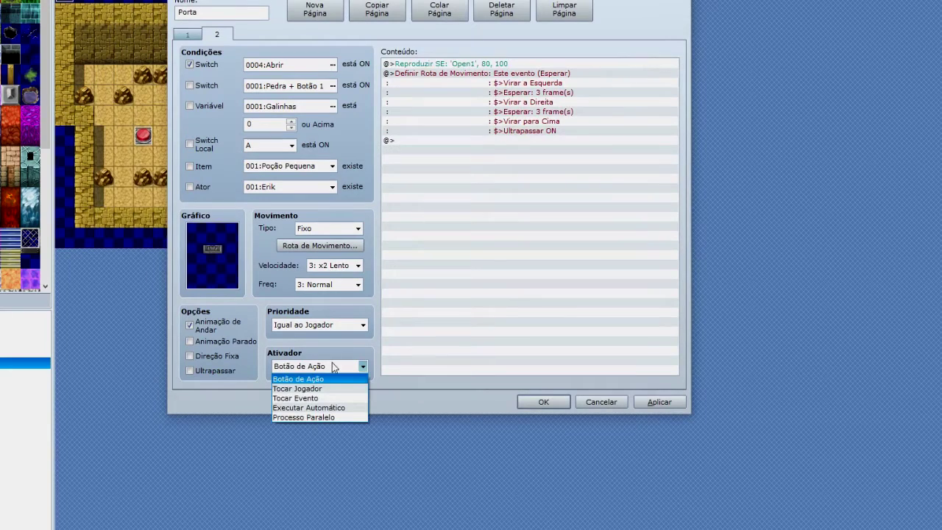
click(338, 407)
Step: Add a command turning local switch A ON at the end of page 2 of Porta
double_click(531, 141)
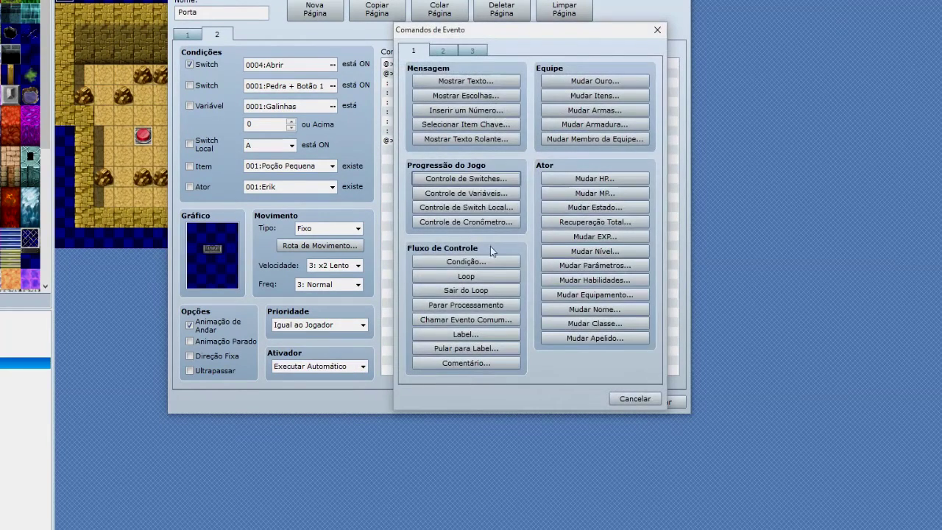
click(479, 208)
click(573, 198)
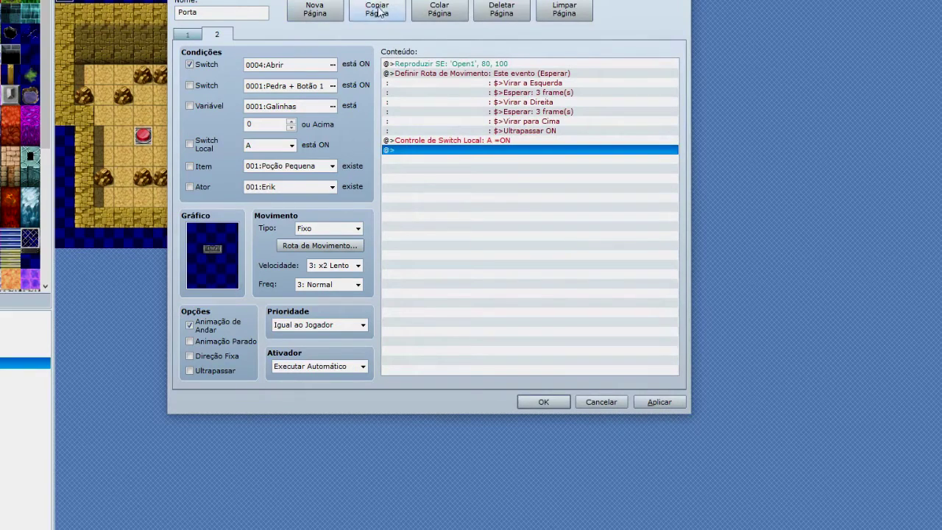
Step: Duplicate page 2 of Porta as page 3 and require local switch A ON there instead of switch 0004:Abrir
click(377, 11)
click(439, 10)
click(208, 67)
click(206, 145)
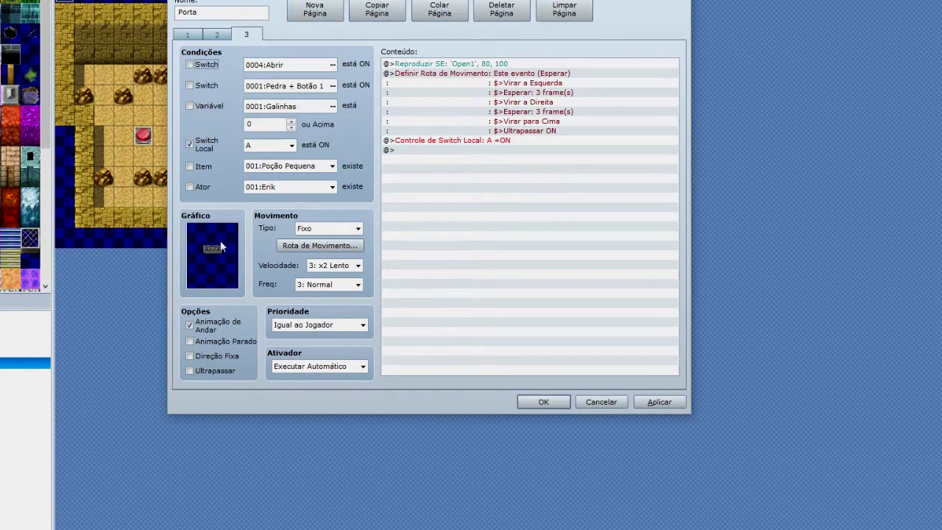
Step: Delete all the copied door-opening and local switch commands from page 3 of Porta
click(474, 65)
key(Delete)
key(Delete)
key(Delete)
Step: Add a Transferir Jogador command to page 3 of Porta, with map 006:Puzzle pronto at (008,010) as the destination
double_click(473, 64)
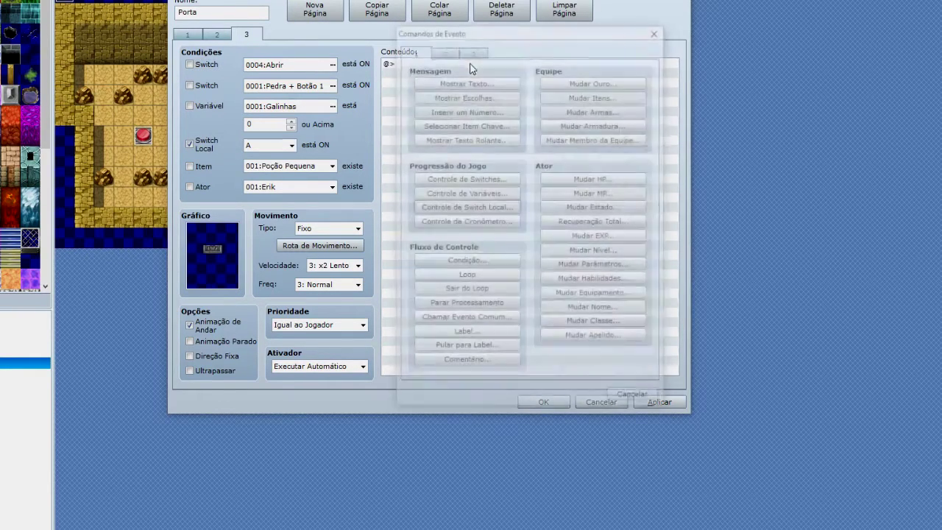
click(438, 52)
click(445, 80)
click(600, 172)
click(710, 287)
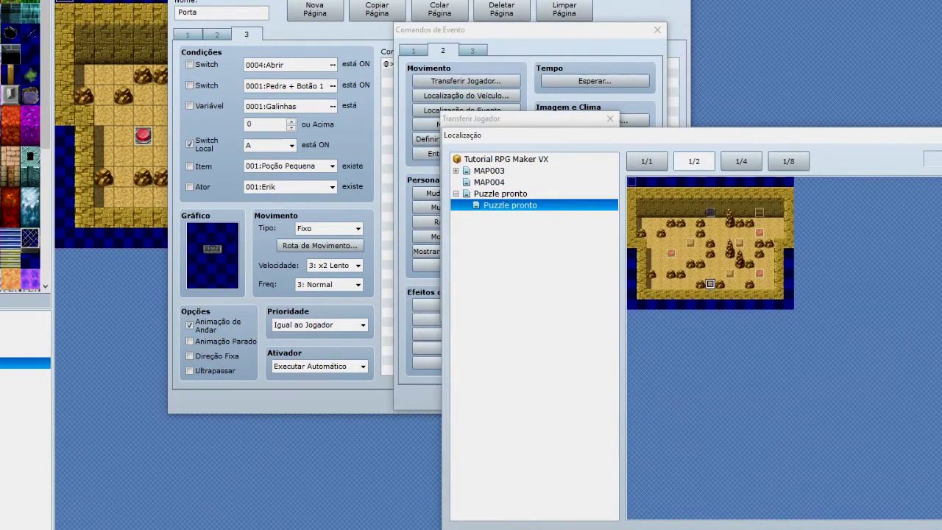
double_click(710, 287)
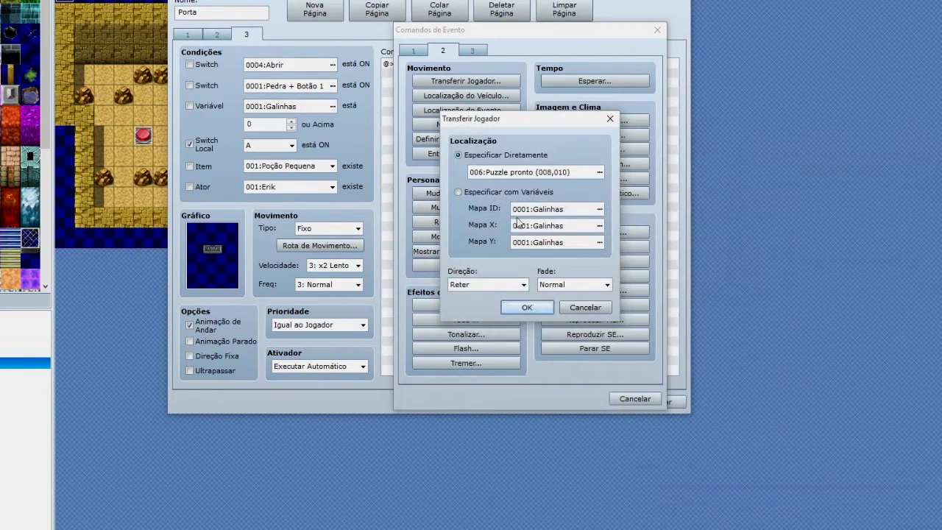
click(600, 172)
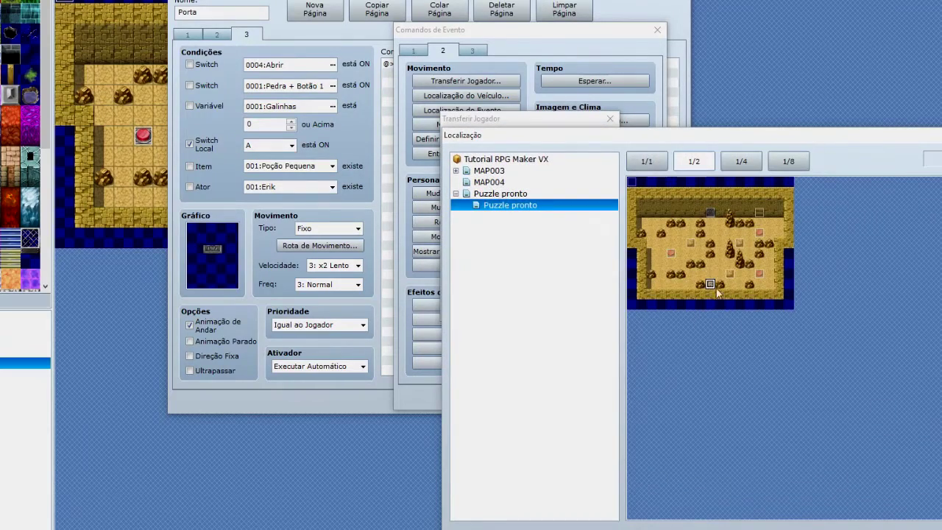
double_click(710, 286)
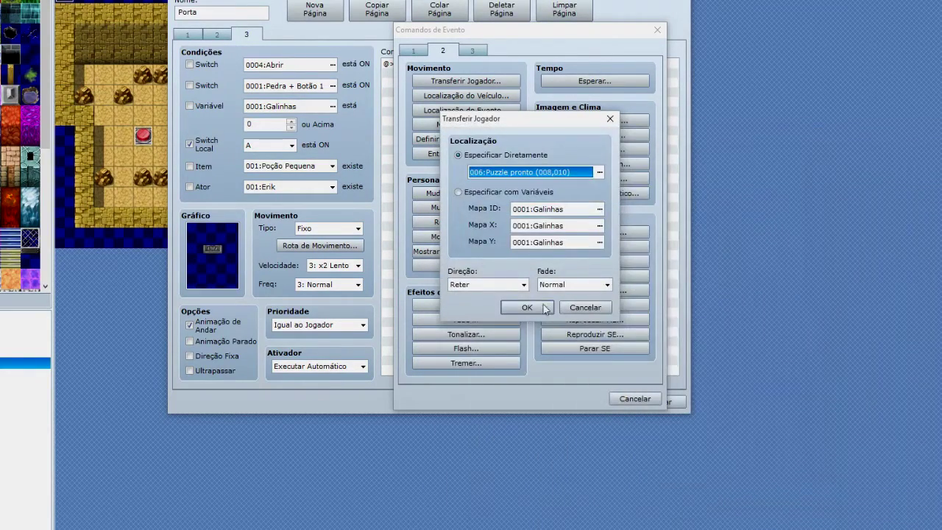
click(541, 307)
Step: Set the trigger of page 3 of Porta to Tocar Jogador, review the three pages, and save the event
click(362, 366)
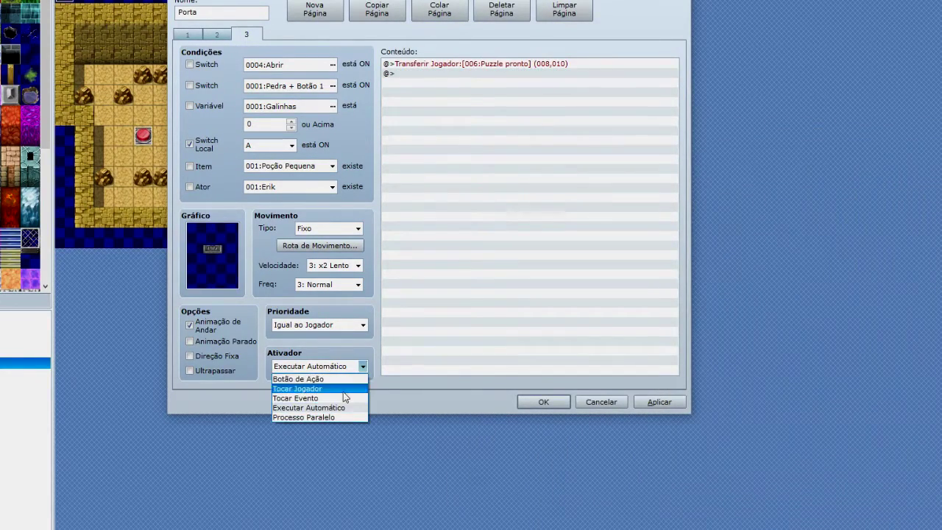
click(343, 390)
click(215, 36)
click(190, 35)
click(216, 35)
click(246, 36)
click(221, 35)
click(198, 36)
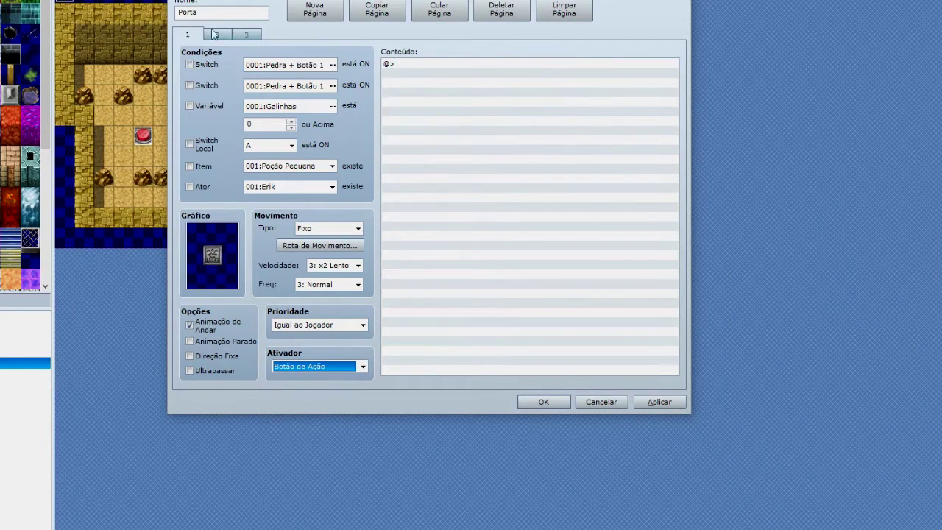
click(222, 35)
click(246, 35)
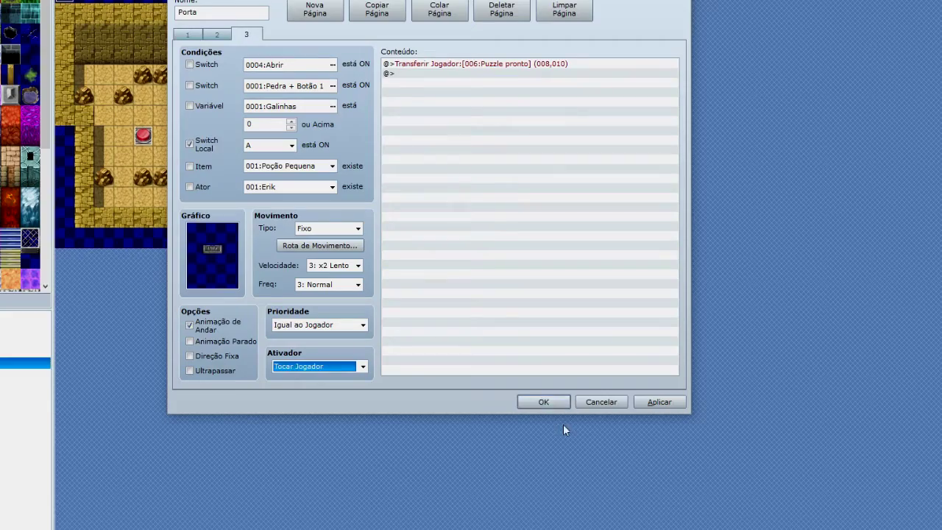
click(660, 402)
click(543, 402)
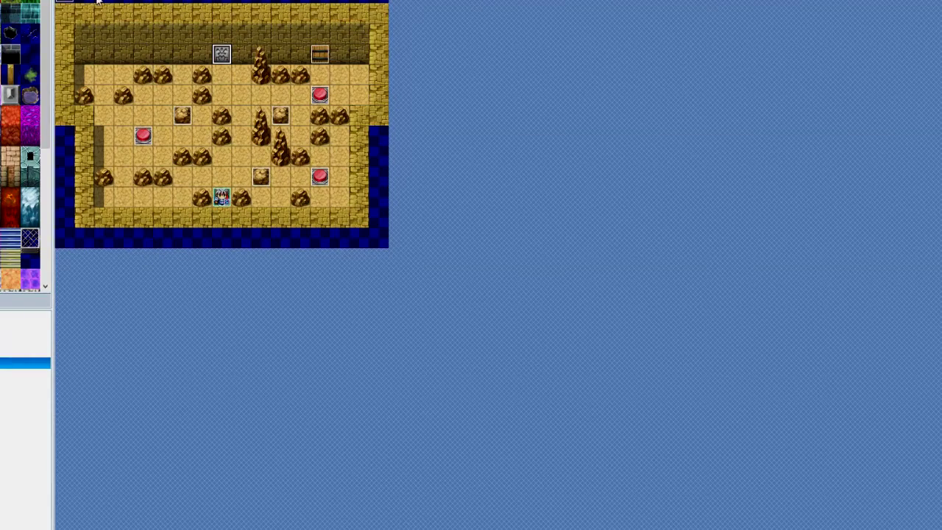
Step: Create a new event on the map's upper edge with trigger Processo Paralelo, requiring switch 0001:Pedra + Botão 1 ON
key(Return)
drag(100, 0, 382, 6)
click(333, 395)
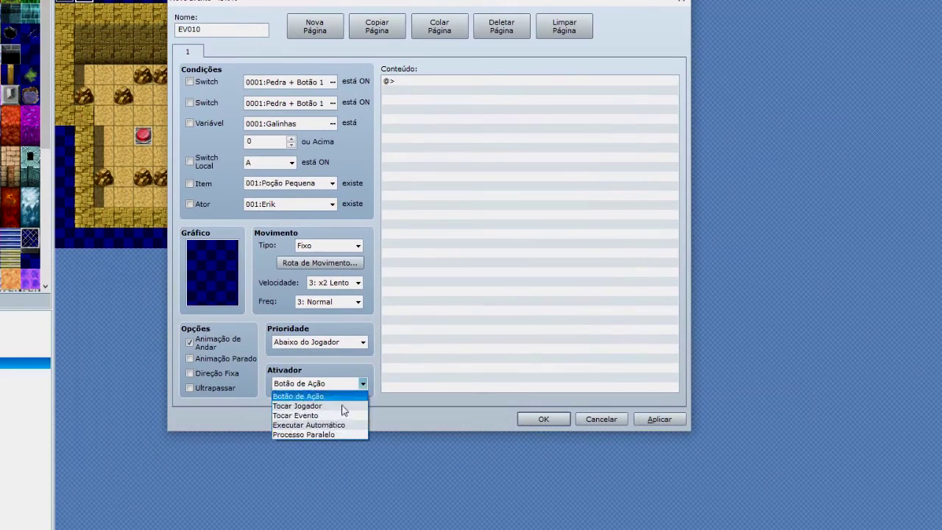
click(343, 433)
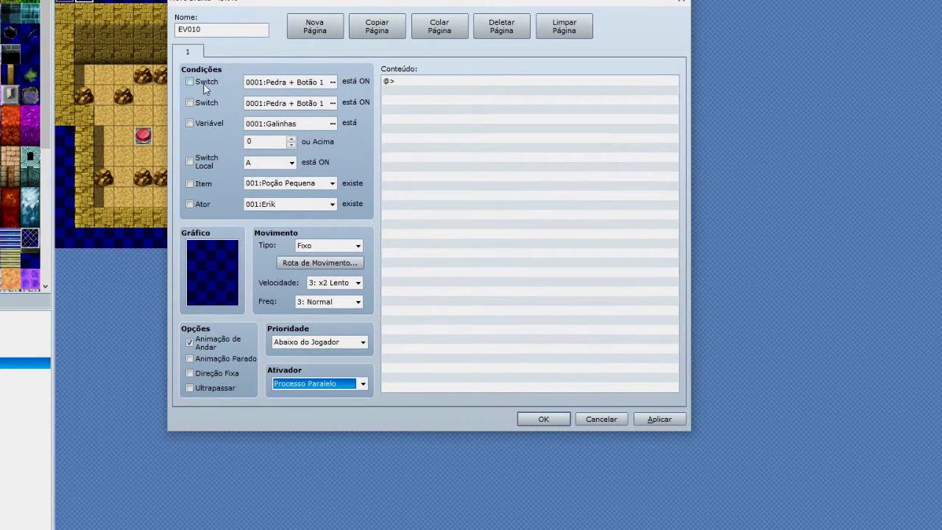
click(203, 83)
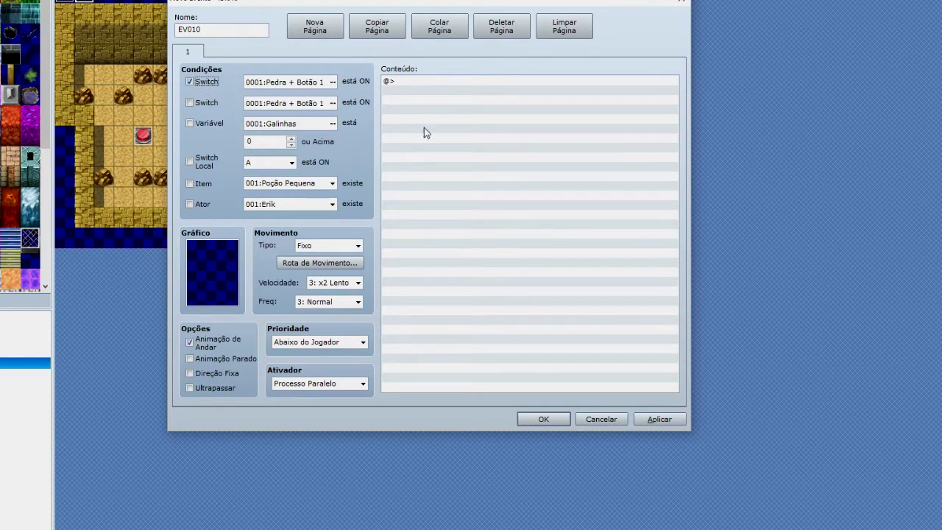
Step: Add a command to the new event's page 1 that plays the sound effect Switch1
double_click(480, 83)
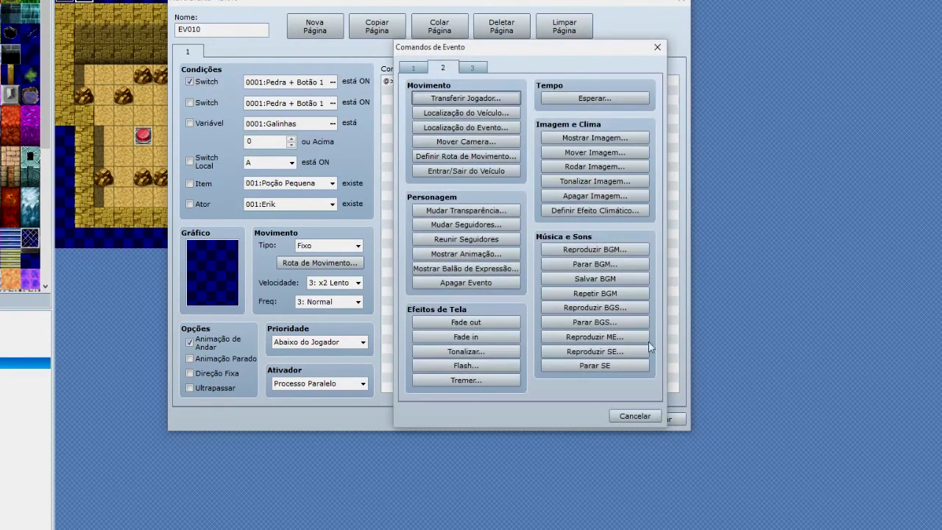
click(594, 351)
drag(583, 133, 587, 297)
click(476, 199)
click(611, 126)
click(504, 357)
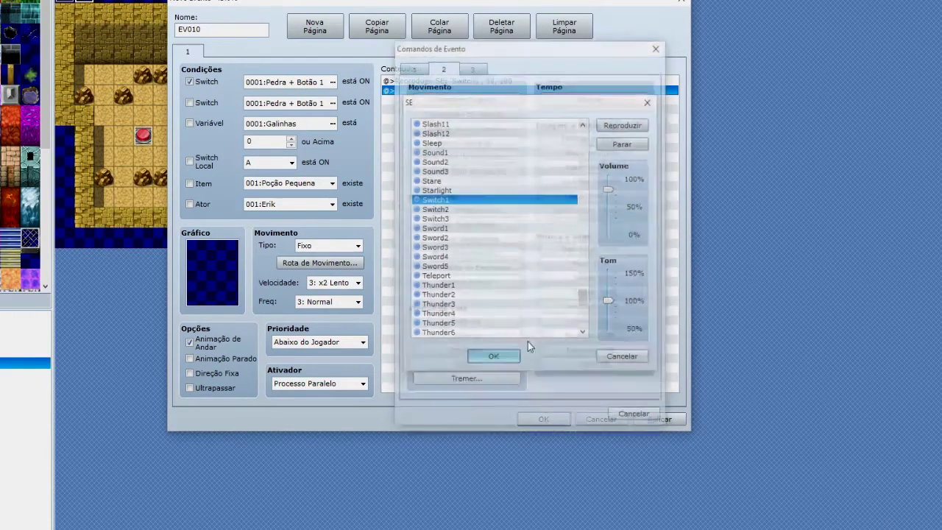
Step: Add a command turning local switch A ON after the Switch1 sound effect
double_click(479, 92)
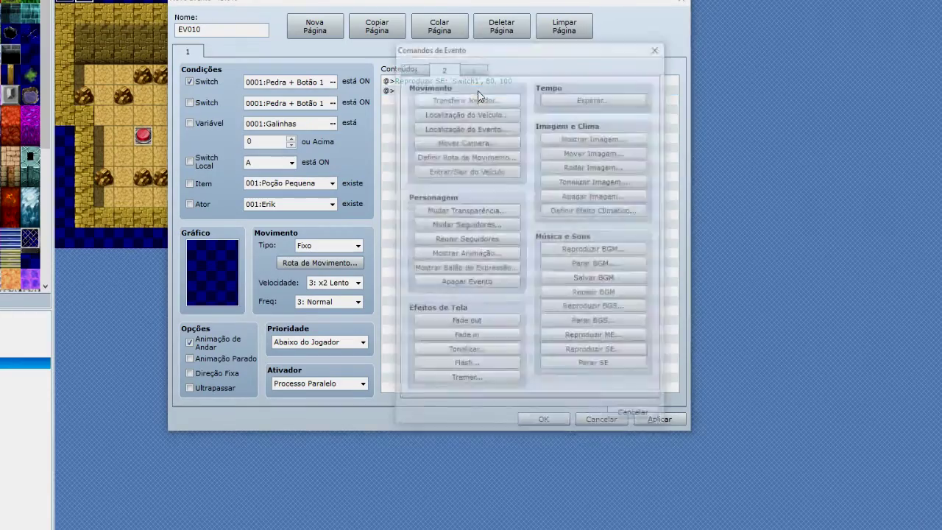
drag(532, 45, 516, 27)
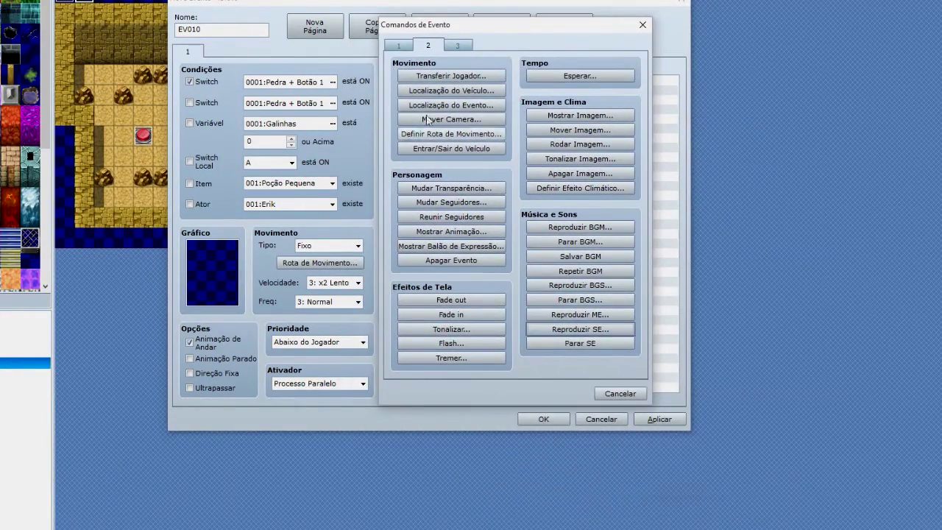
click(410, 47)
click(427, 47)
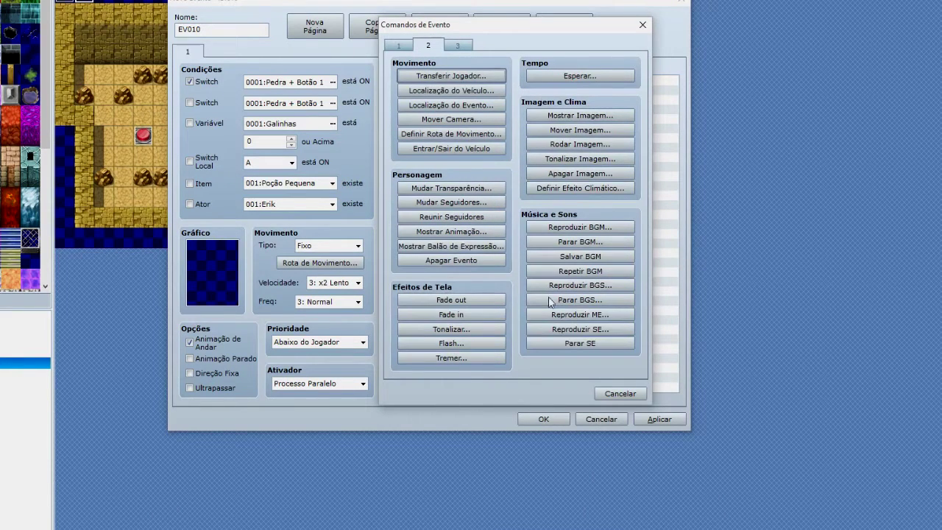
click(399, 52)
click(486, 203)
click(567, 191)
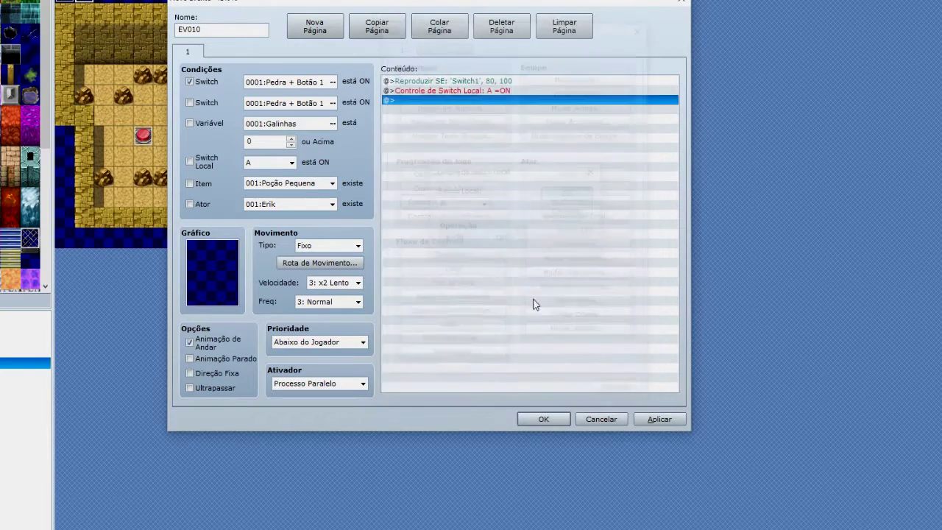
Step: Add page 2 to the sound event, requiring local switch A ON, with trigger Processo Paralelo
click(315, 31)
click(202, 163)
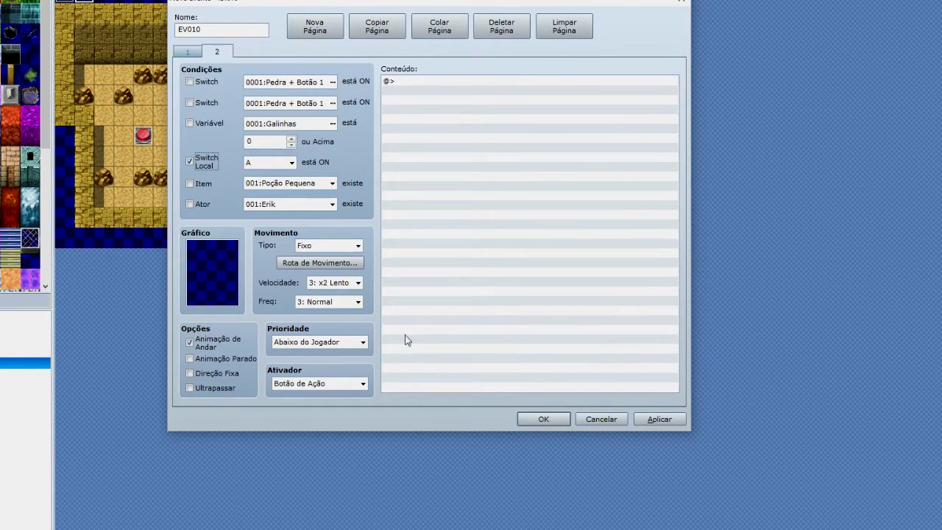
click(362, 383)
click(348, 436)
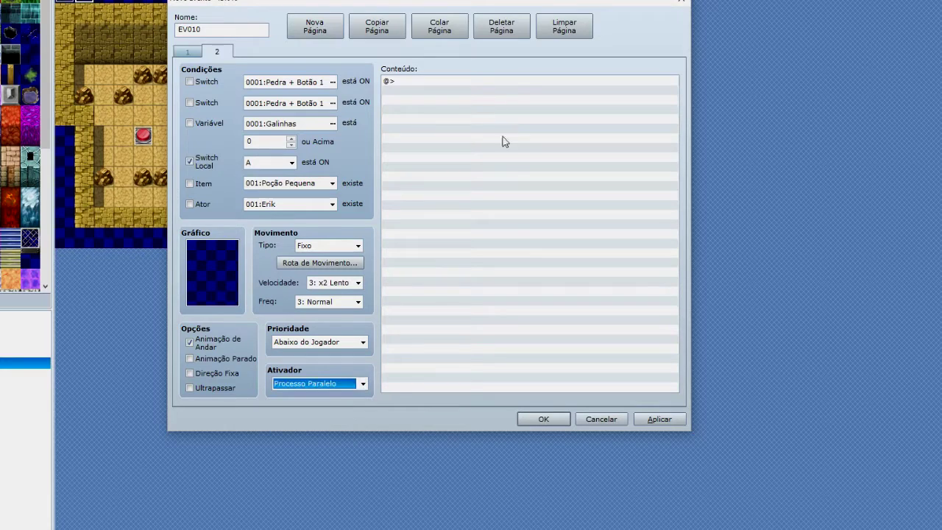
Step: Add a conditional branch to page 2 that checks whether switch 0001:Pedra + Botão 1 is OFF
double_click(486, 82)
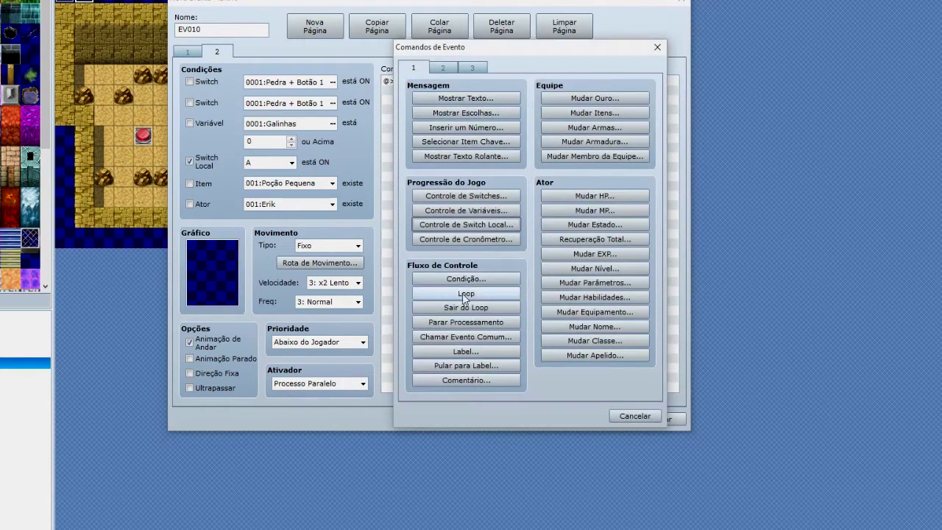
click(465, 279)
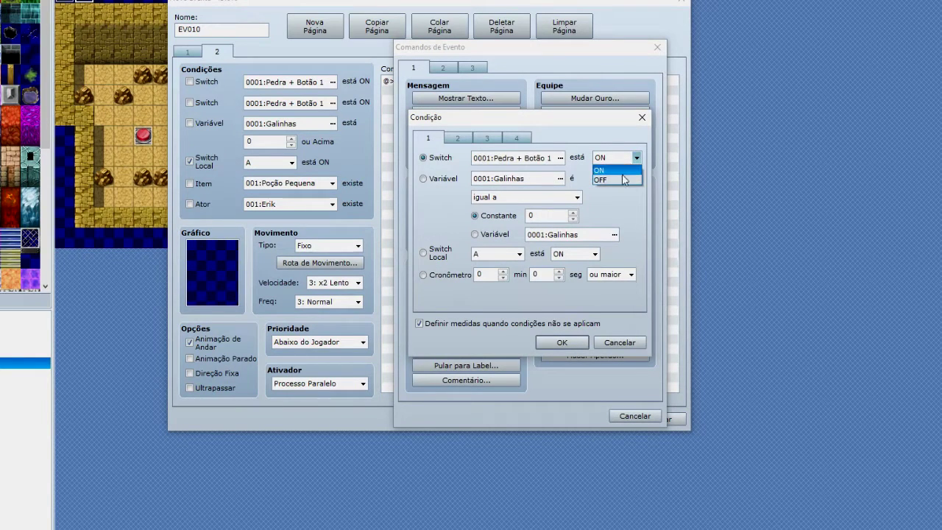
click(623, 179)
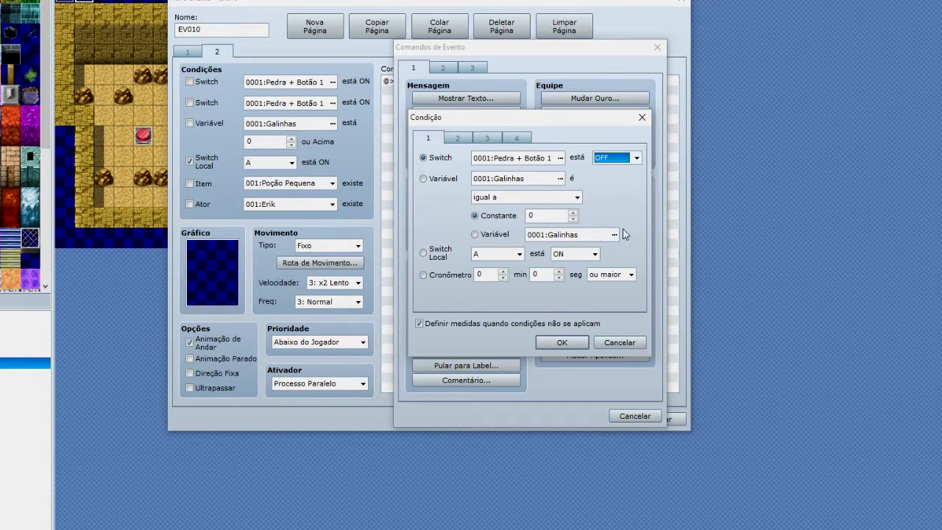
click(562, 343)
Step: Add a command turning local switch A OFF inside the branch, check page 1, and save the event
double_click(452, 95)
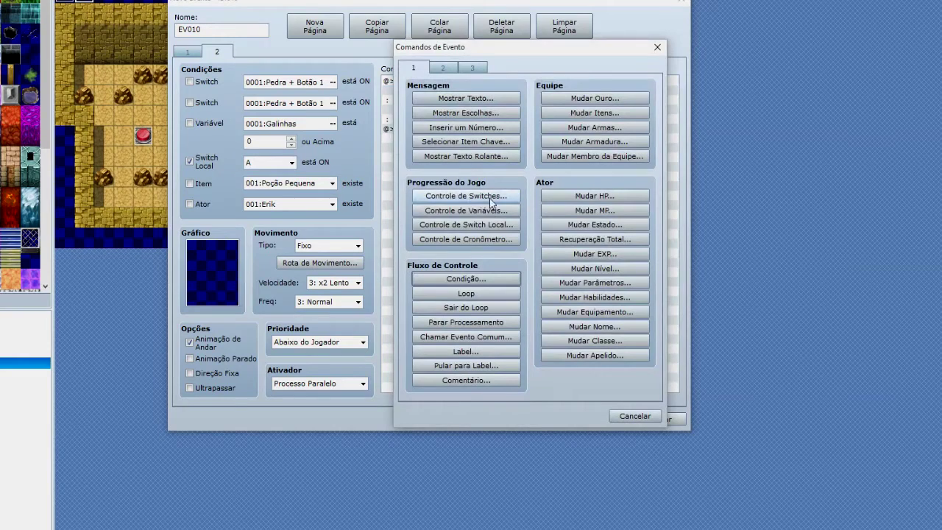
click(466, 225)
click(505, 262)
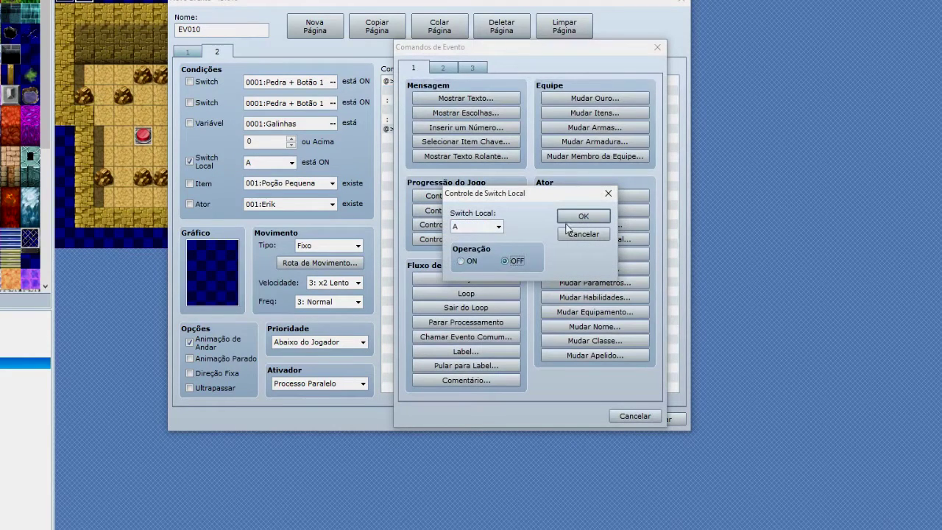
click(583, 216)
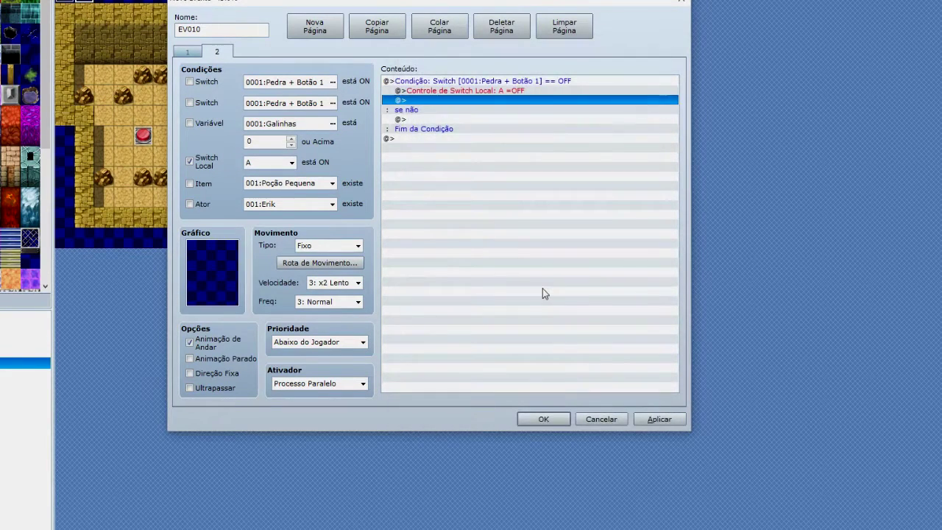
click(178, 56)
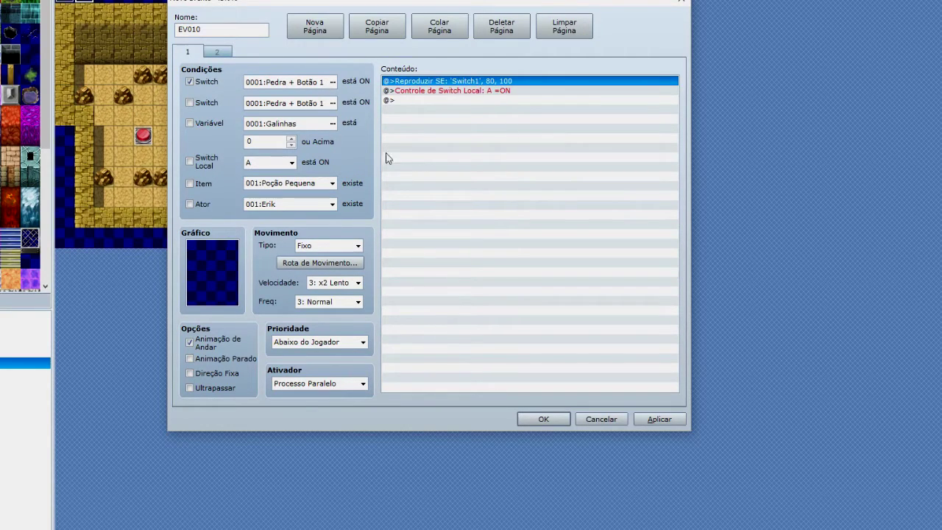
click(648, 416)
click(544, 418)
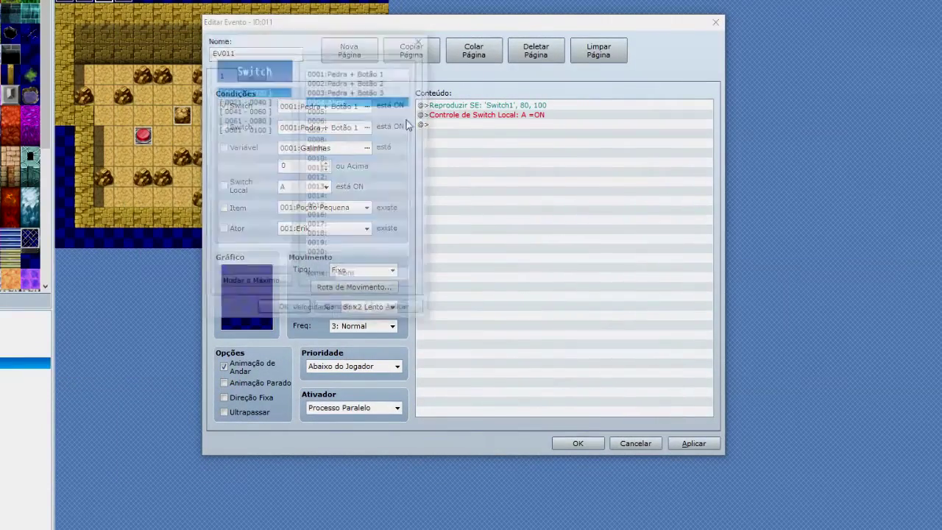
Step: In the copied event EV011, change the page 1 condition and page 2 branch to switch 0002:Pedra + Botão 2, and save it
click(345, 84)
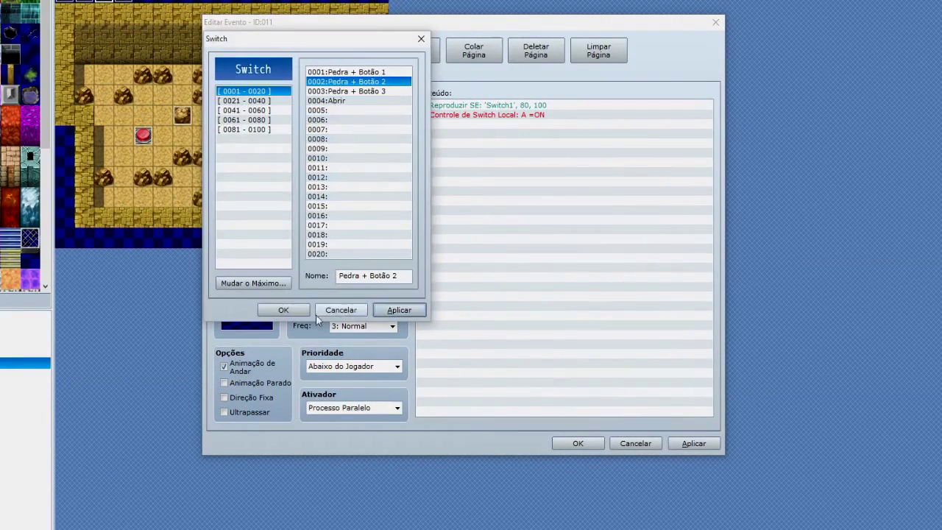
click(273, 306)
click(252, 78)
double_click(493, 115)
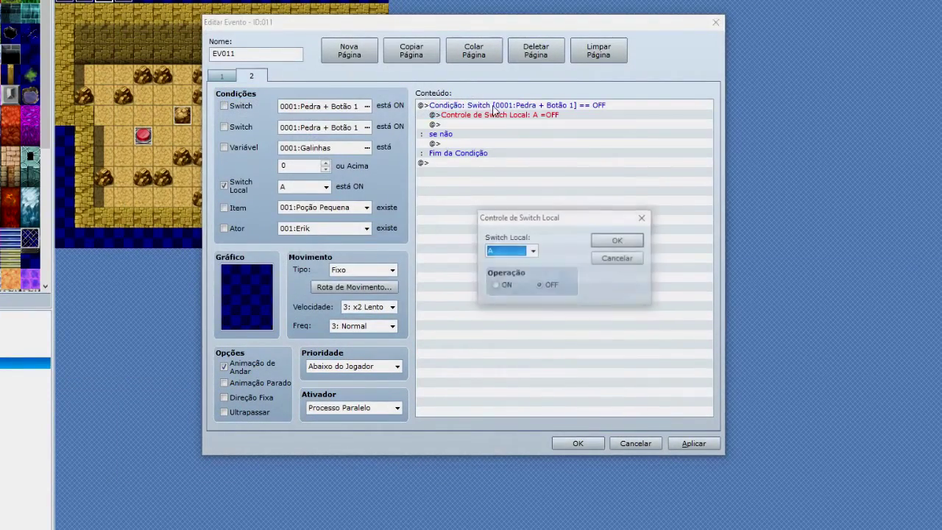
click(618, 260)
double_click(525, 107)
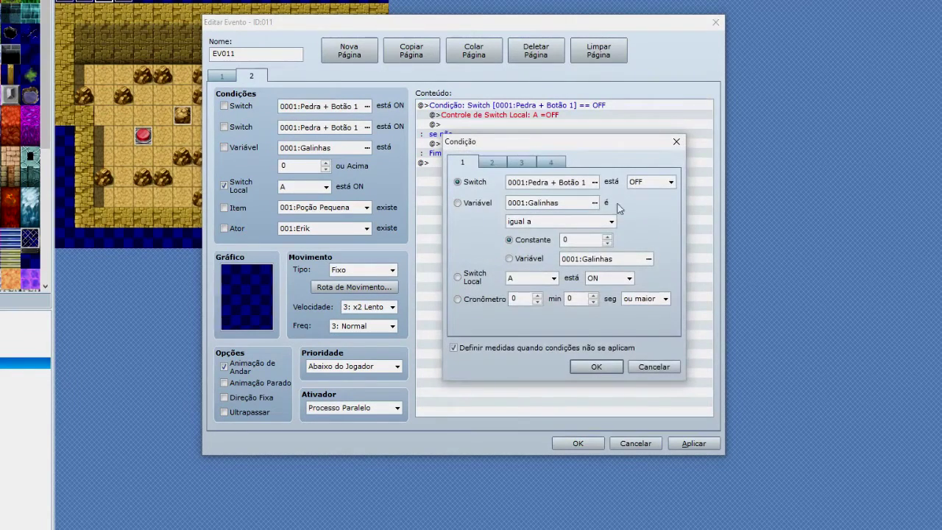
click(595, 183)
click(589, 201)
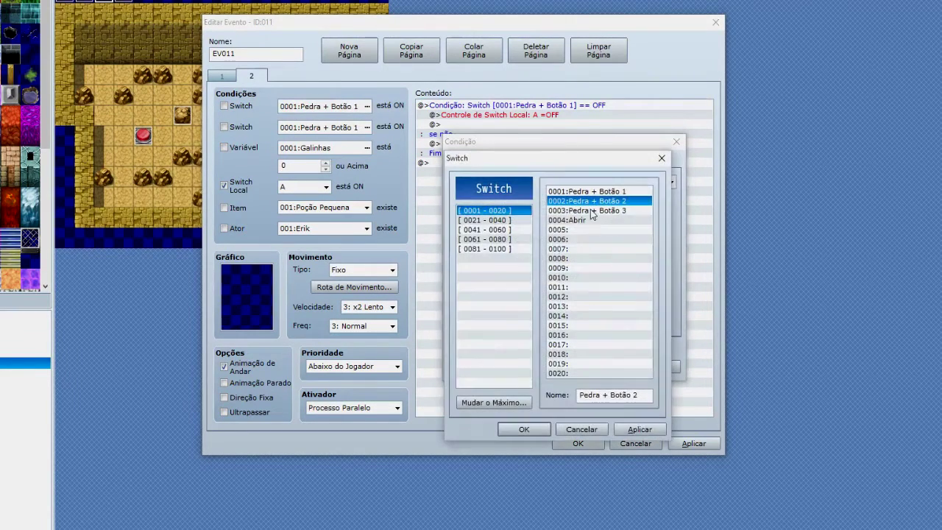
click(524, 429)
click(597, 364)
click(693, 443)
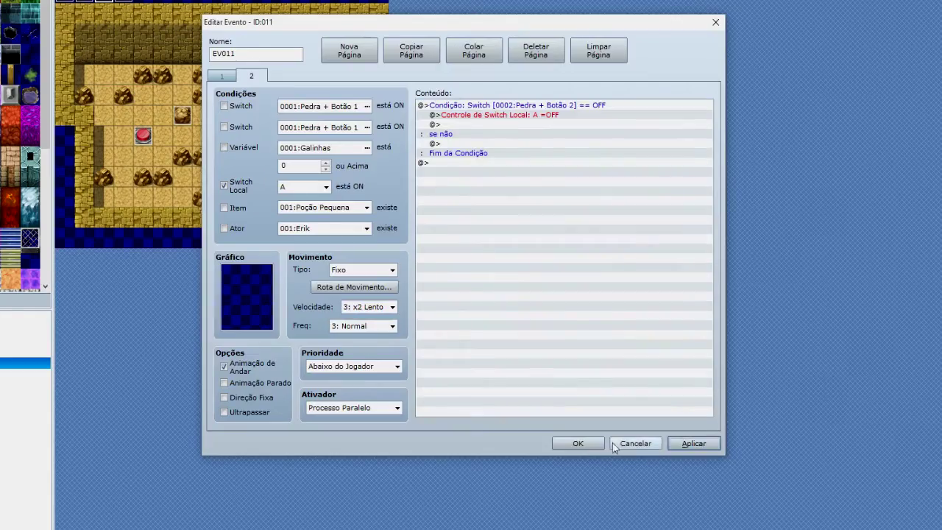
click(578, 443)
Step: In the copied event EV012, set the page 1 condition and page 2 branch to switch 0003:Pedra + Botão 3, and save it
double_click(131, 5)
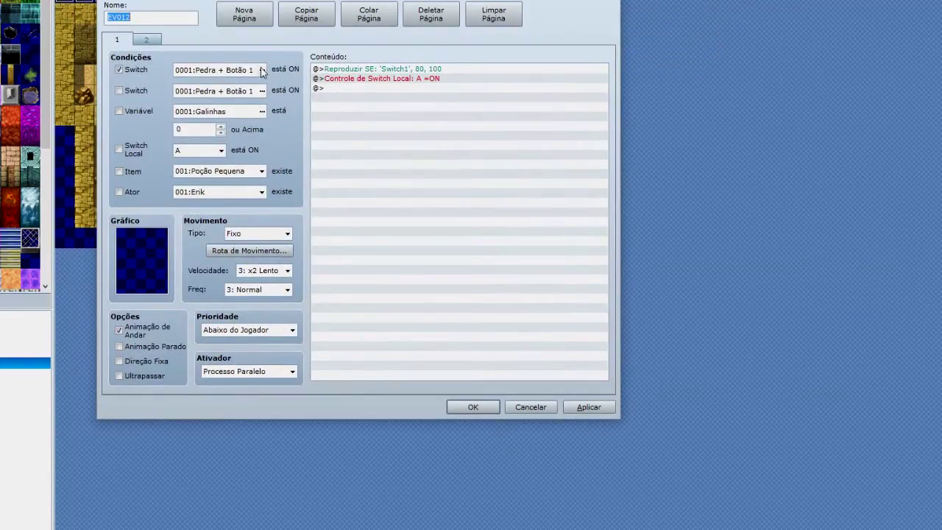
click(262, 70)
click(274, 56)
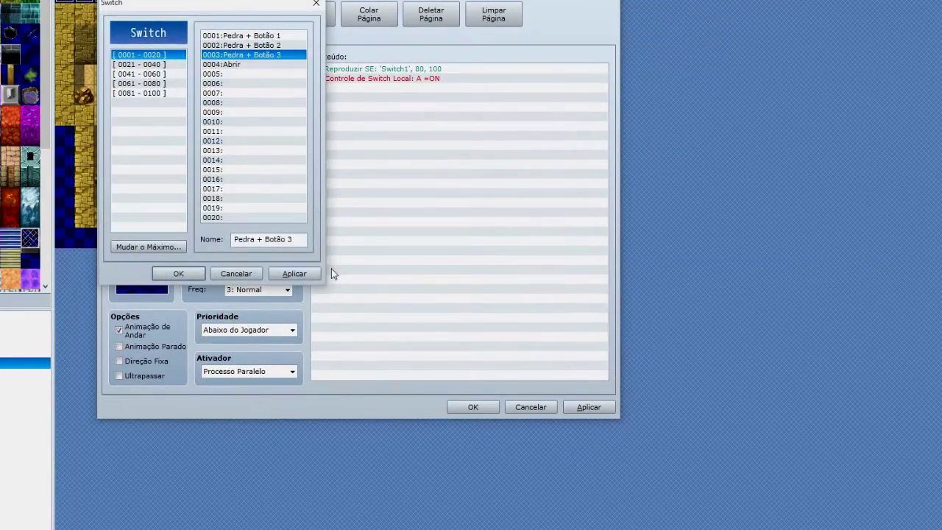
click(193, 274)
click(147, 41)
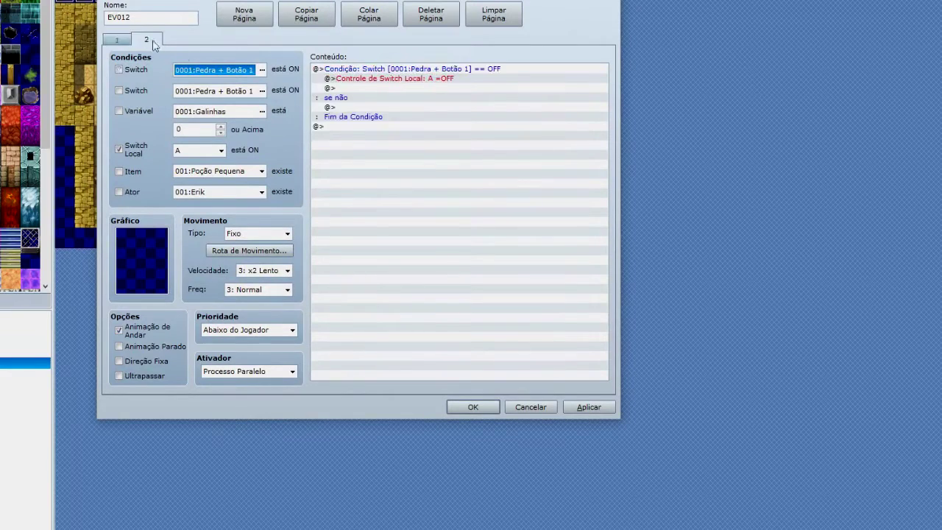
double_click(384, 70)
click(490, 145)
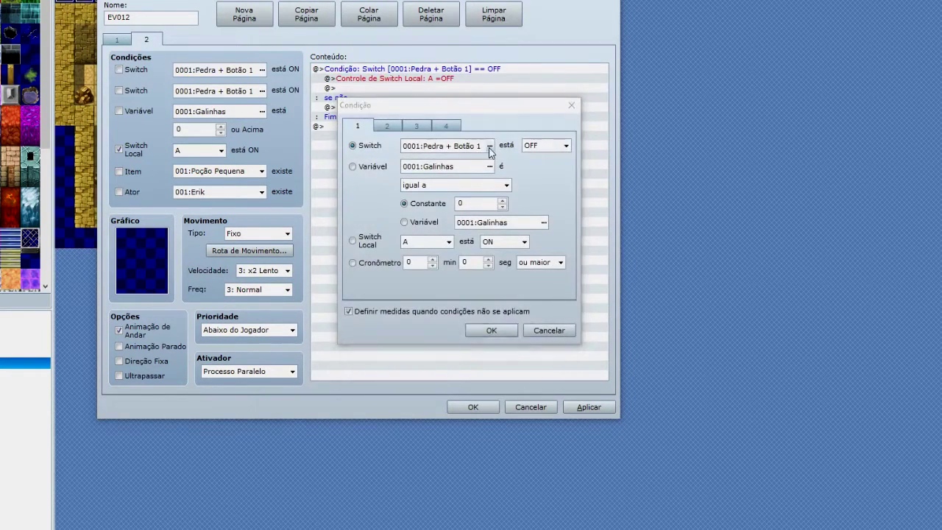
click(421, 391)
click(481, 331)
click(472, 407)
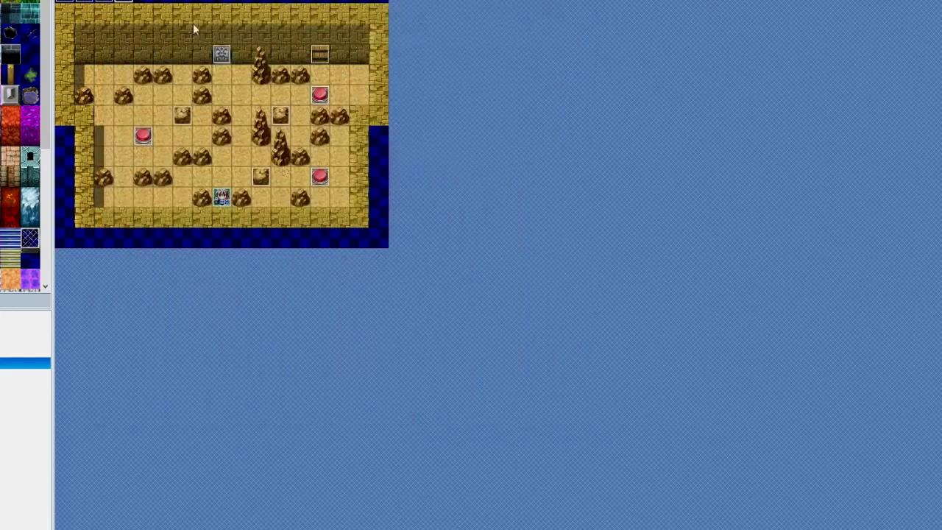
Step: Delete the wooden event on the cave's back wall above the northeast button
key(alt+F4)
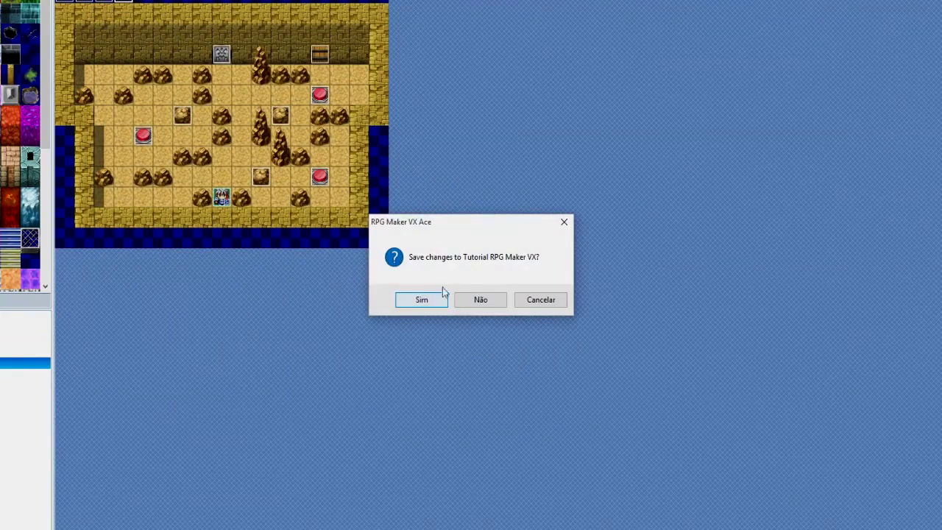
click(536, 308)
click(320, 56)
Step: Save the project and playtest the map, pushing the three boulders onto the buttons to check the sounds and the stone door
key(F12)
click(423, 301)
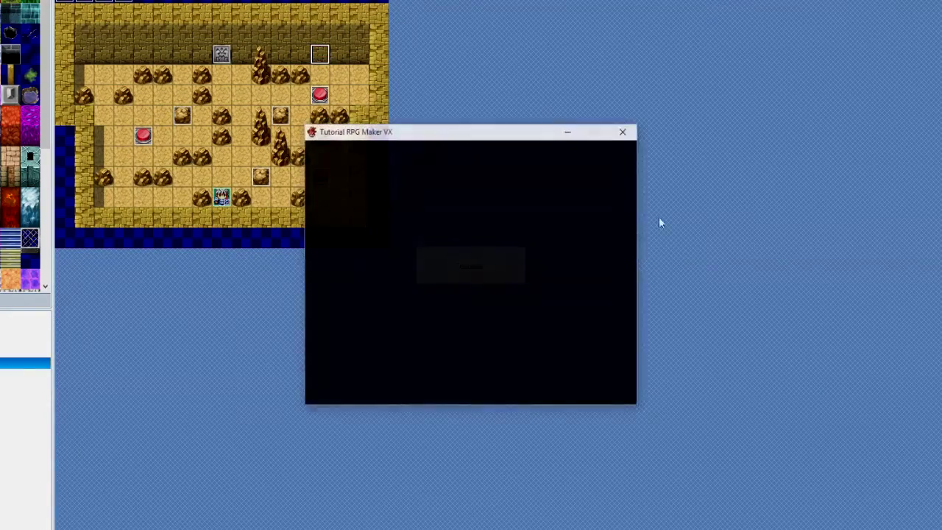
key(Return)
key(Up)
key(Right)
key(Right)
key(Right)
key(Left)
key(Left)
key(Up)
key(Up)
key(Up)
key(Right)
key(Right)
key(Down)
key(Right)
key(Up)
key(Left)
key(Up)
key(Right)
key(Left)
key(Left)
key(Left)
key(Down)
key(Down)
key(Down)
key(Down)
key(Left)
key(Left)
key(Left)
key(Down)
key(Left)
key(Left)
key(Left)
key(Up)
key(Up)
key(Up)
key(Right)
key(Right)
key(Right)
key(Right)
key(Up)
key(Left)
key(Left)
key(Up)
key(Left)
key(Down)
key(Left)
key(Down)
key(Down)
key(Right)
key(Down)
key(Down)
key(Right)
key(Right)
key(Right)
key(Up)
key(Right)
key(Right)
key(Right)
key(Up)
key(Up)
key(Up)
key(Up)
key(Up)
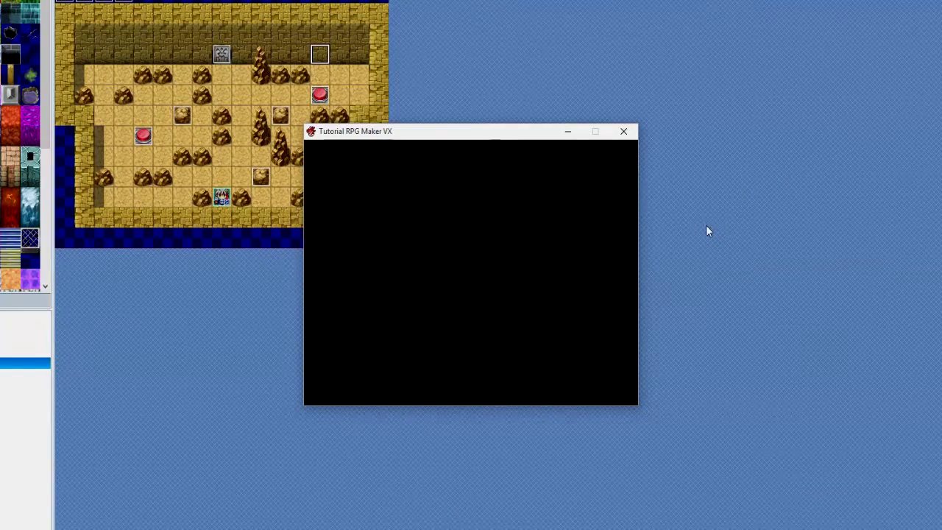
key(Up)
key(Up)
key(Right)
key(Up)
key(Up)
key(Up)
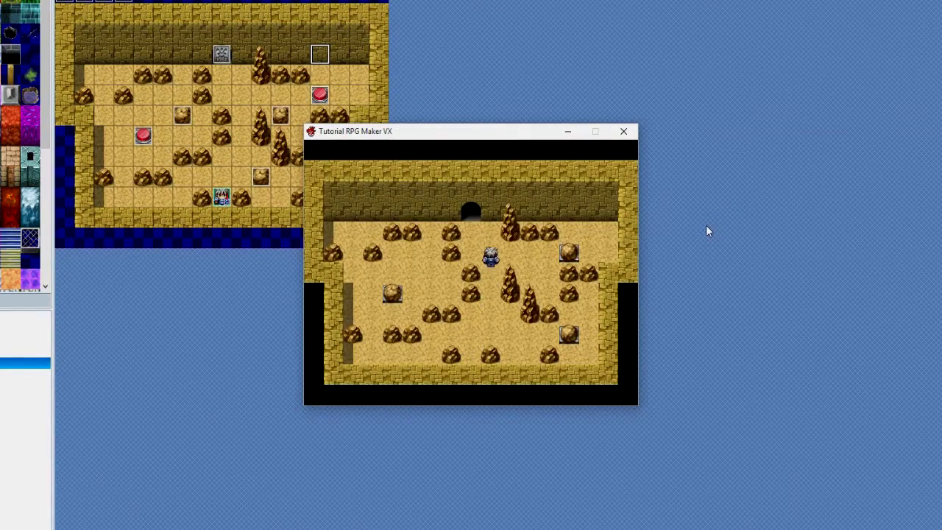
Step: Walk the hero around the room past the placed boulders and end the playtest
key(Right)
key(Right)
key(Right)
key(Left)
key(Left)
key(Left)
key(Down)
key(Down)
key(Down)
key(Down)
key(Right)
key(Right)
key(Left)
key(Left)
key(Left)
key(Up)
key(Down)
key(Left)
key(Up)
key(Down)
key(Left)
key(Up)
key(Right)
click(624, 132)
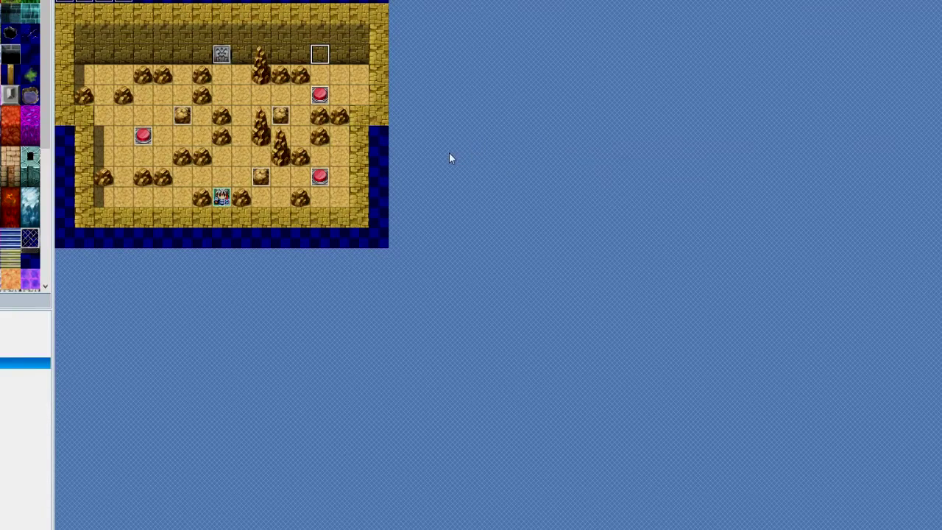
Step: Create an event named Cristal just southeast of the stone door with the !Crystal graphic, walking animation off and Animação Parado on
double_click(241, 74)
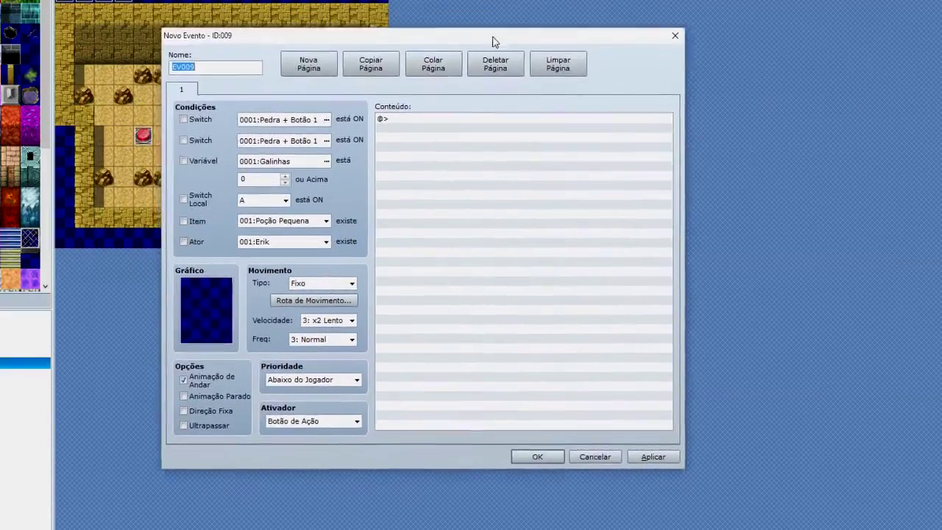
drag(493, 42, 513, 16)
text(Cristal)
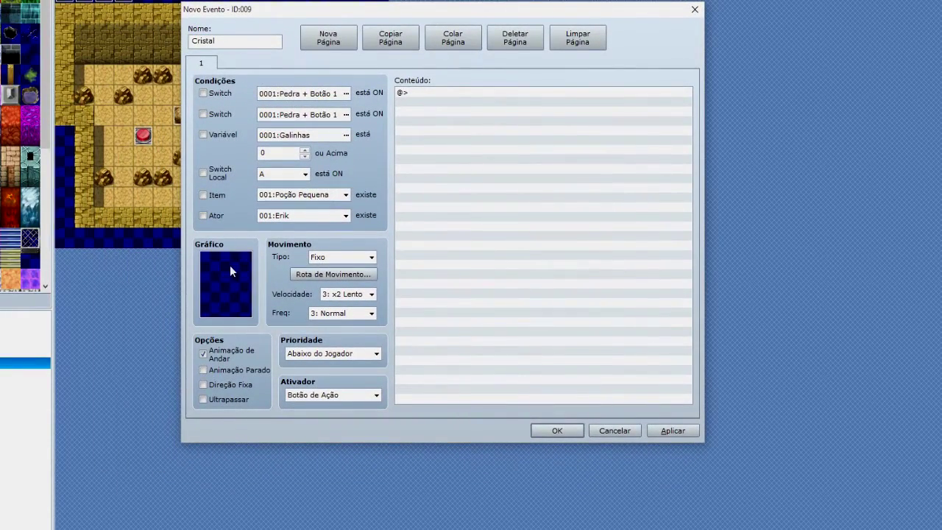
double_click(229, 266)
drag(331, 193, 330, 317)
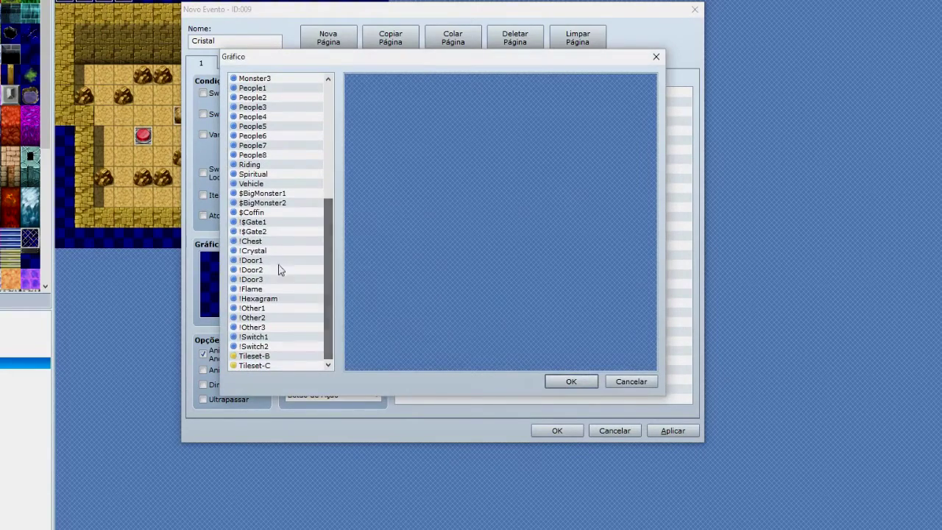
click(273, 251)
click(561, 381)
click(223, 352)
click(232, 371)
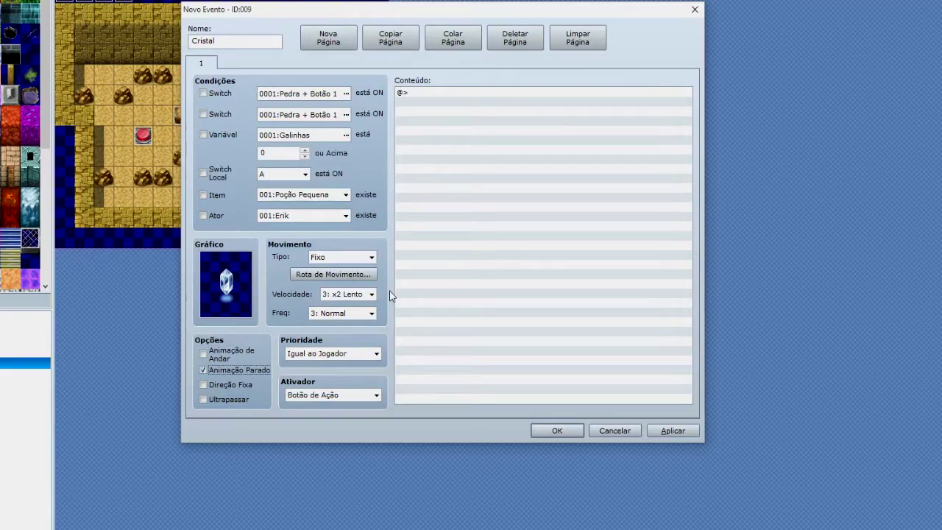
Step: Add the message "Deseja resetar a sala?" to the Cristal event, followed by a Sim/Não choice
double_click(441, 96)
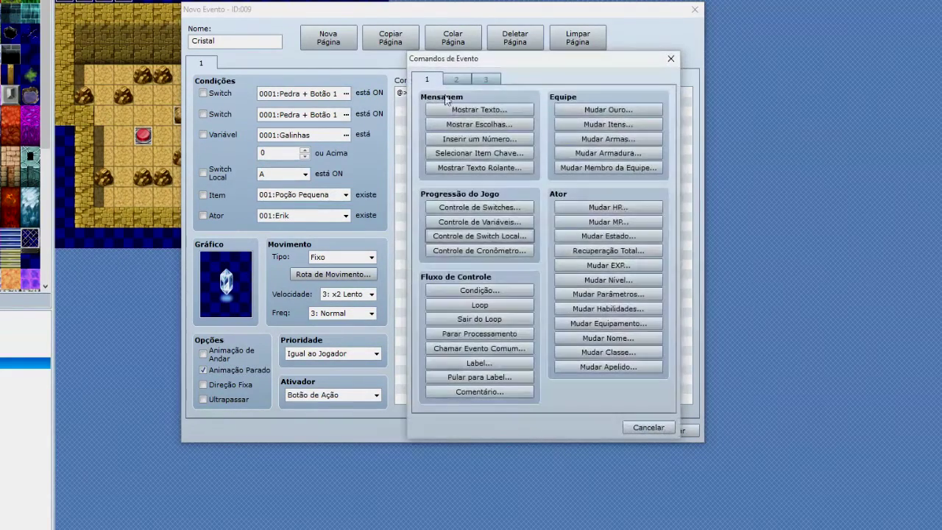
click(477, 110)
text(Deseja resetar a sala?)
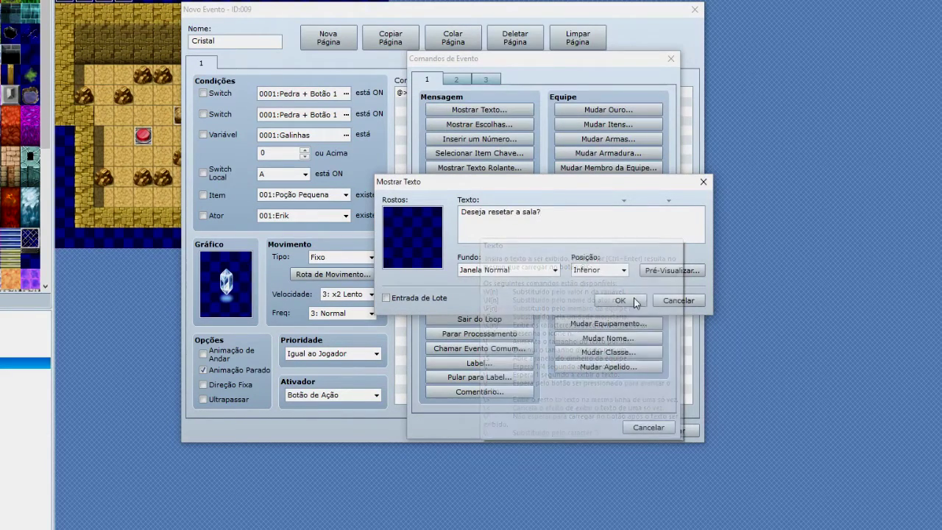
click(635, 301)
double_click(464, 112)
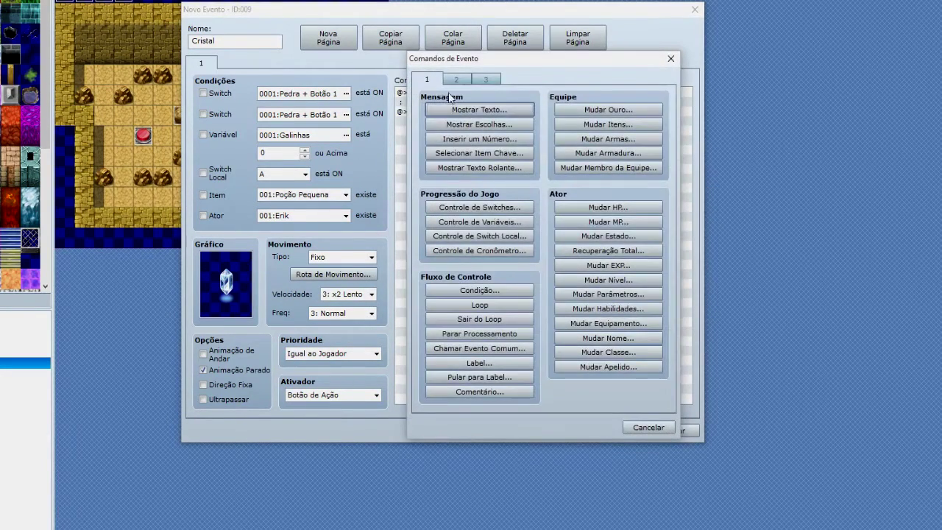
click(479, 124)
key(Return)
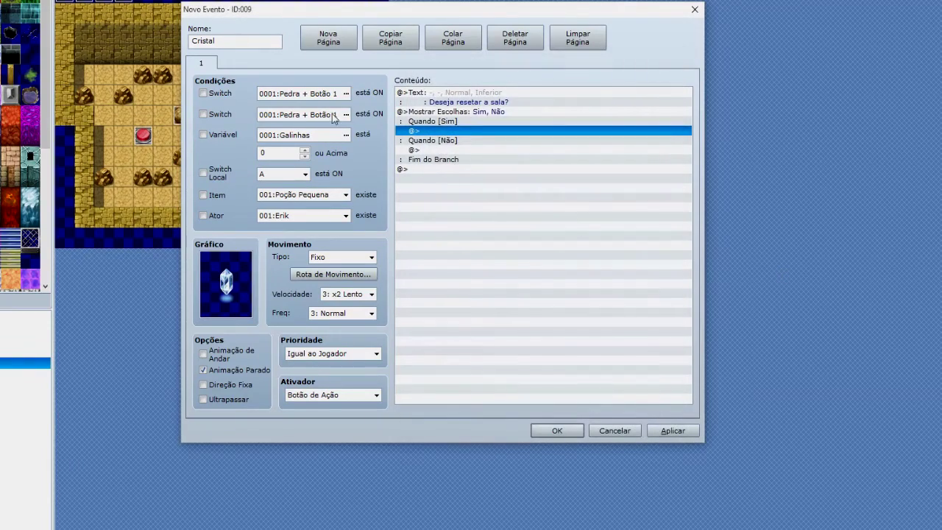
Step: Add a Fade out command inside the Sim branch of the choice
double_click(486, 135)
drag(494, 58, 479, 44)
click(442, 67)
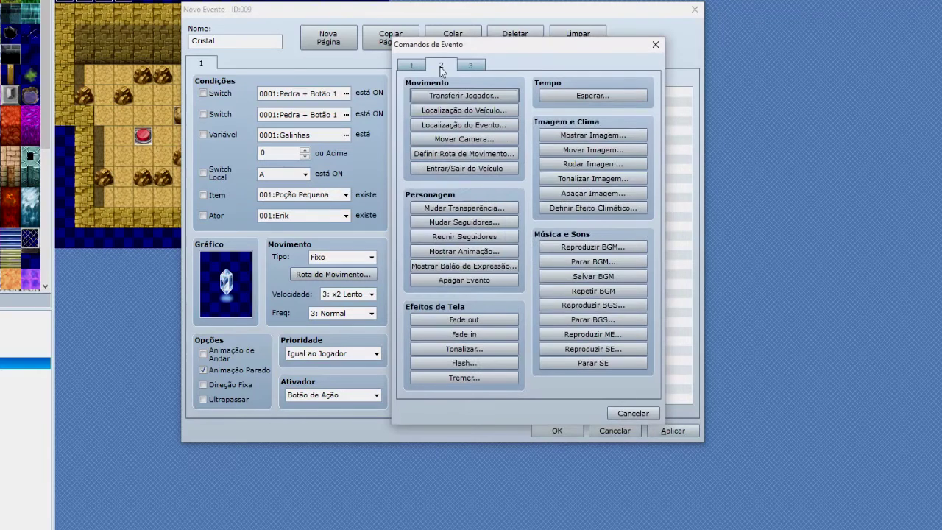
click(450, 125)
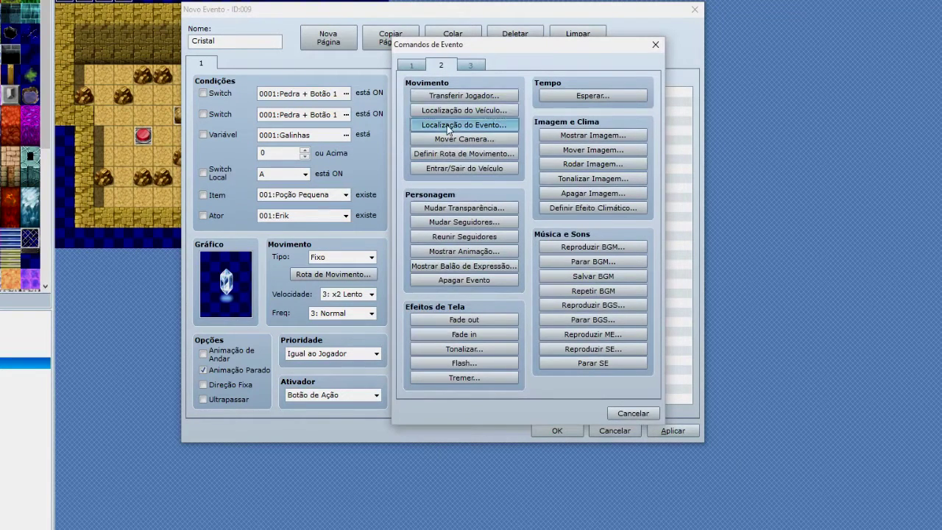
click(582, 348)
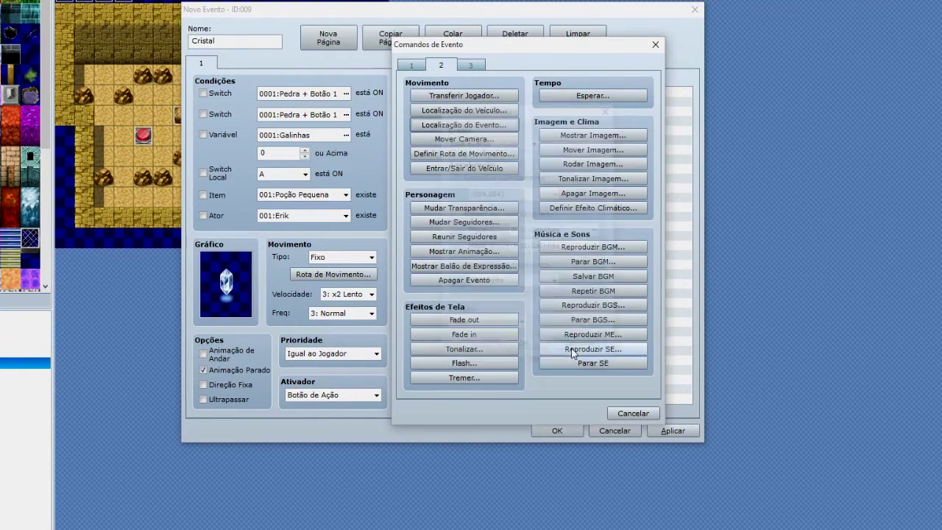
click(462, 321)
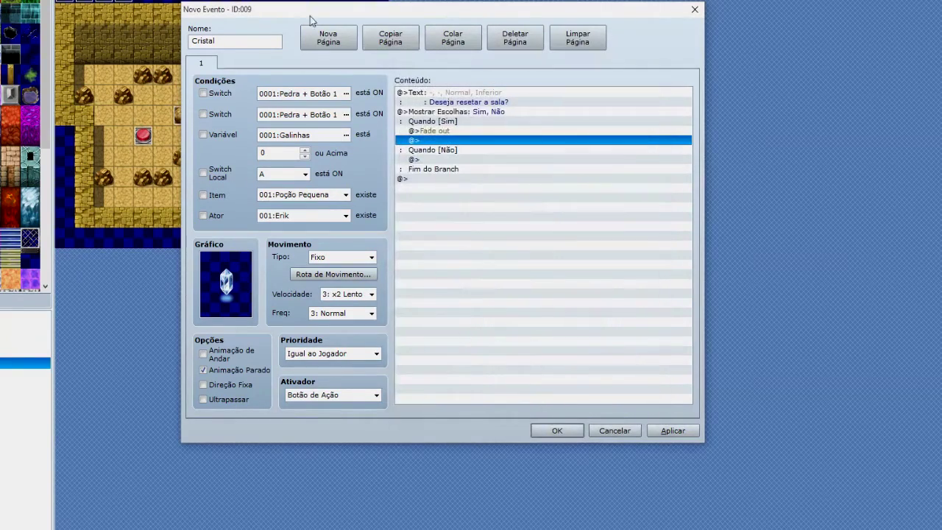
Step: Add an event location command after the fade that places Pedra 1 at (006,006)
double_click(451, 141)
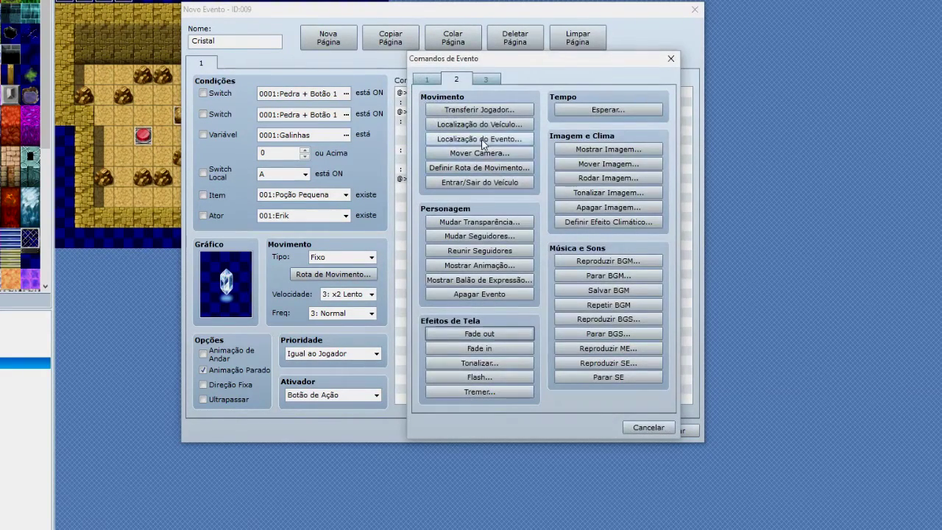
click(482, 139)
click(548, 156)
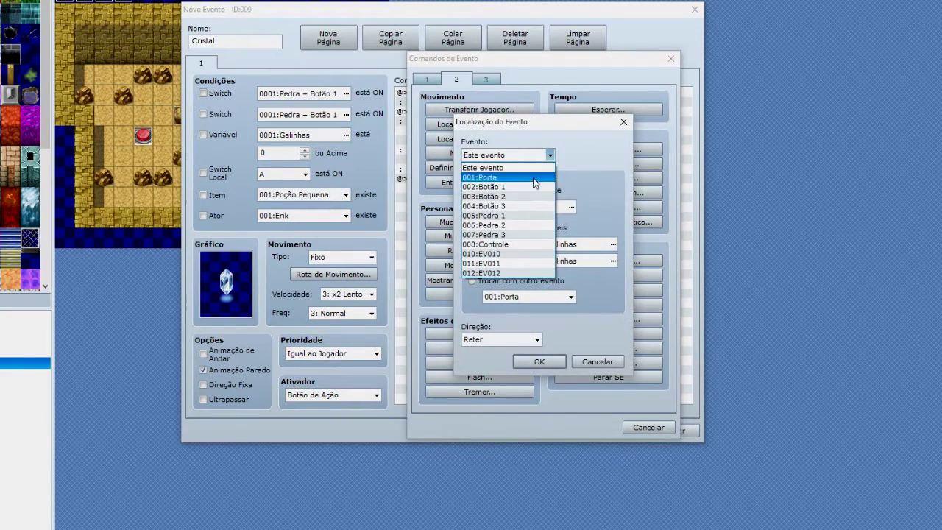
click(524, 213)
click(571, 207)
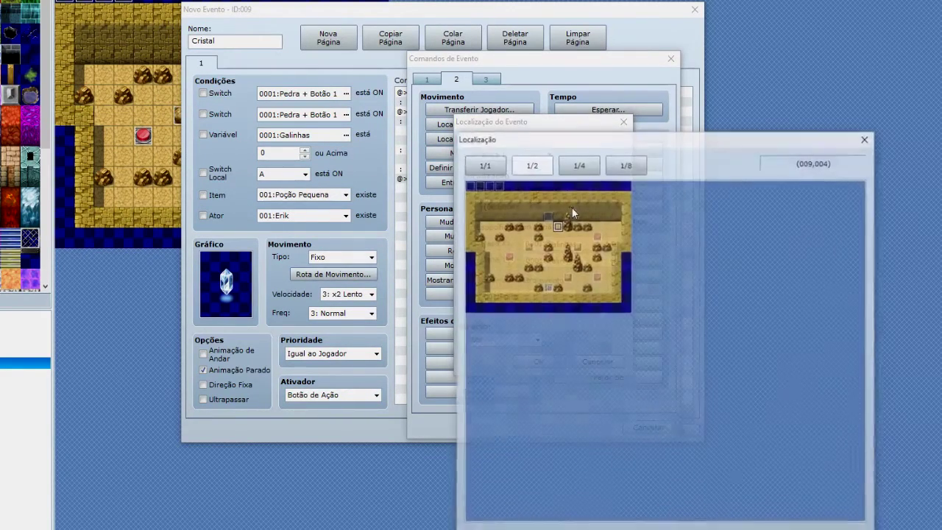
click(529, 246)
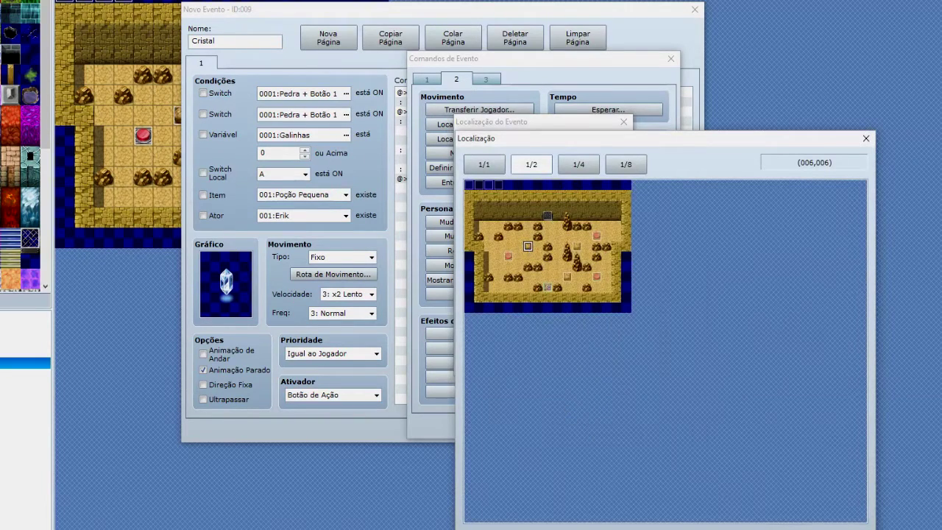
key(Return)
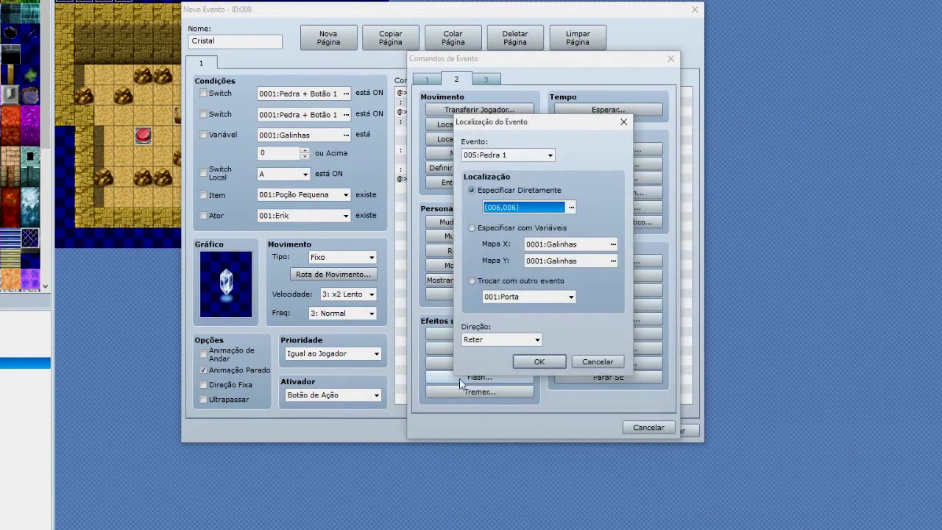
click(542, 361)
Step: Duplicate the Pedra 1 location command twice within the Sim branch
click(505, 139)
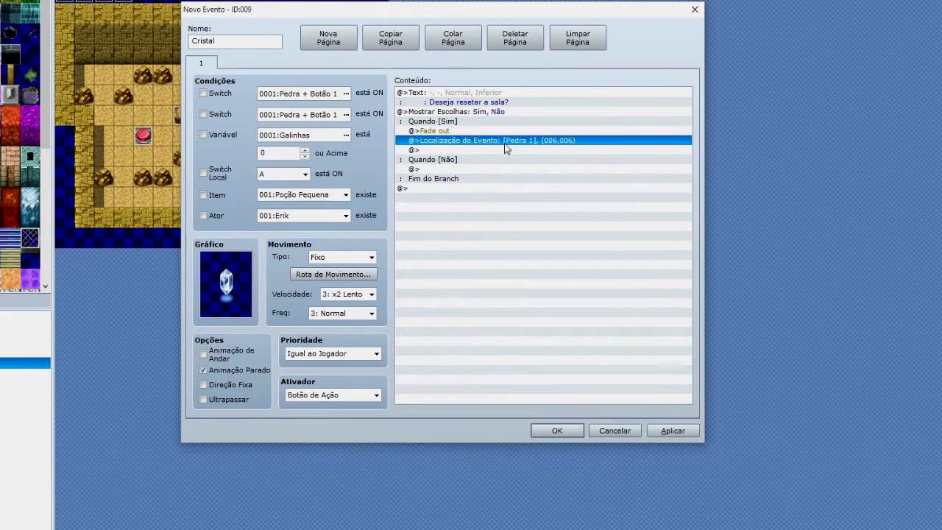
key(ctrl+c)
key(ctrl+v)
key(ctrl+v)
Step: Change the second location command to place Pedra 2 at (010,009)
double_click(505, 151)
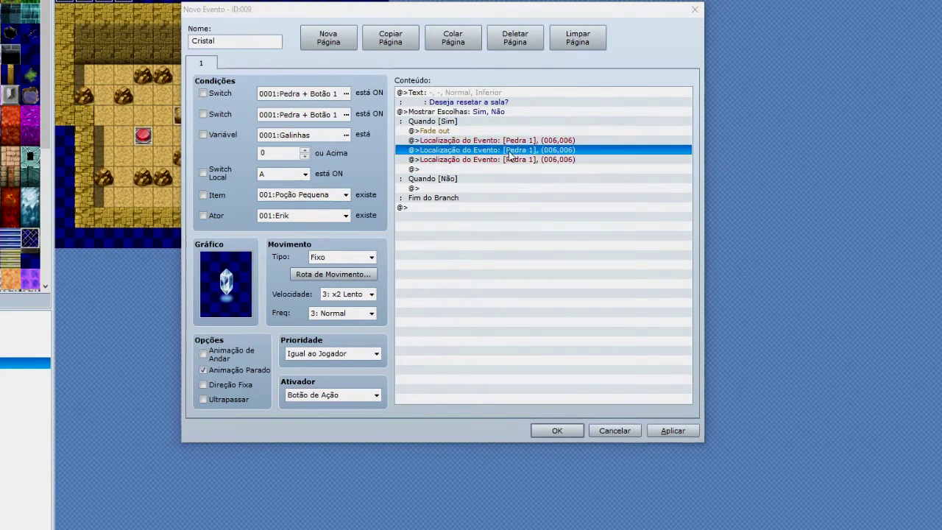
click(549, 155)
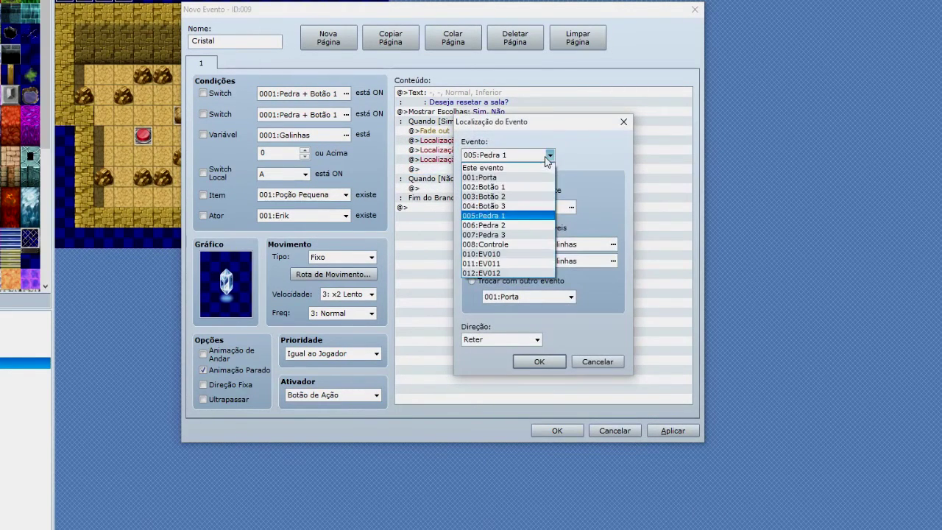
click(533, 225)
click(569, 208)
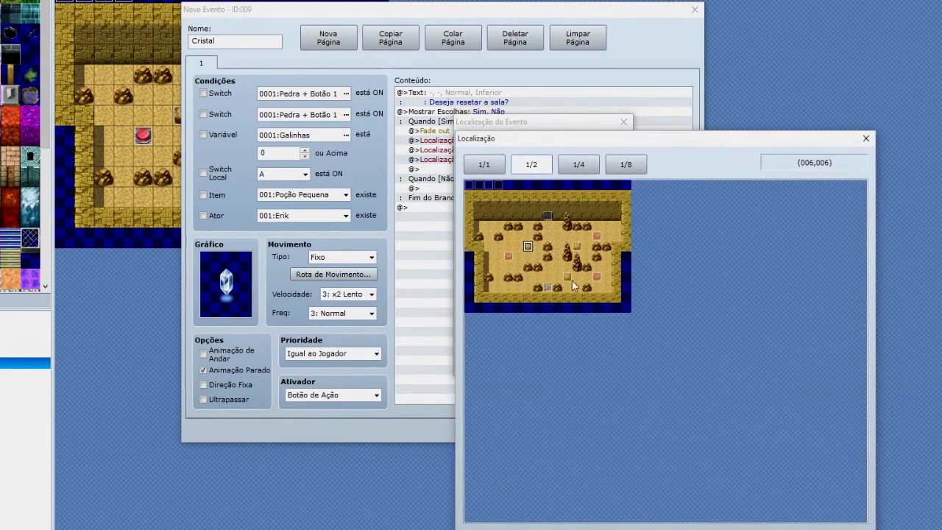
click(567, 277)
key(Return)
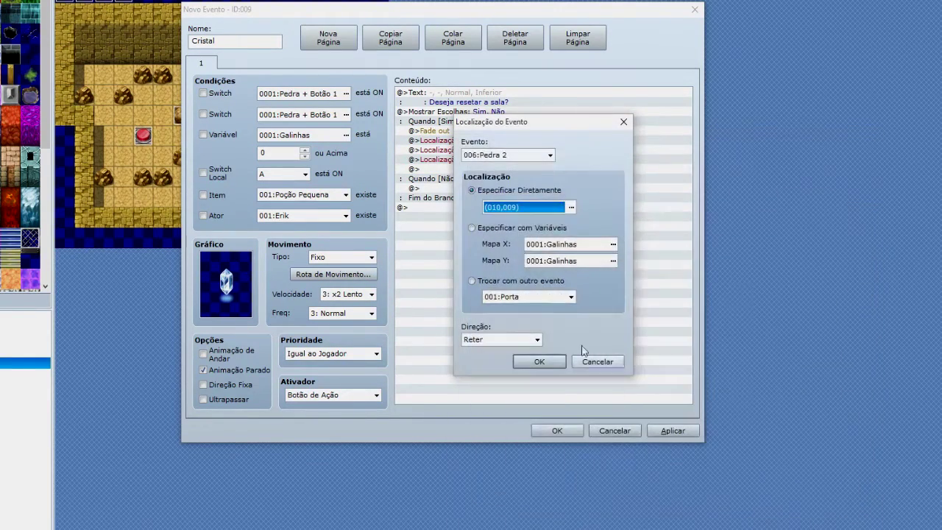
click(546, 360)
Step: Change the third event location command to place Pedra 3 at (011,006)
click(477, 161)
double_click(477, 160)
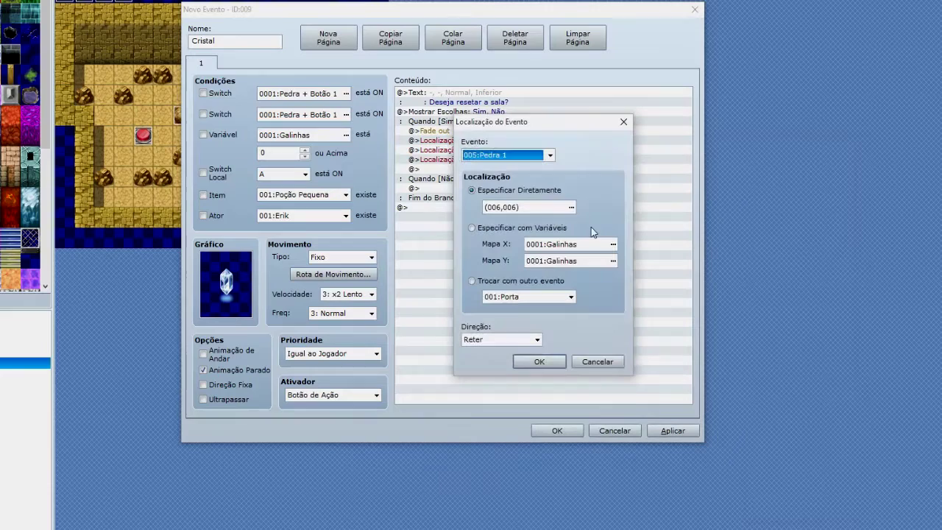
click(549, 155)
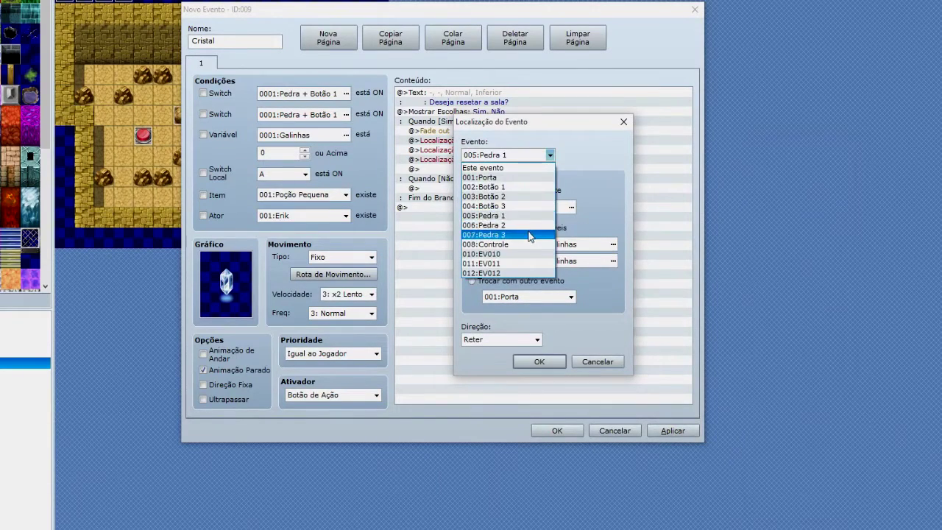
click(515, 234)
click(571, 208)
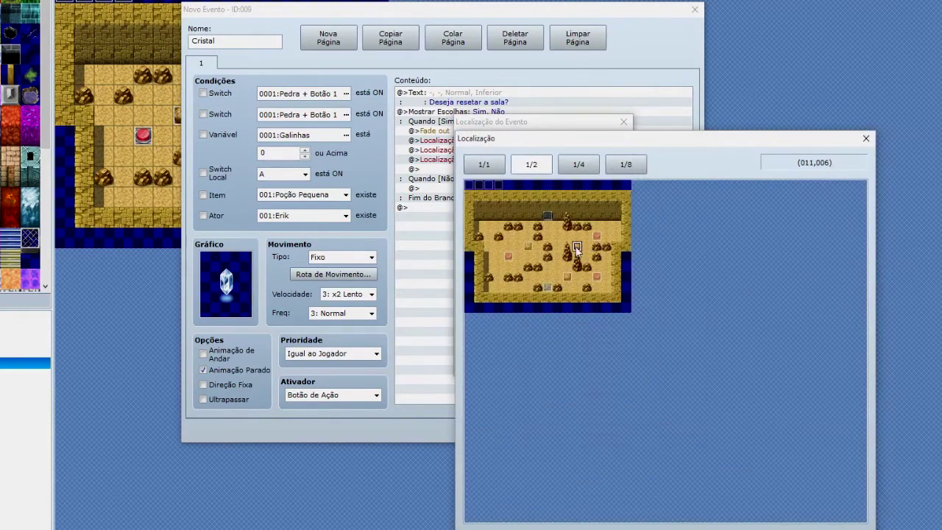
key(Return)
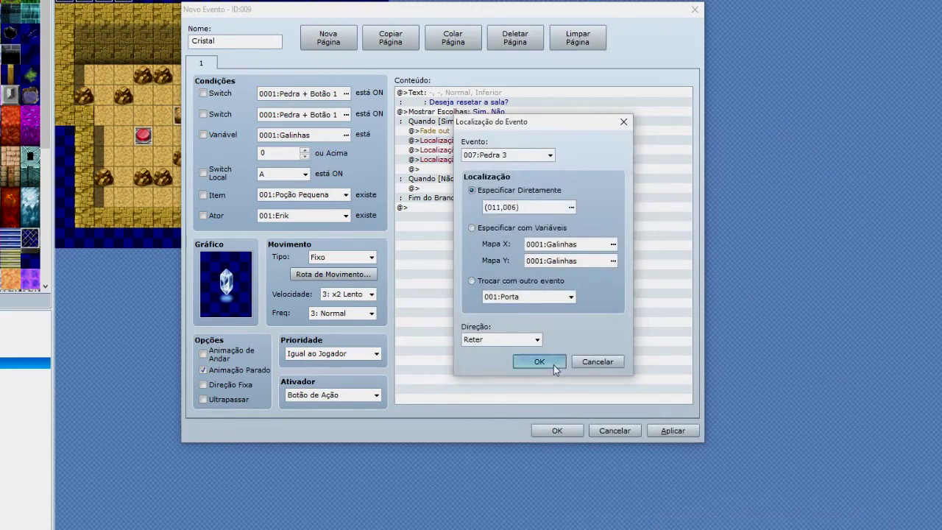
click(539, 361)
Step: Add a player transfer command after the boulder locations, targeting Puzzle pronto at (008,010) with direction Cima
double_click(490, 170)
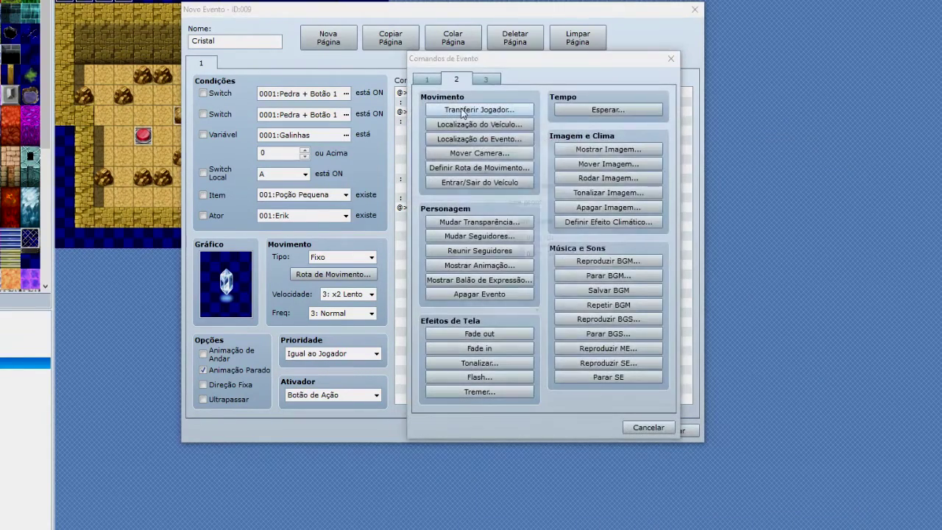
click(477, 111)
click(612, 201)
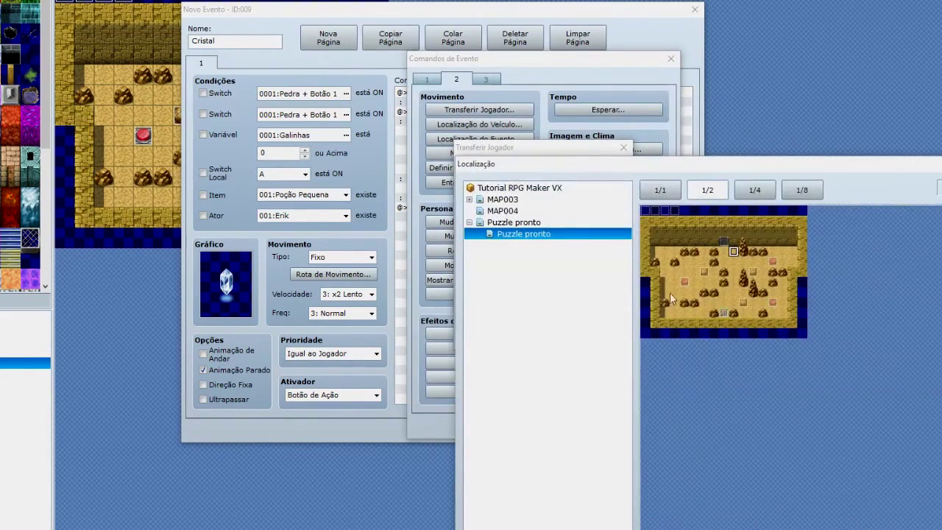
key(Return)
click(538, 313)
click(500, 367)
click(540, 338)
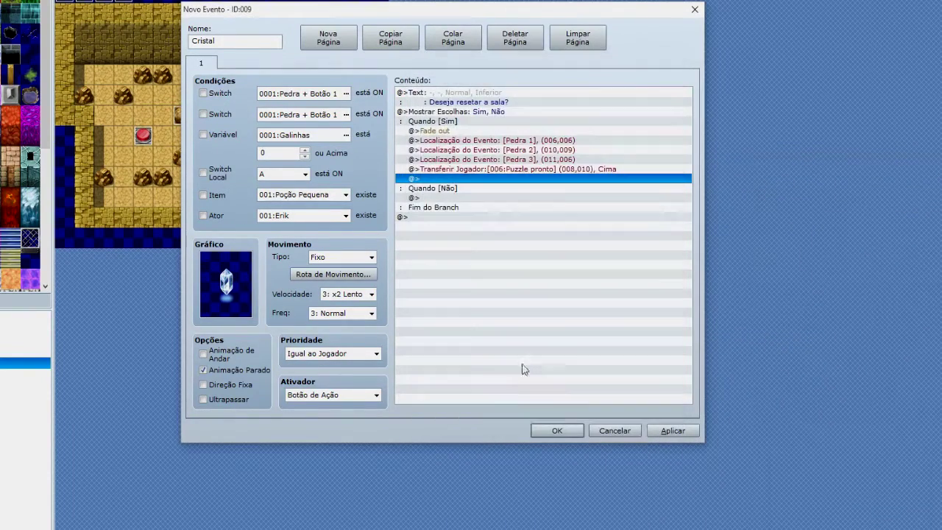
Step: Add a Fade in command after the player transfer, followed by the text message "Boa sorte novamente!"
double_click(475, 178)
click(471, 347)
double_click(498, 189)
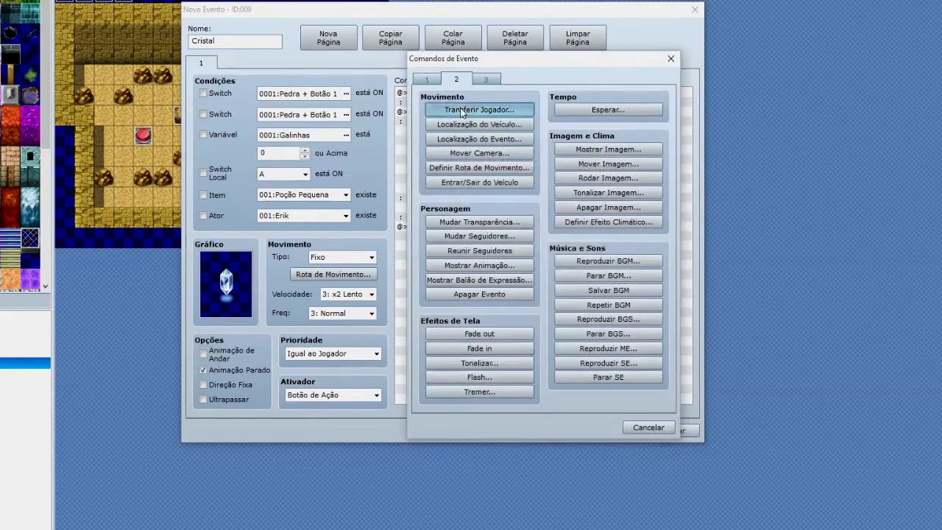
click(479, 109)
click(597, 337)
click(427, 78)
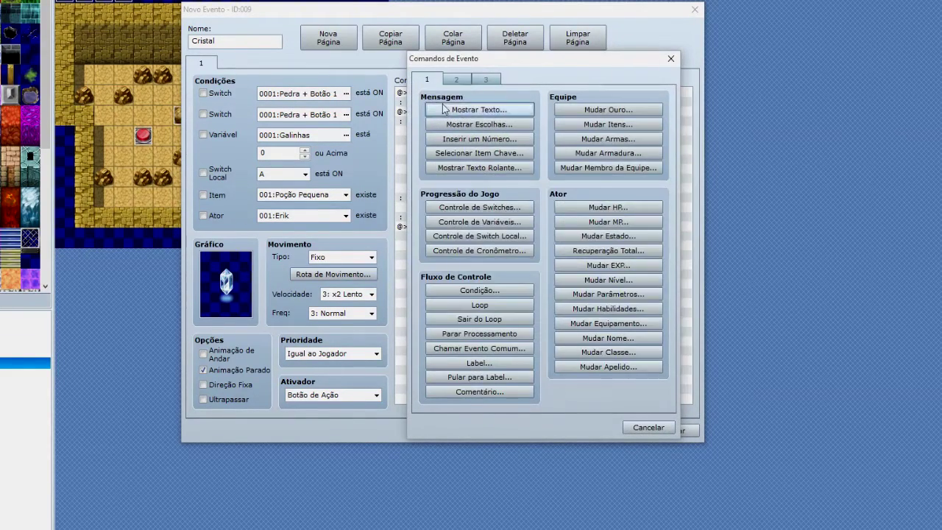
click(480, 110)
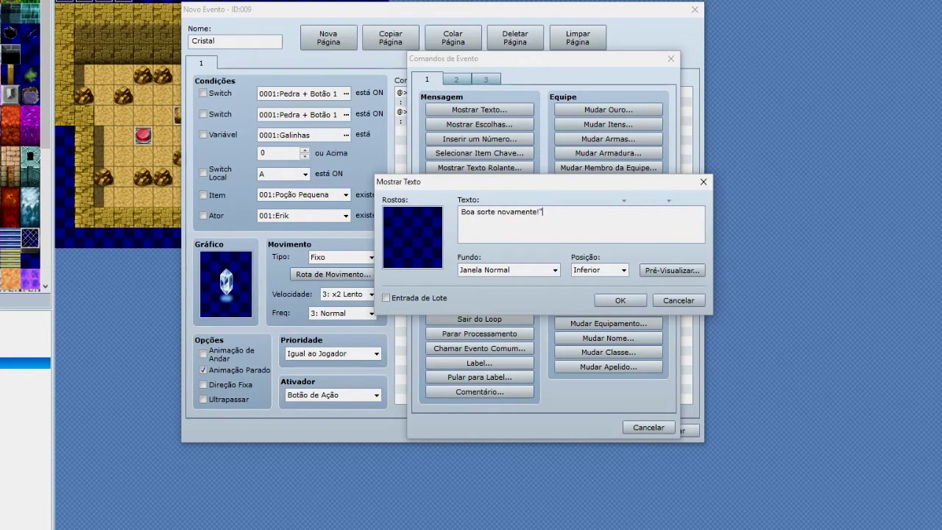
click(619, 300)
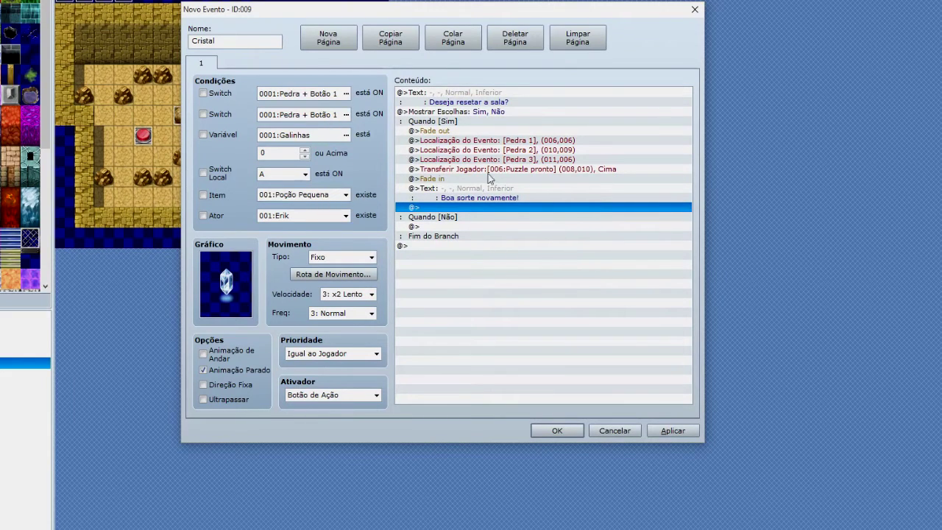
Step: Add a second page to the Cristal event, conditioned on switch 0004:Abrir being ON
click(335, 42)
click(221, 96)
click(345, 94)
click(320, 88)
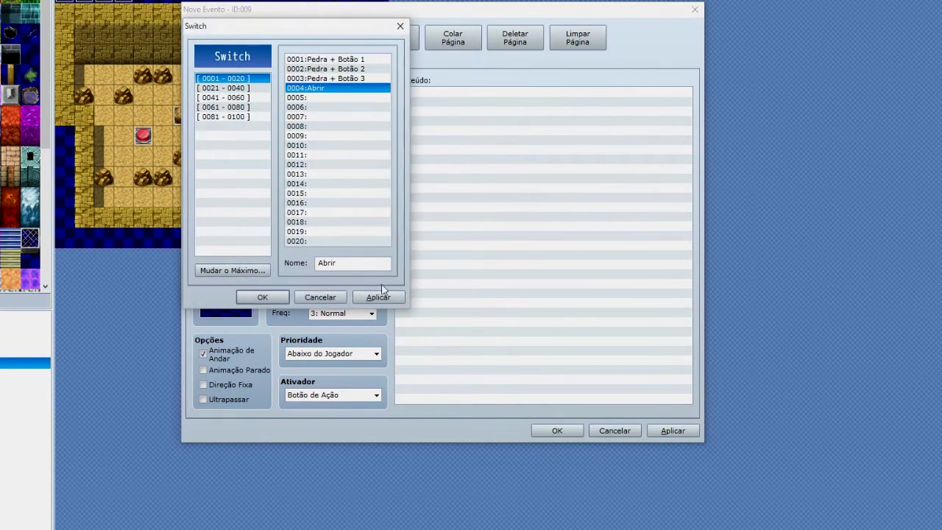
click(263, 296)
Step: Give the second page the dark crystal graphic from !Crystal and save the Cristal event
double_click(225, 287)
drag(325, 209, 329, 346)
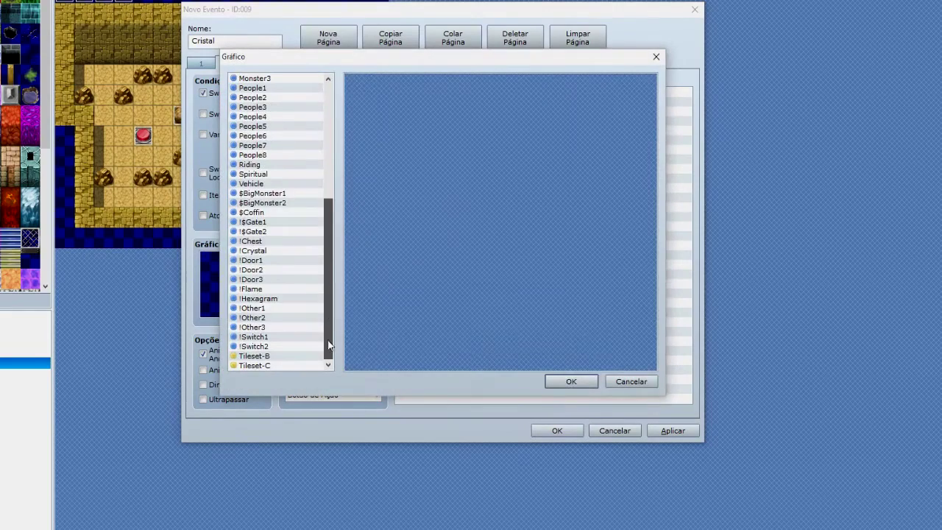
click(270, 251)
click(351, 181)
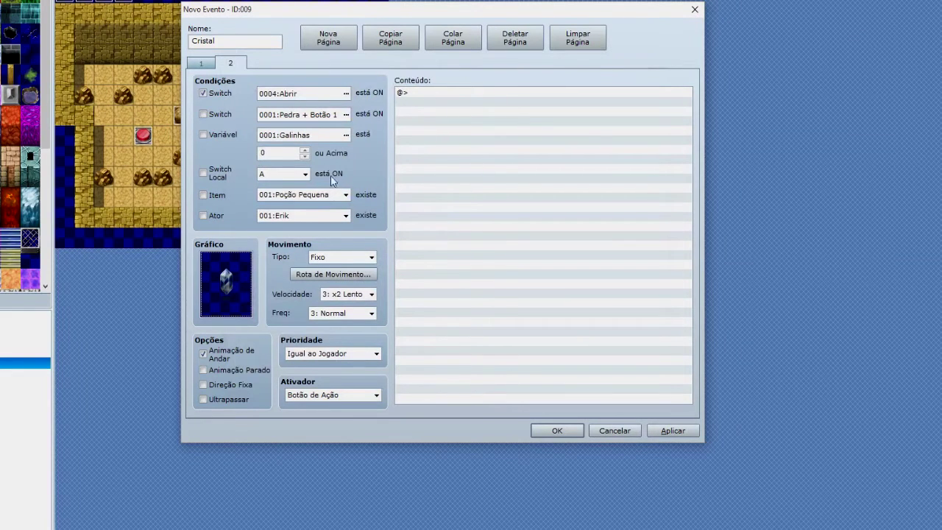
click(198, 63)
click(225, 65)
click(650, 431)
click(557, 430)
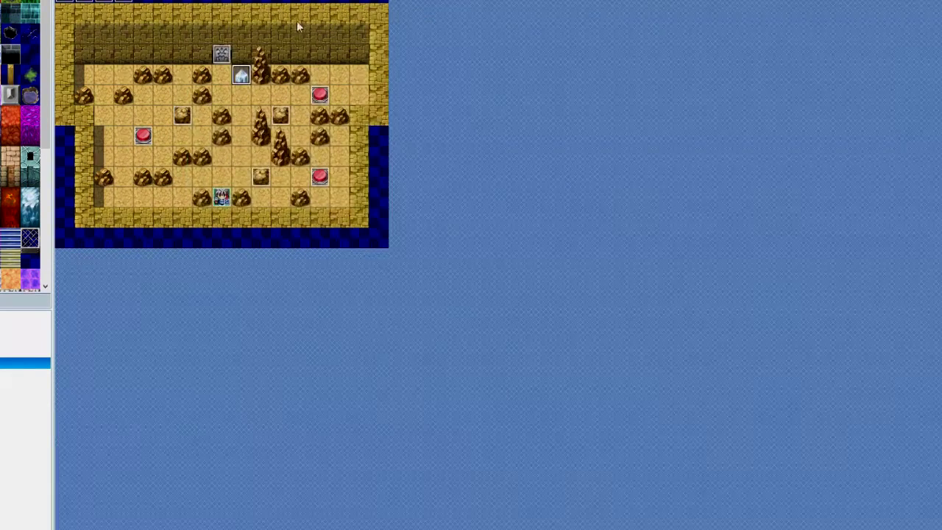
Step: Start a playtest and push the lowest boulder right onto the lower-right button
key(F12)
click(418, 296)
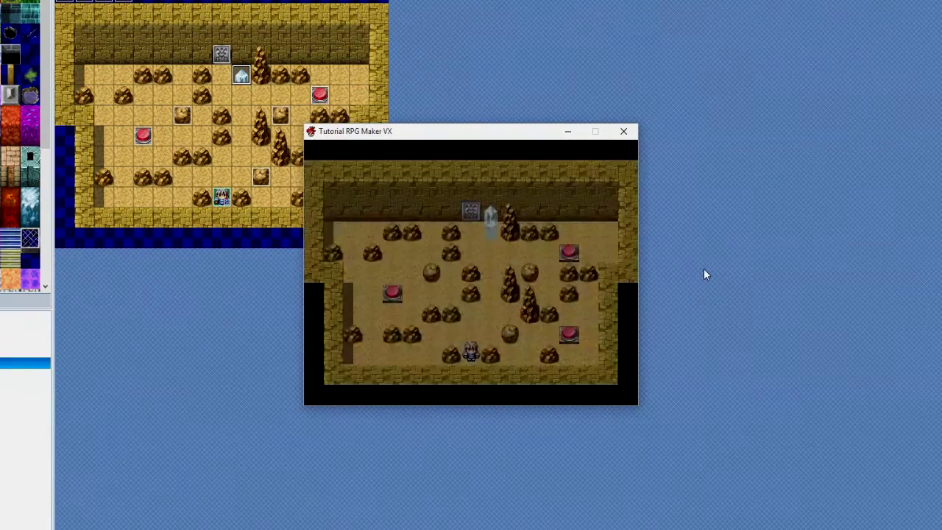
key(Right)
key(Right)
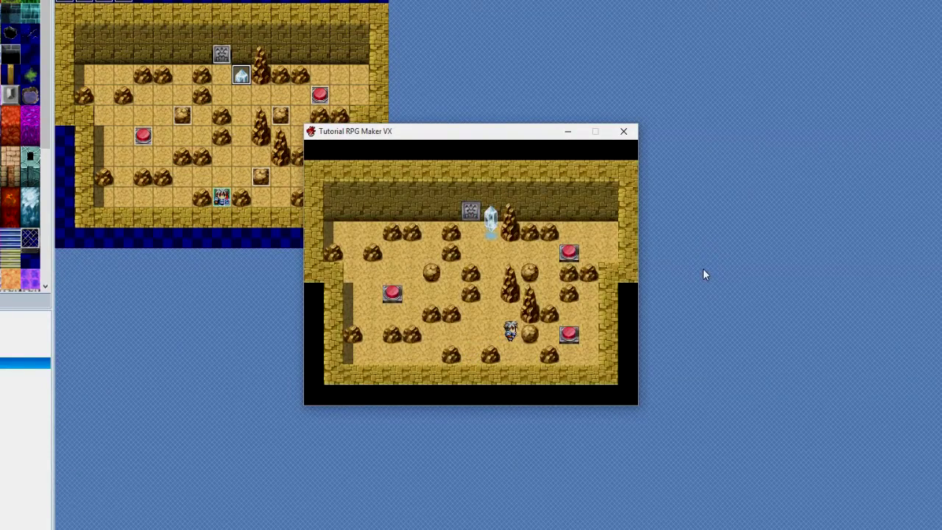
key(Right)
Step: Walk to the upper-right boulder and push it down against the tall rocks to get it stuck
key(Left)
key(Left)
key(Up)
key(Left)
key(Up)
key(Up)
key(Up)
key(Right)
key(Right)
key(Down)
key(Right)
key(Down)
key(Up)
Step: Walk to the crystal and reset the room with the Sim choice to test the reset
key(Left)
key(Left)
key(Left)
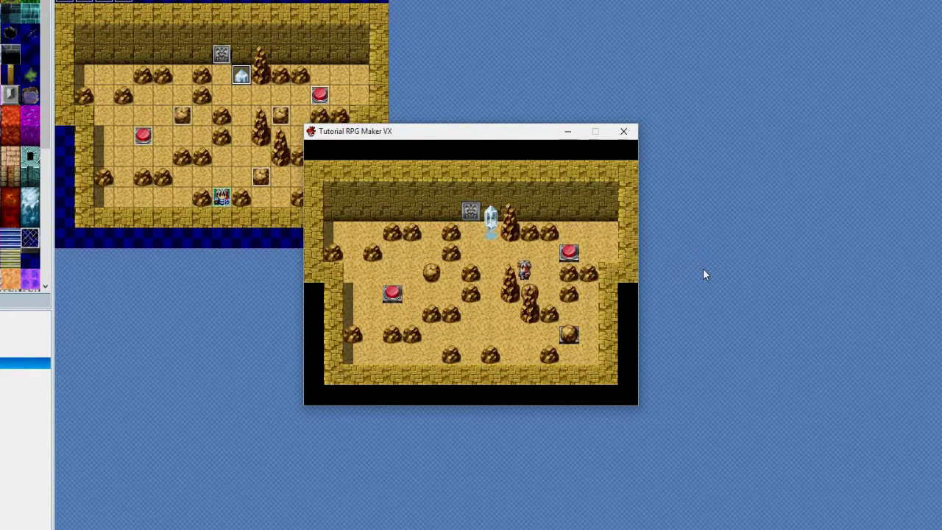
key(Up)
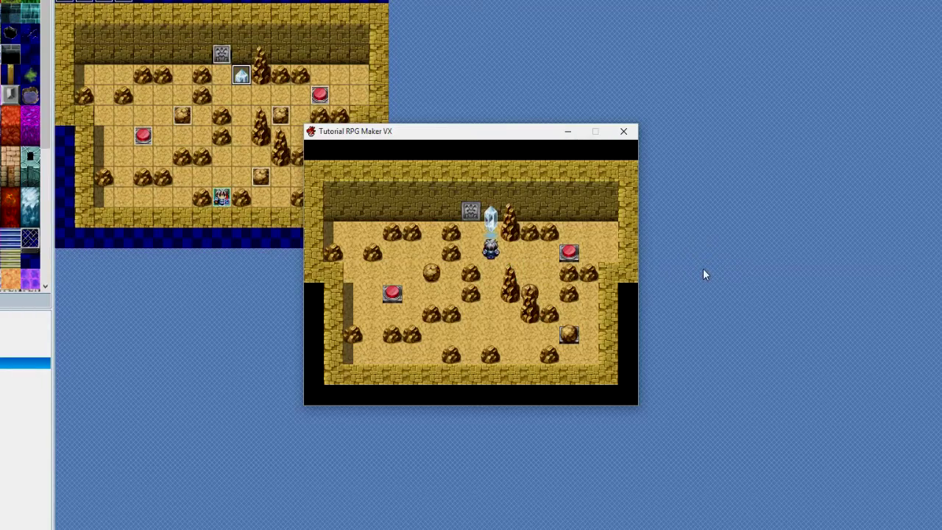
key(Return)
key(Return)
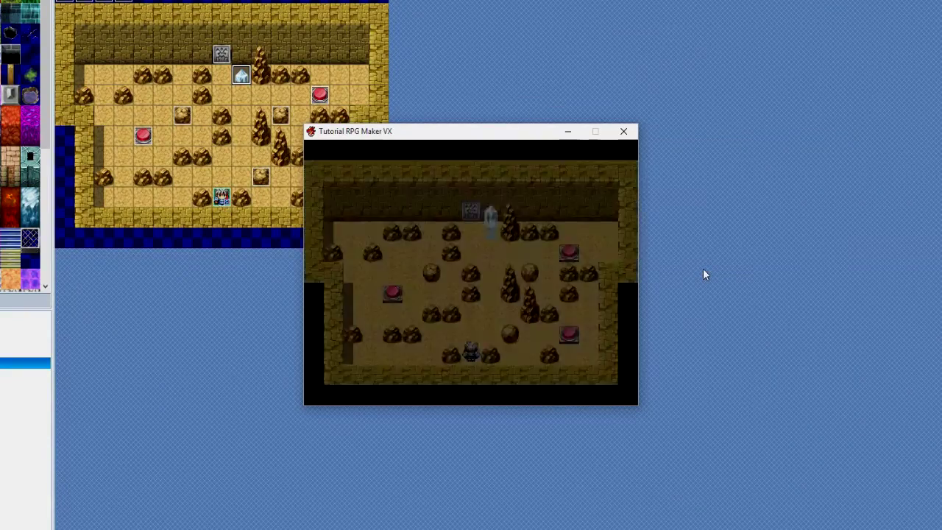
key(Return)
Step: After the reset, push the lowest boulder onto the lower-right button again
key(Up)
key(Right)
key(Right)
key(Right)
key(Right)
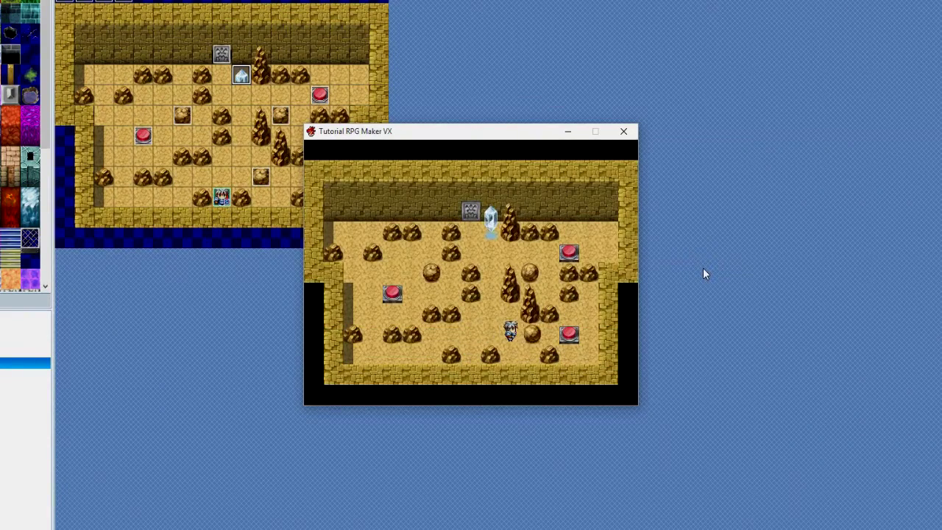
Step: Walk around to the upper-right boulder and push it onto the upper-right button
key(Up)
key(Left)
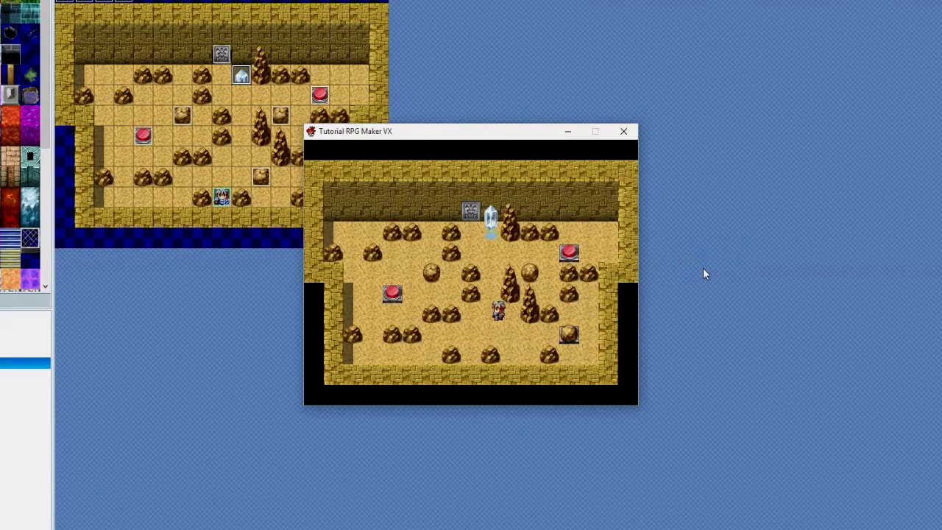
key(Up)
key(Up)
key(Right)
key(Right)
key(Down)
key(Right)
key(Up)
key(Left)
key(Right)
key(Left)
Step: Walk across to the left boulder and push it left and down onto the left button
key(Left)
key(Down)
key(Down)
key(Down)
key(Down)
key(Left)
key(Left)
key(Left)
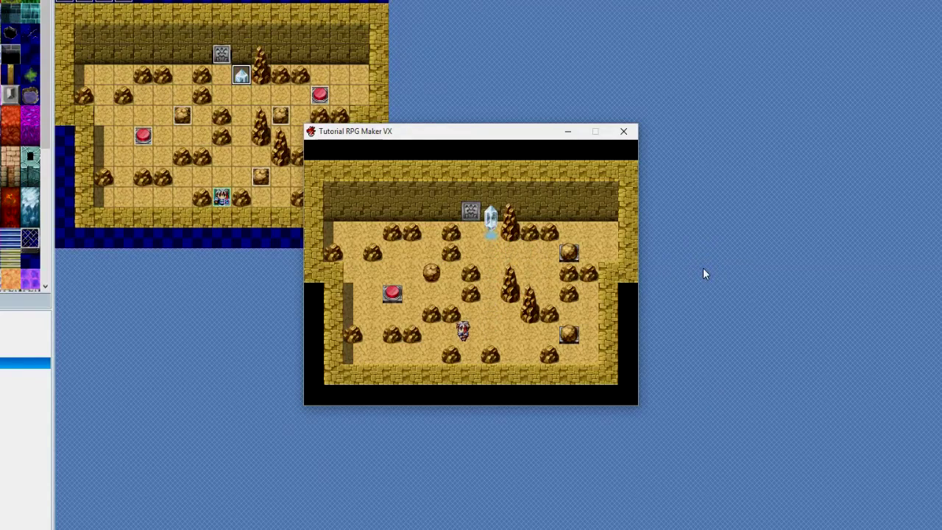
key(Down)
key(Left)
key(Left)
key(Left)
key(Up)
key(Up)
key(Right)
key(Up)
key(Right)
key(Right)
key(Right)
key(Left)
key(Left)
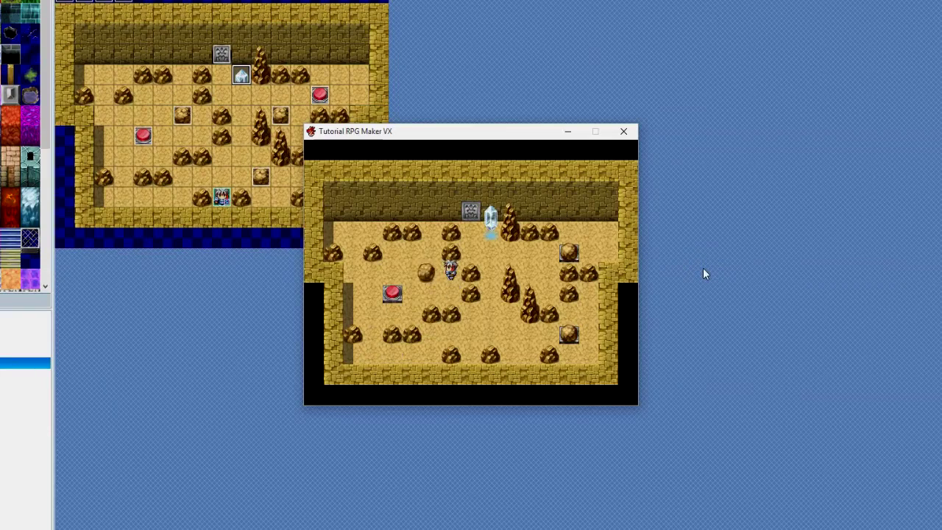
key(Up)
key(Left)
key(Down)
key(Down)
Step: Walk through the solved room to the open doorway to test it, and close the playtest
key(Left)
key(Down)
key(Down)
key(Down)
key(Down)
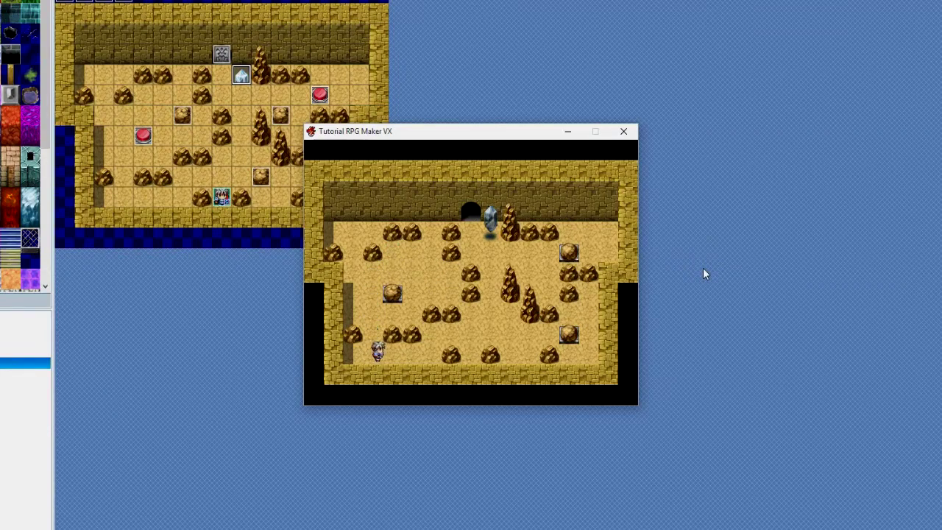
key(Up)
key(Up)
key(Up)
key(Up)
key(Right)
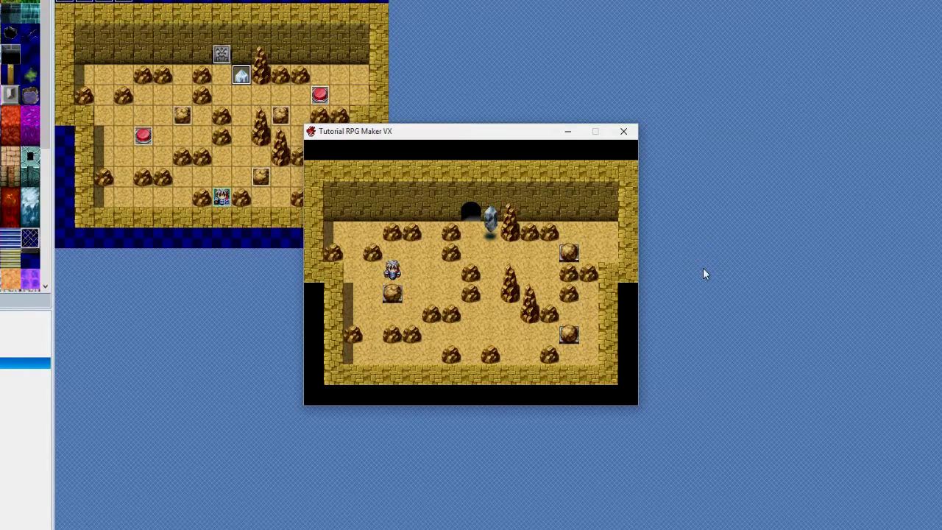
key(Left)
key(Down)
key(Down)
key(Down)
key(Down)
key(Right)
key(Right)
key(Right)
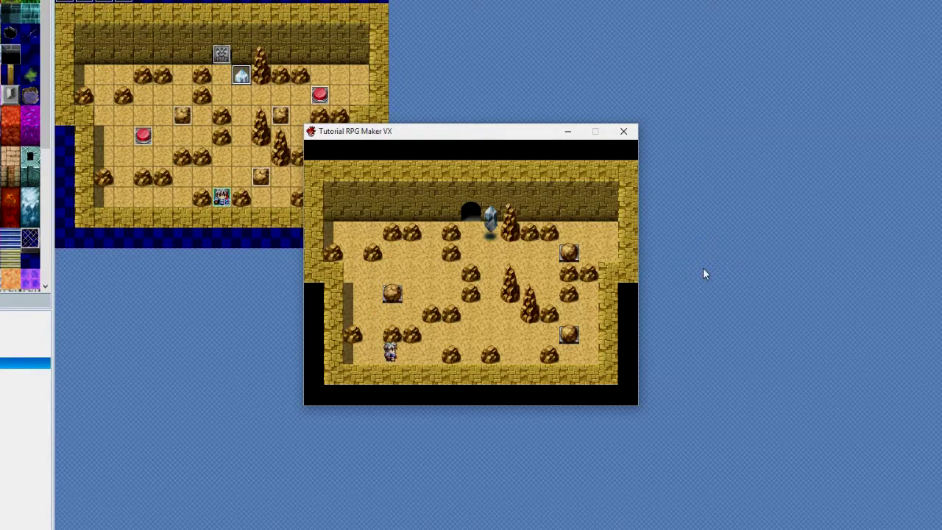
key(Up)
key(Right)
key(Right)
key(Right)
key(Up)
key(Up)
key(Up)
key(Up)
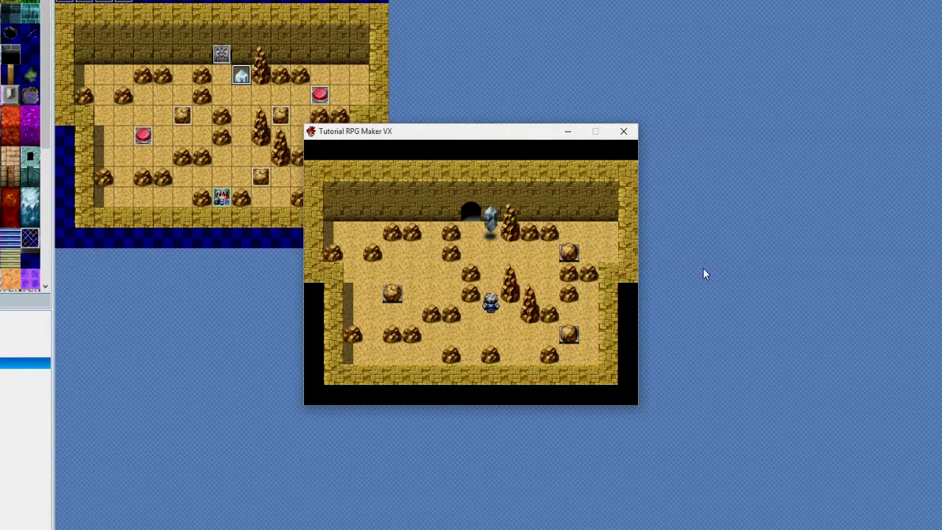
key(Up)
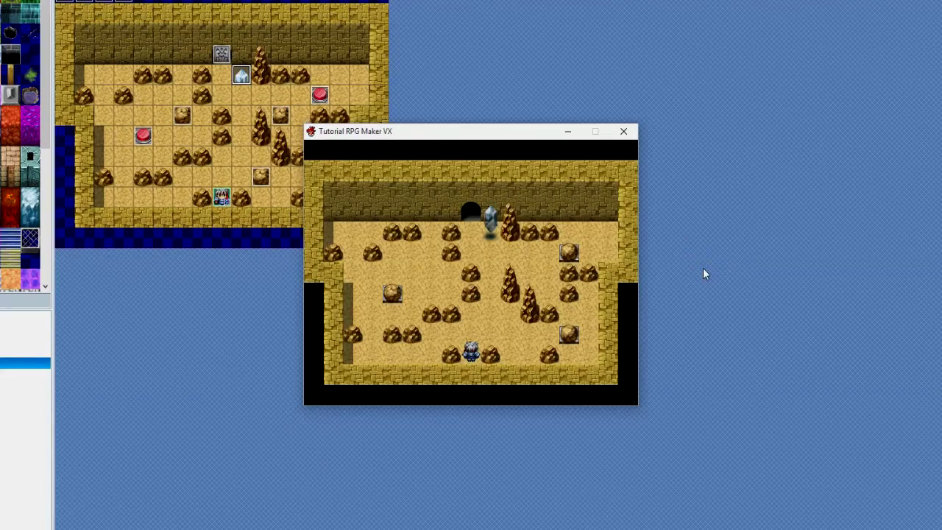
click(625, 131)
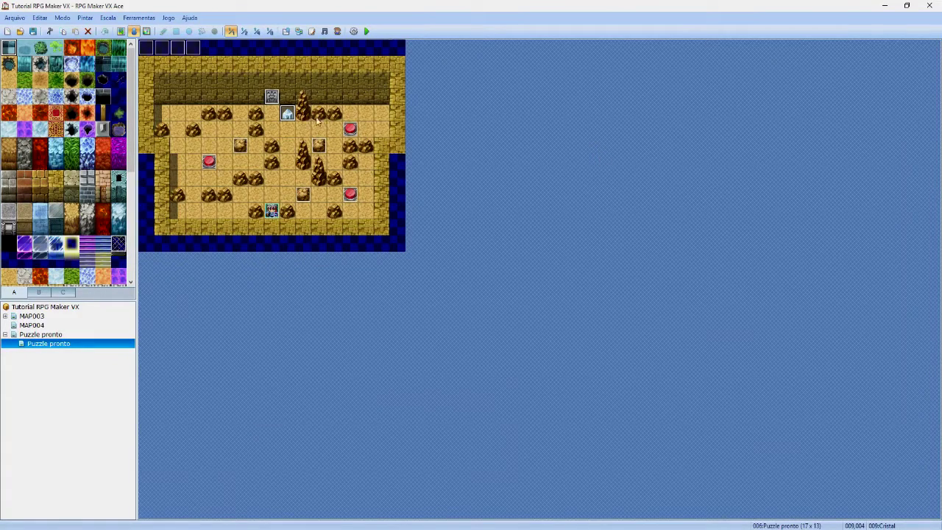
Step: Open the Controle event and review its position variables, the boulder-and-button conditions and the Abrir switch logic
double_click(145, 48)
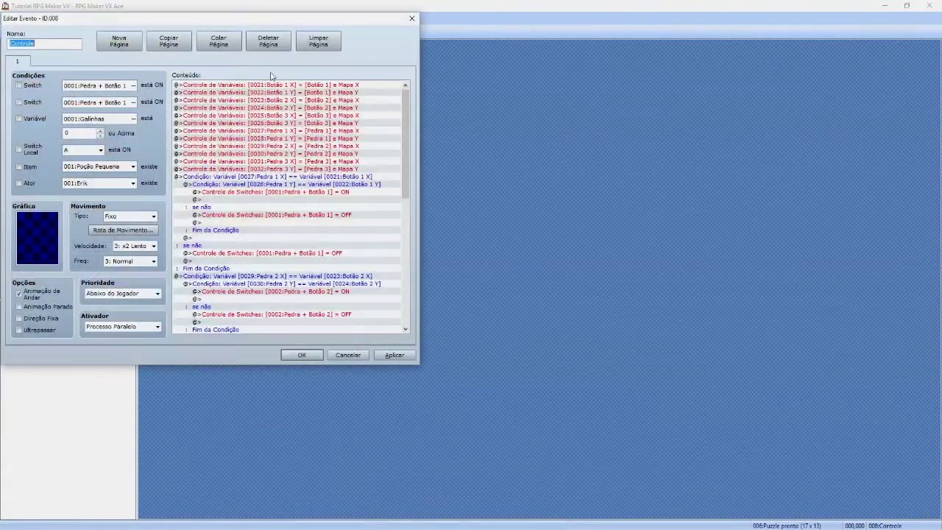
drag(269, 21, 465, 41)
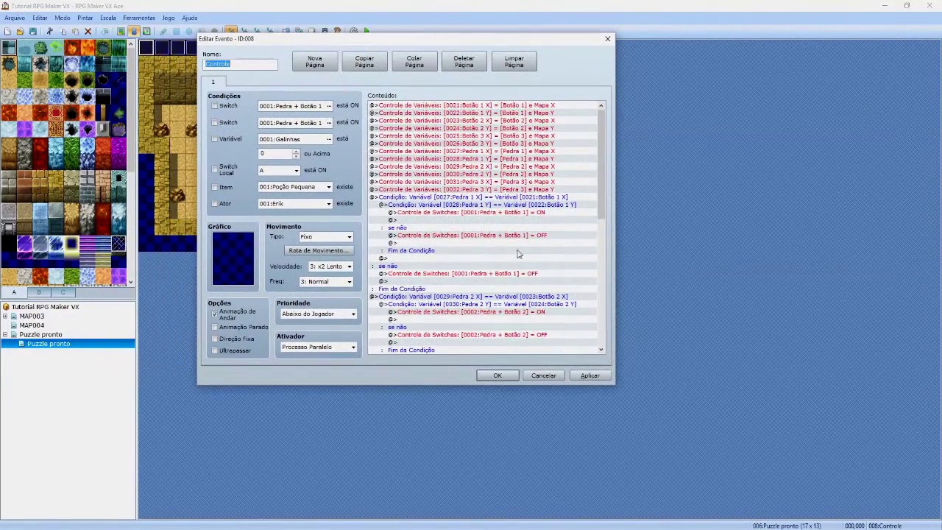
scroll(517, 255, down, 7)
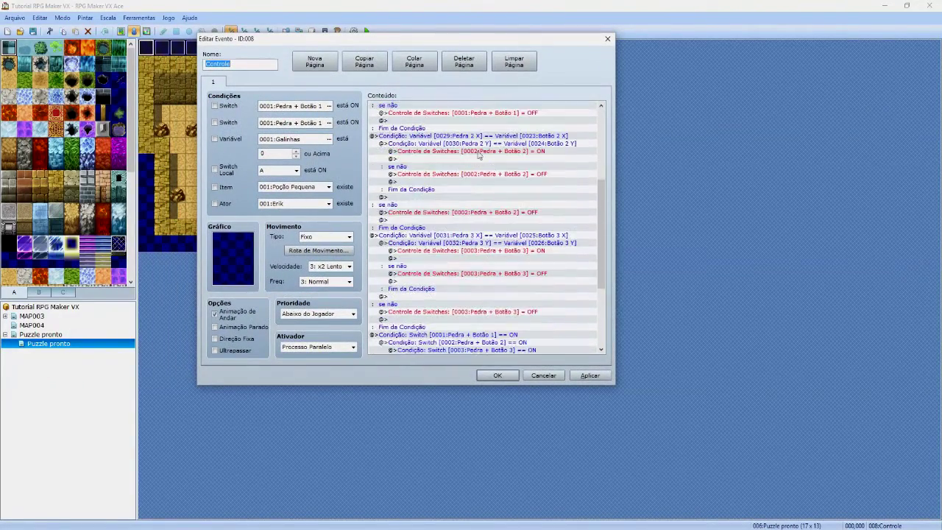
scroll(515, 251, down, 6)
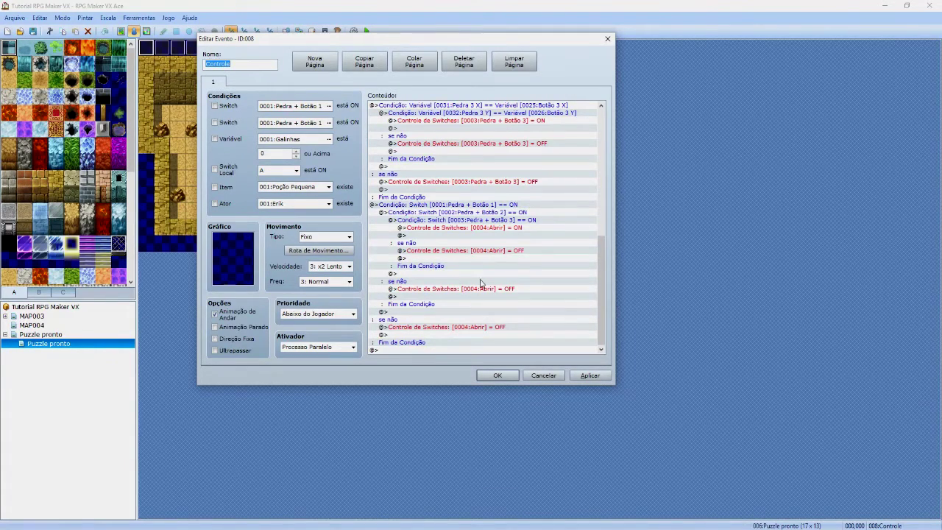
scroll(481, 283, up, 10)
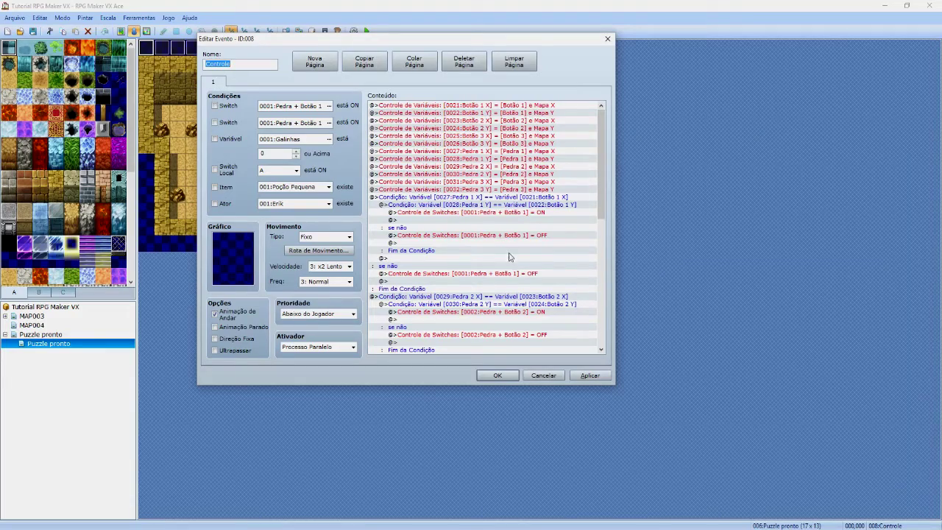
Step: Close the Controle event and review the Botão 1 event's name, graphic and Ultrapassar option
click(608, 38)
double_click(210, 165)
drag(220, 28, 425, 70)
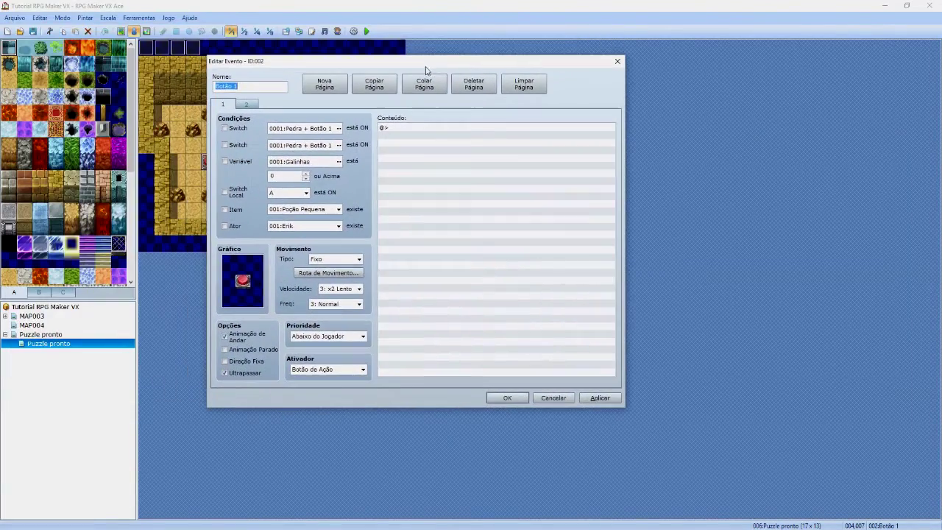
click(254, 86)
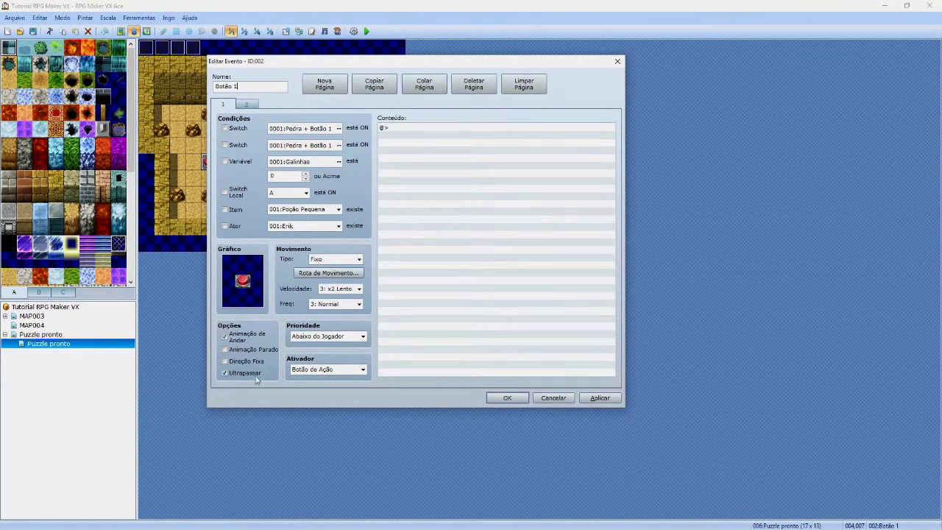
click(505, 397)
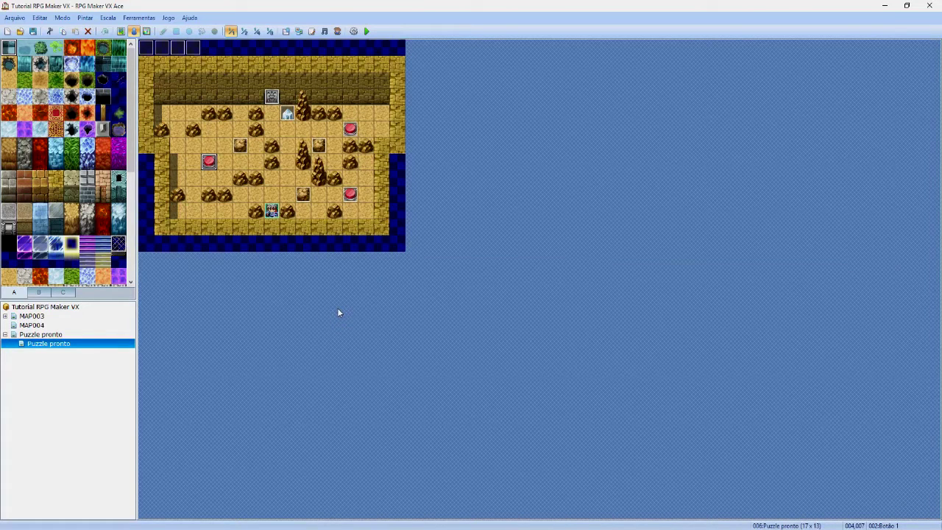
Step: Review the Controle event's conditions through the Abrir switch logic, and check the Switch1 sound event beside it
double_click(145, 47)
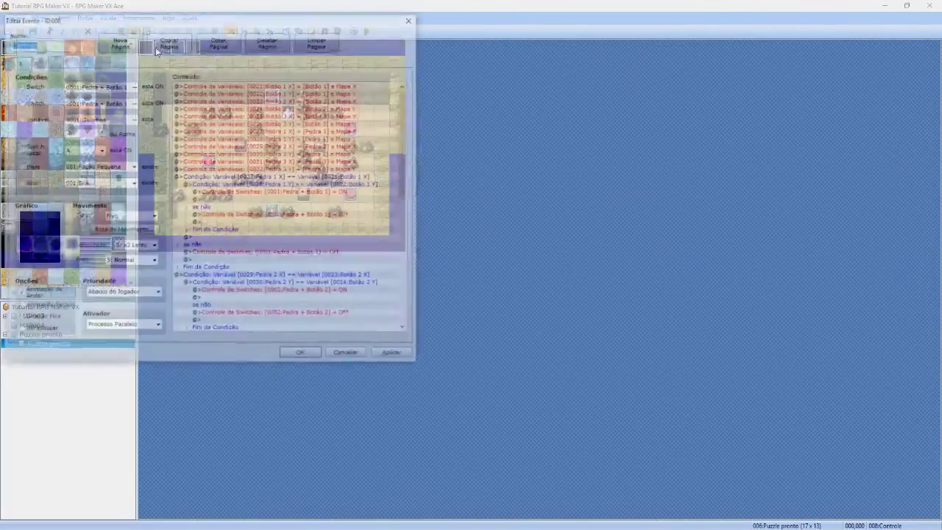
scroll(513, 278, down, 7)
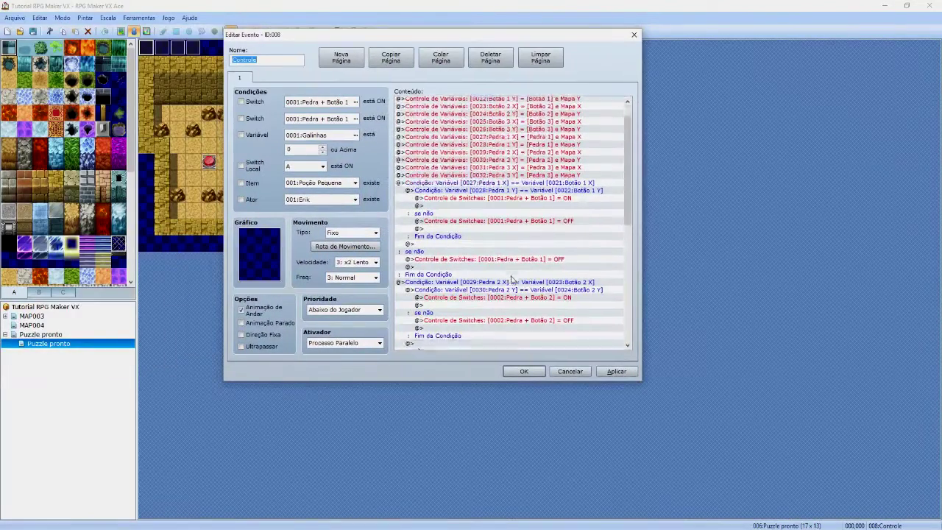
scroll(513, 280, down, 5)
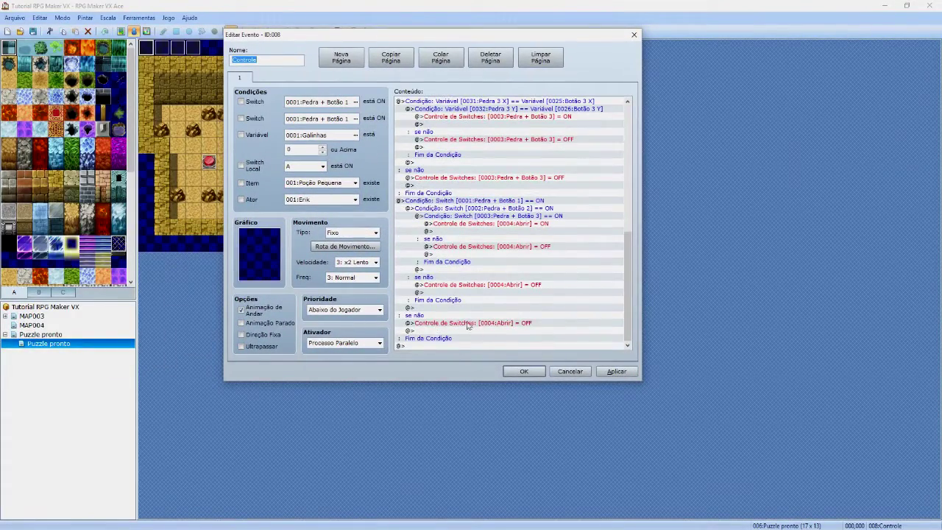
click(570, 371)
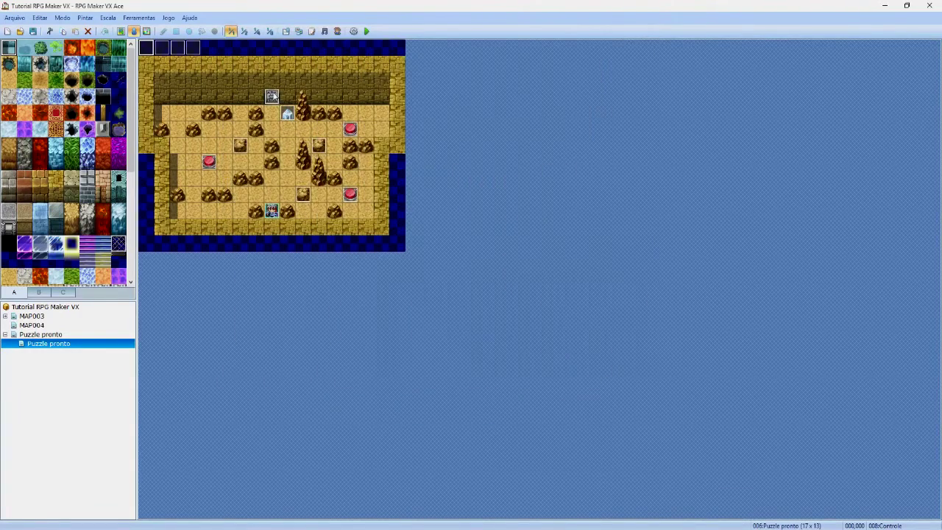
double_click(162, 49)
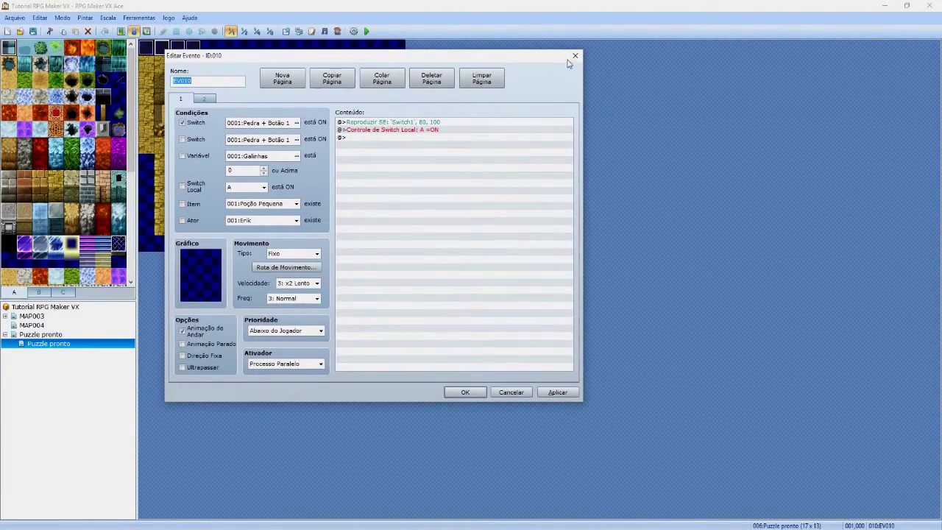
click(572, 58)
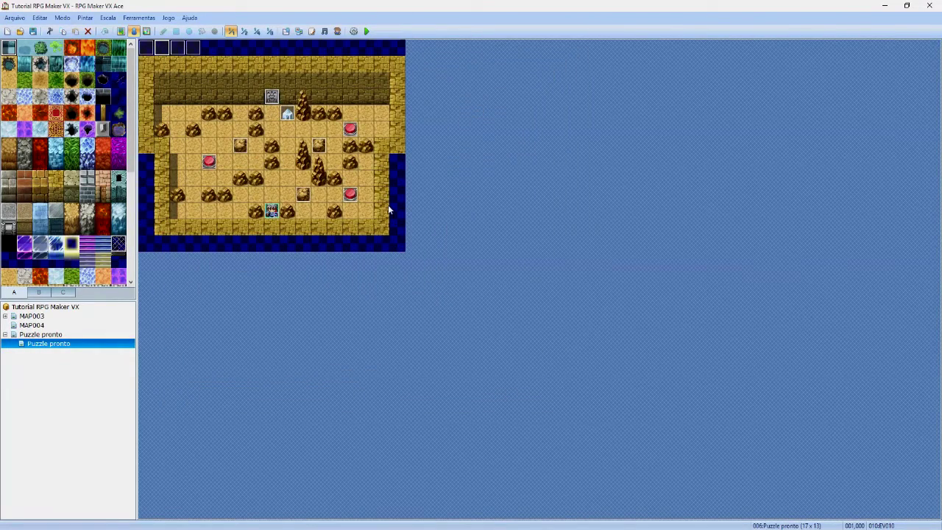
Step: Open the Cristal event and review the room-reset commands on page 1 and the Abrir switch condition on page 2
double_click(288, 113)
drag(259, 25, 460, 60)
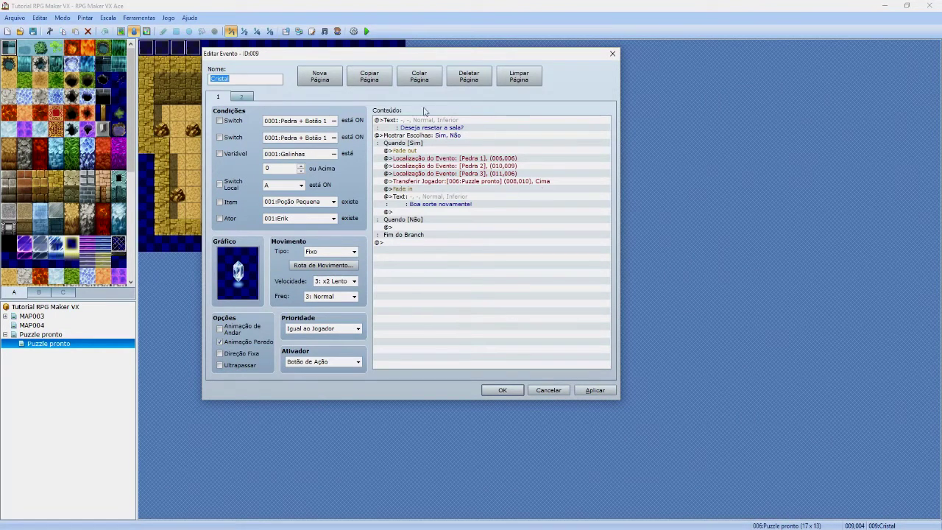
click(240, 97)
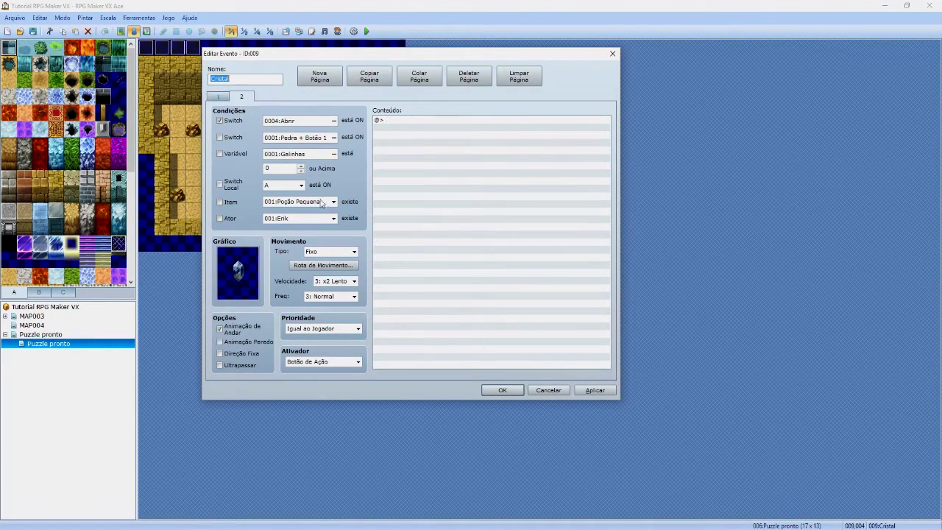
click(218, 97)
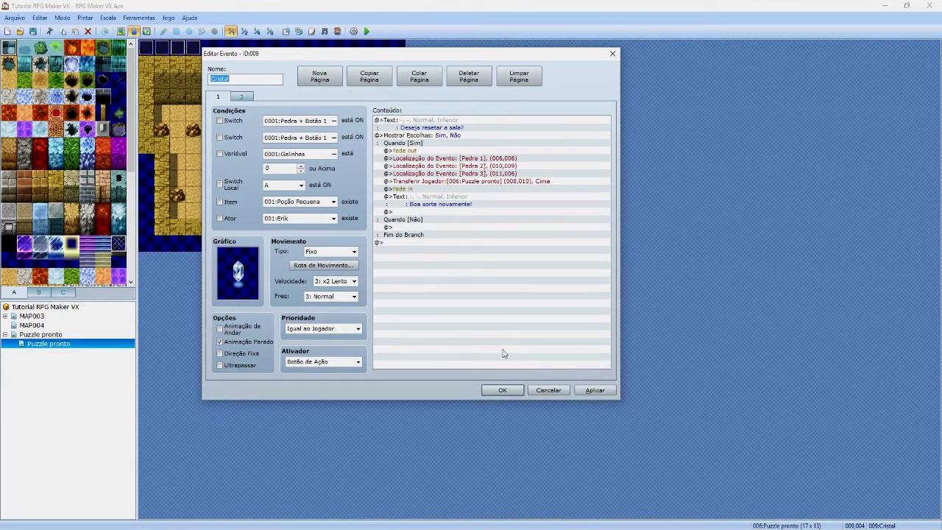
click(502, 391)
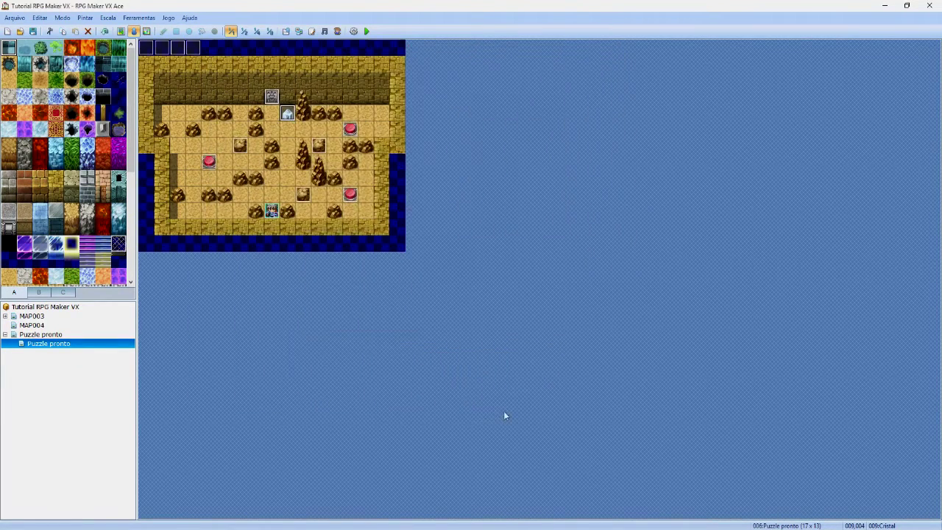